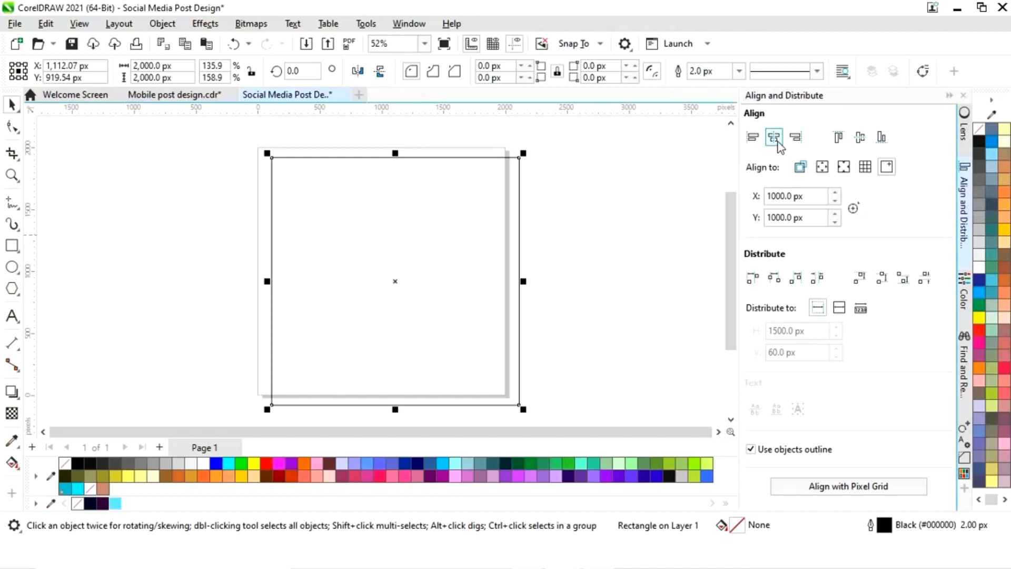
Centre the 2,000 px square horizontally and vertically on the page, then collapse the alignment settings.
click(773, 138)
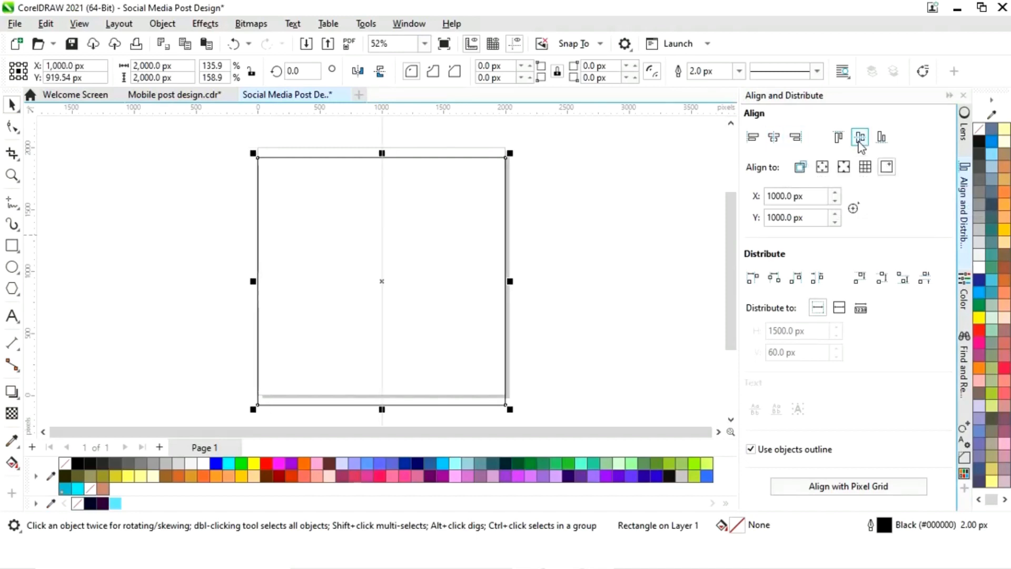
click(860, 138)
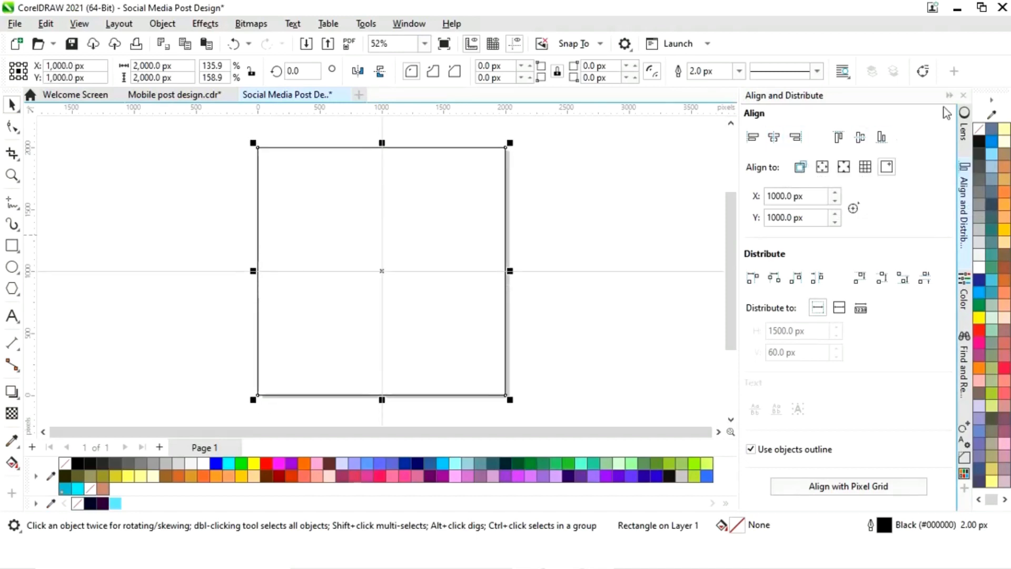
click(948, 96)
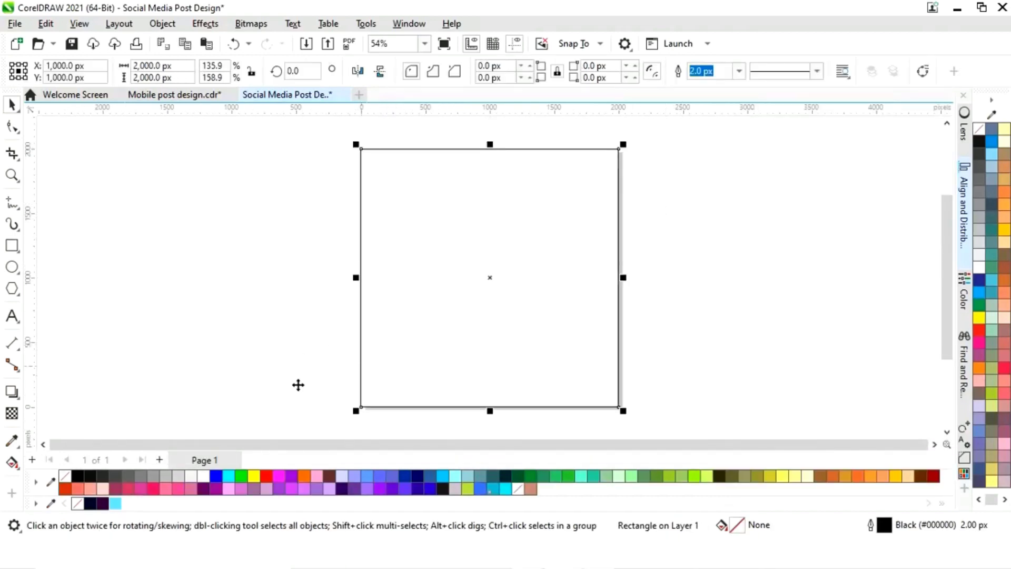
Give the square an elliptical fountain fill with dark navy at the outer edge and dark purple at the centre.
click(15, 465)
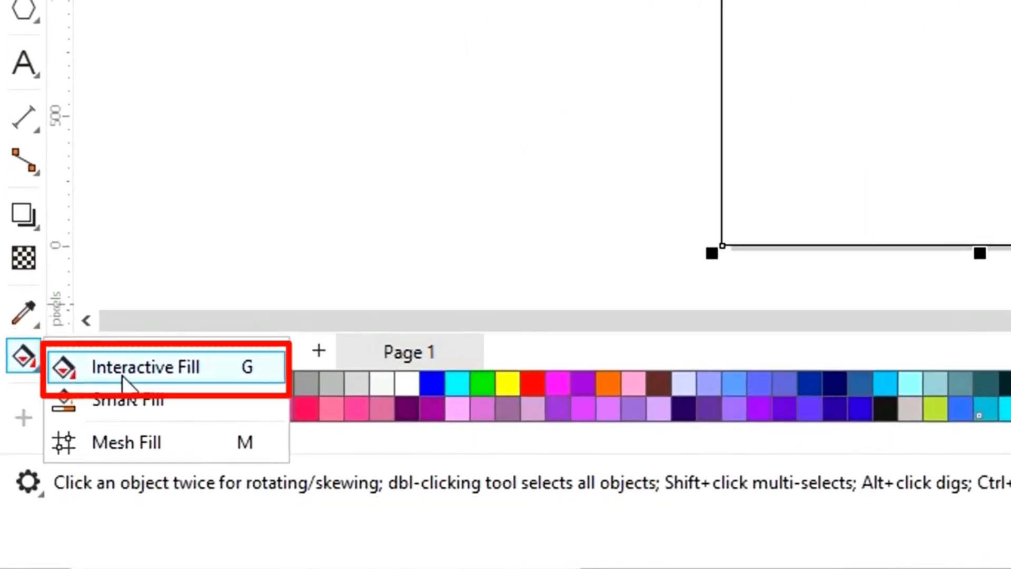
click(122, 374)
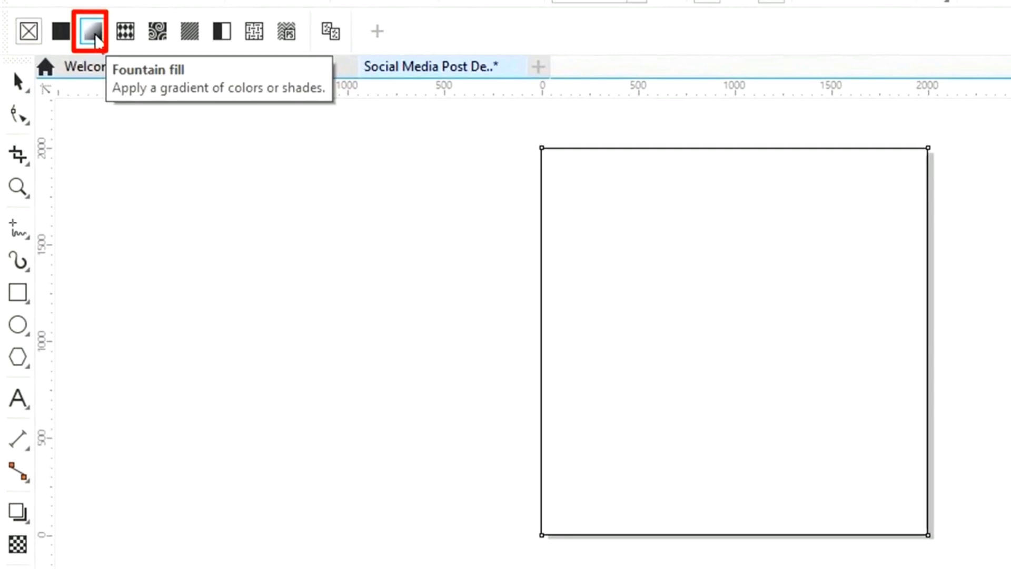
click(95, 33)
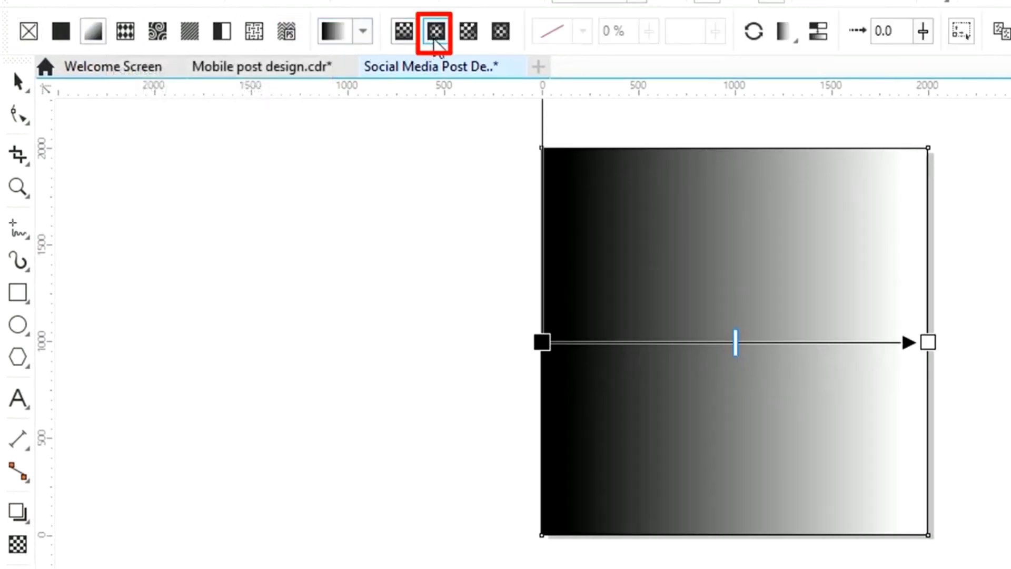
click(435, 36)
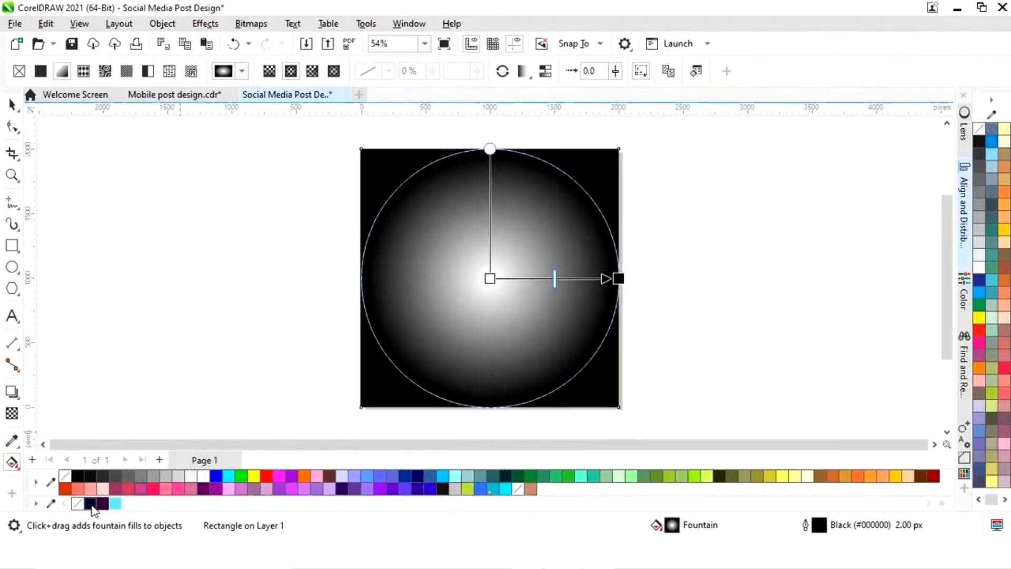
drag(100, 543, 689, 293)
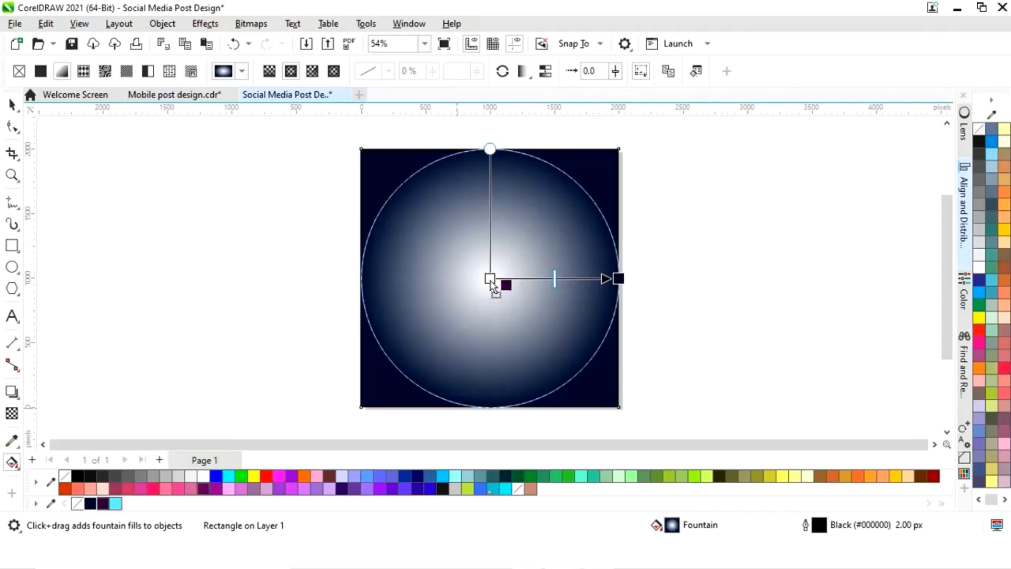
drag(491, 284, 490, 279)
Remove the outline from the gradient-filled square.
click(12, 109)
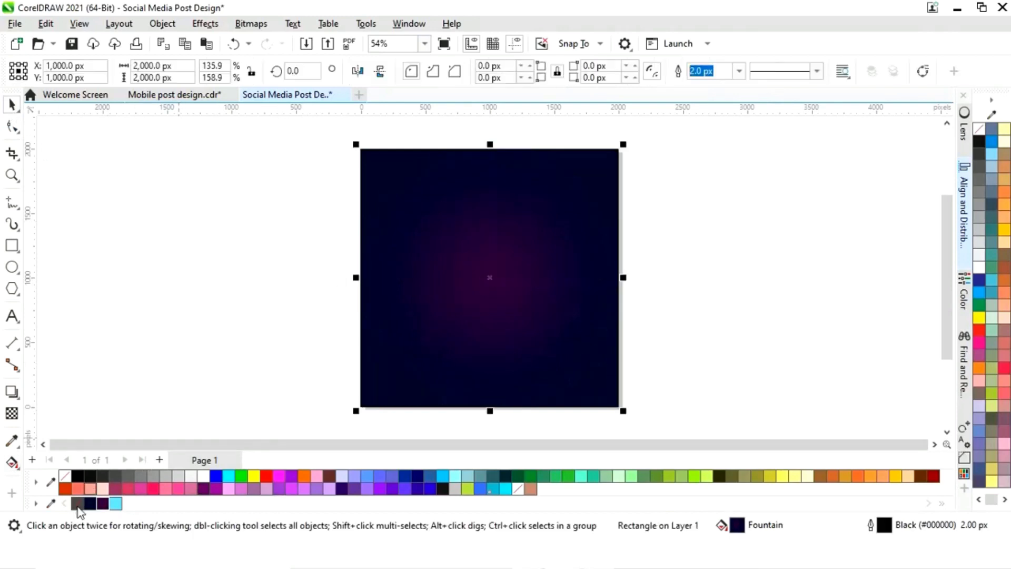
right_click(78, 505)
click(749, 372)
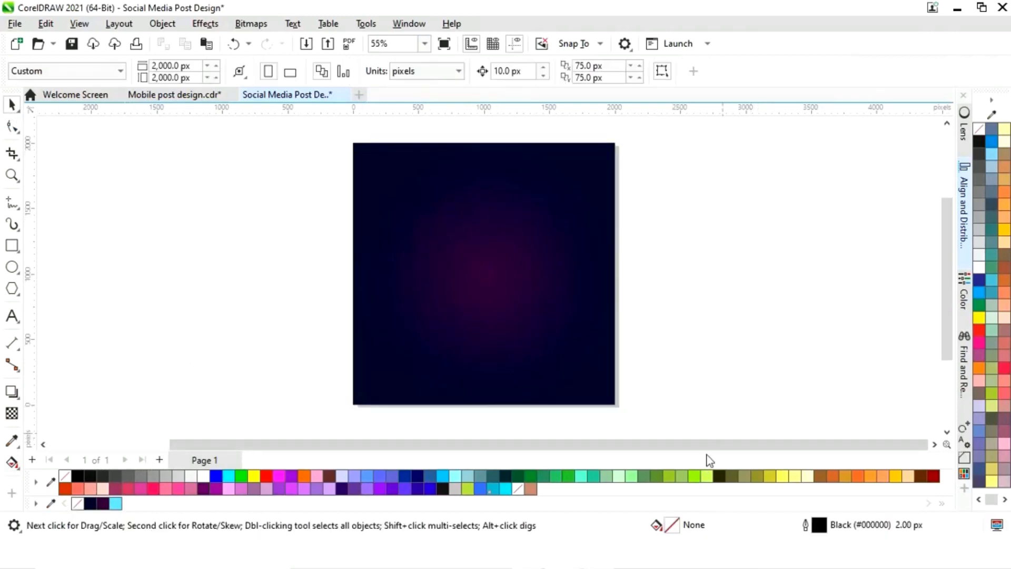
Bring the phone image and the pink watercolour splash closer to the page, with the phone above the splash.
drag(707, 455, 581, 454)
click(236, 252)
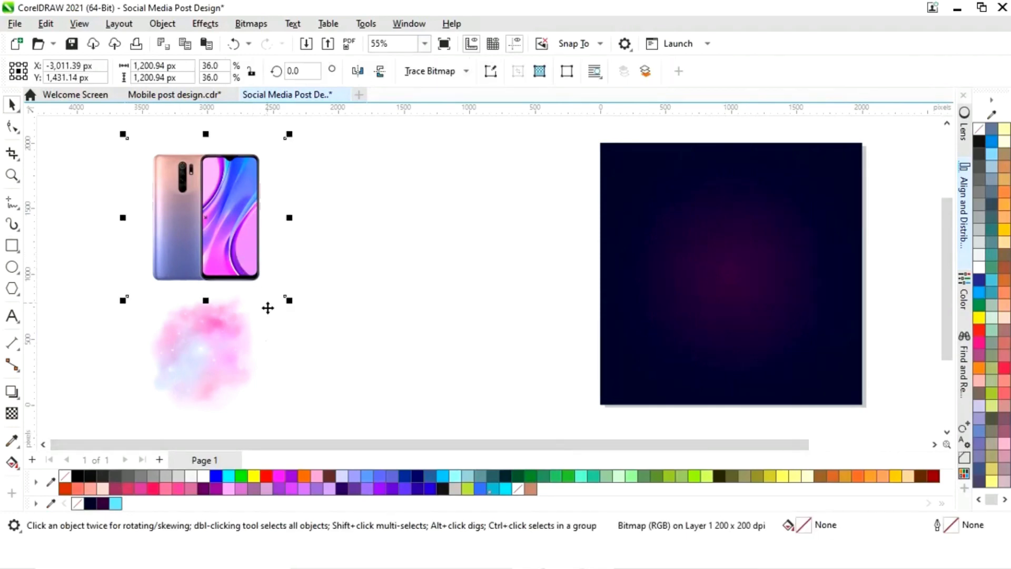
click(222, 358)
drag(194, 365, 477, 350)
drag(225, 263, 484, 214)
click(507, 370)
scroll(735, 281, right, 3)
click(735, 281)
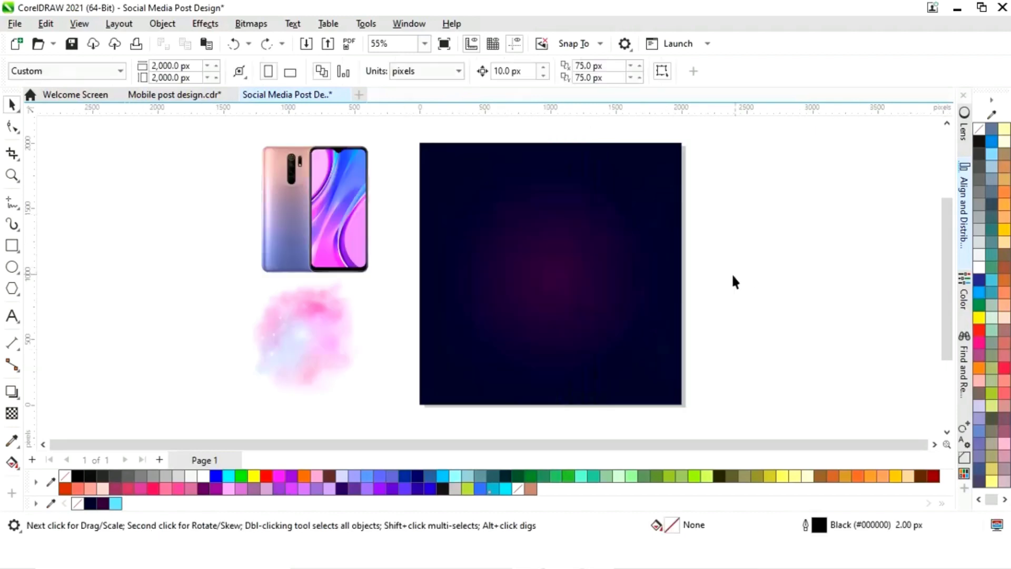
Place the phone image near the centre of the dark square and enlarge it to about 1,244 px wide.
click(323, 227)
drag(326, 211, 531, 261)
mouse_move(628, 177)
mouse_down()
mouse_move(646, 173)
mouse_move(638, 189)
mouse_up()
drag(567, 275, 566, 274)
scroll(583, 276, up, 1)
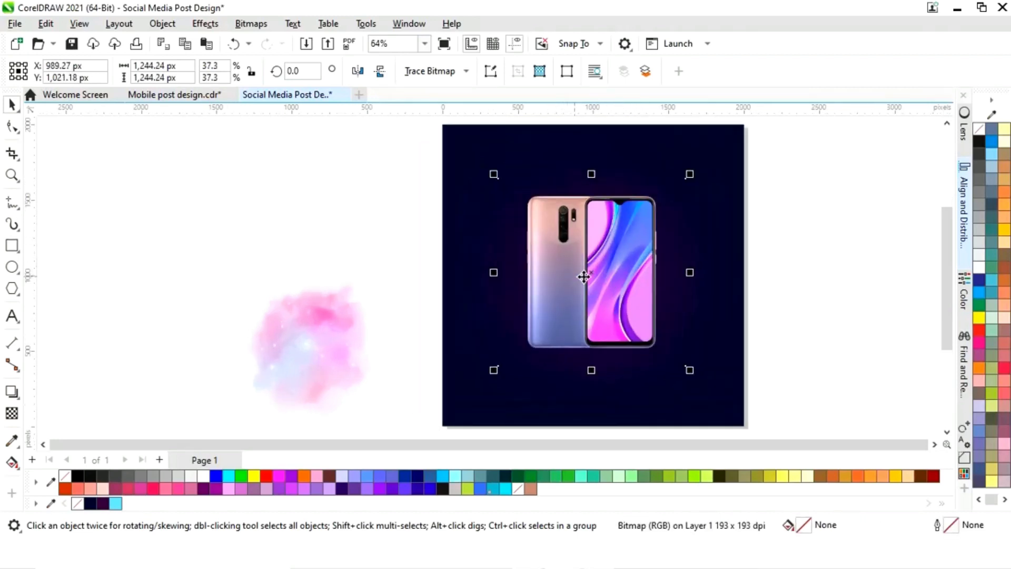
click(934, 444)
click(653, 327)
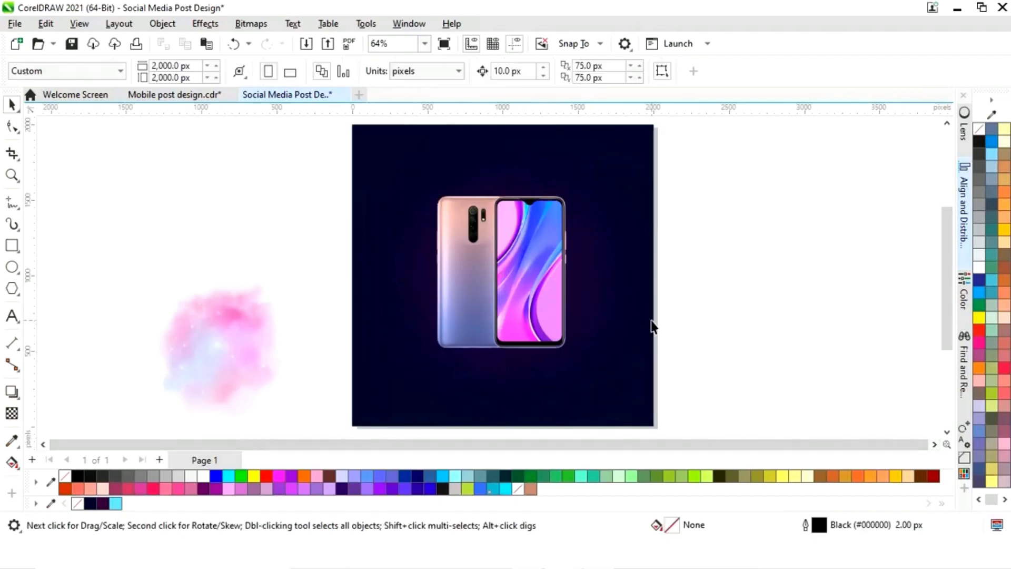
Enlarge the phone image to about 1,323 px wide and nudge it down by 50 px.
click(491, 271)
mouse_move(599, 176)
mouse_down()
mouse_move(624, 176)
mouse_move(611, 170)
mouse_up()
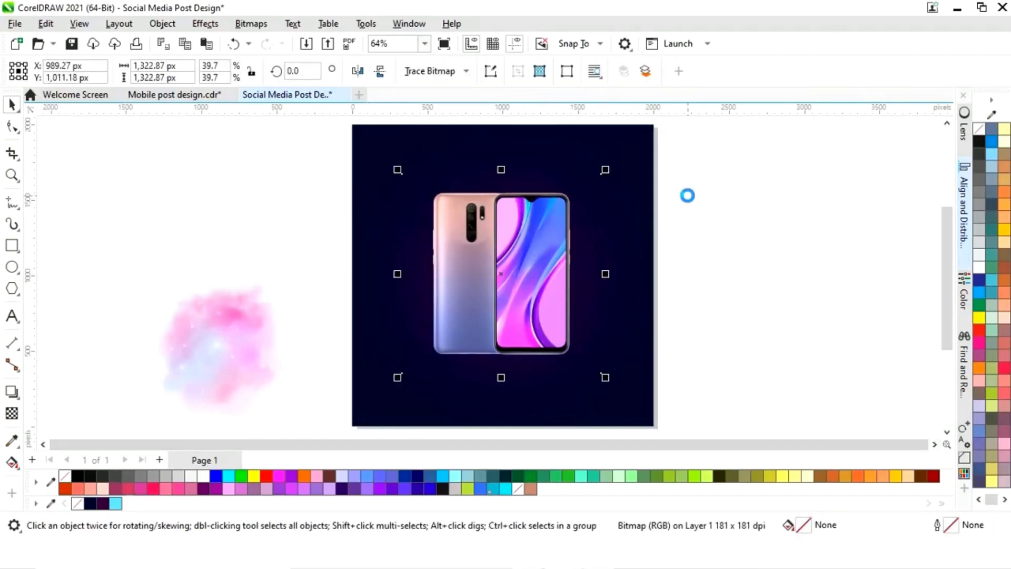
key(Down)
key(Down)
key(Down)
key(Down)
key(Down)
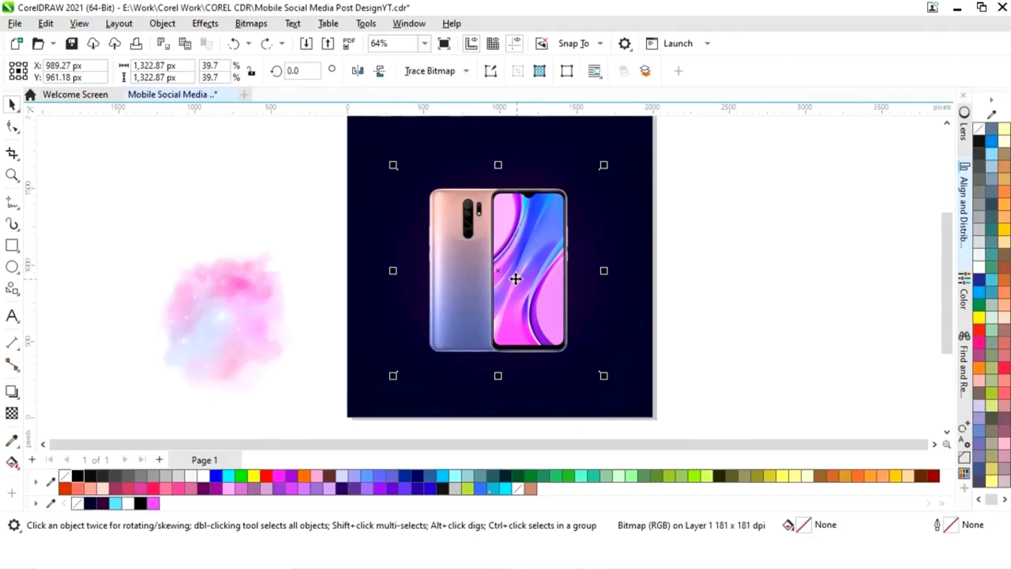
Duplicate the phone image, place the copy directly below the original, and align both along their vertical centre line.
drag(514, 278, 766, 324)
scroll(938, 283, down, 3)
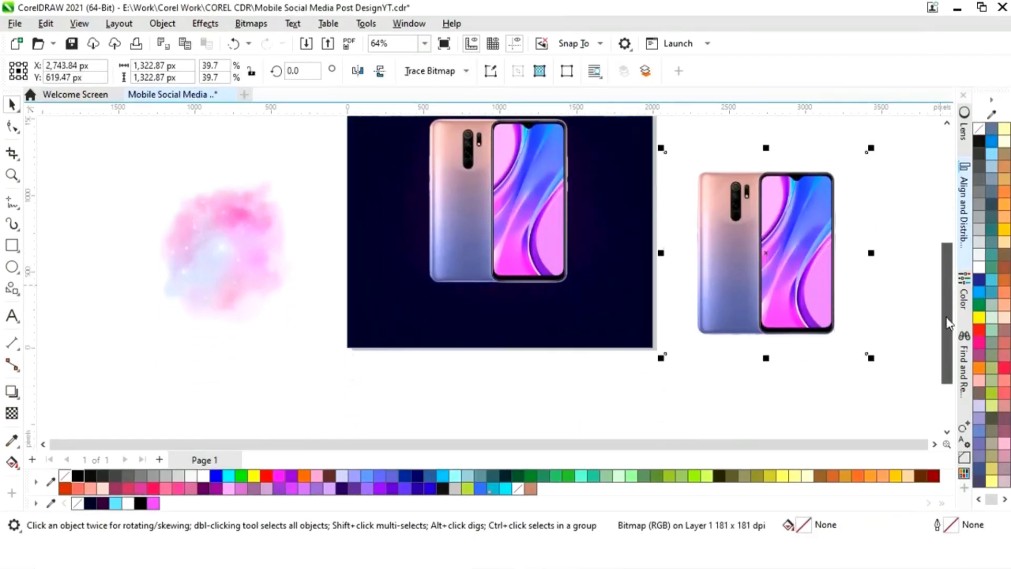
drag(747, 242, 516, 355)
shift+click(534, 213)
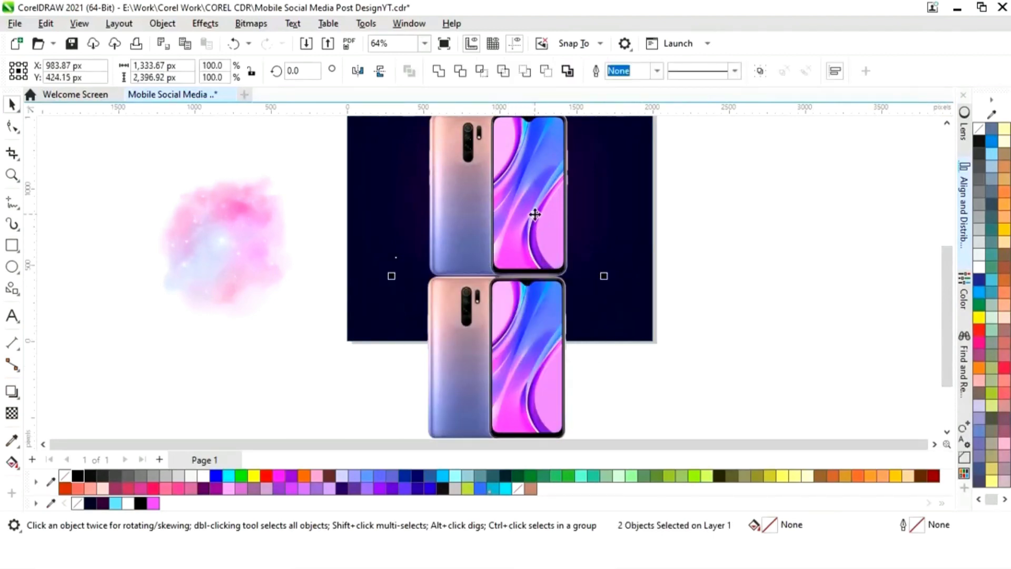
key(c)
click(691, 293)
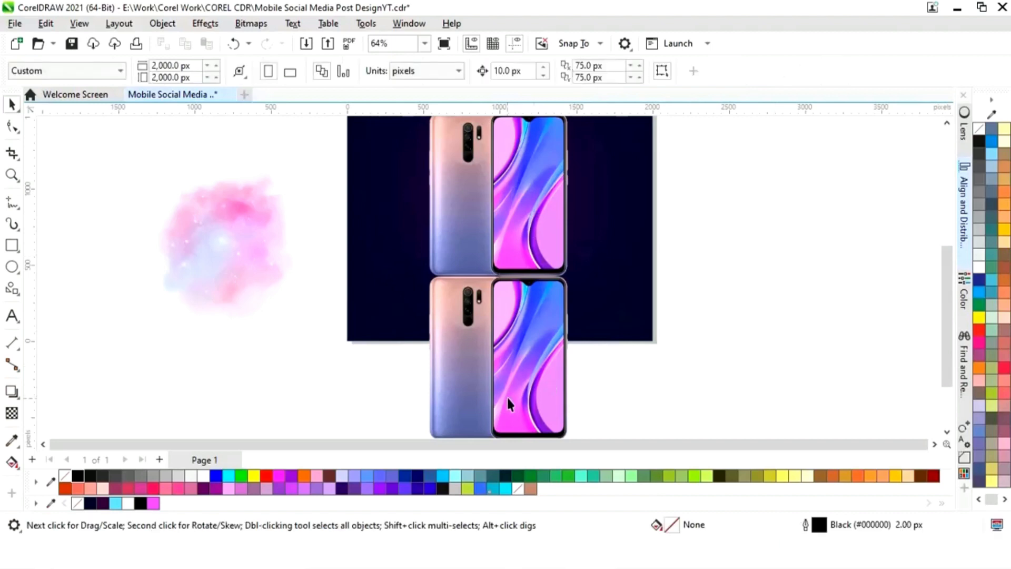
Mirror the lower phone copy vertically so it faces the original like a reflection.
click(504, 396)
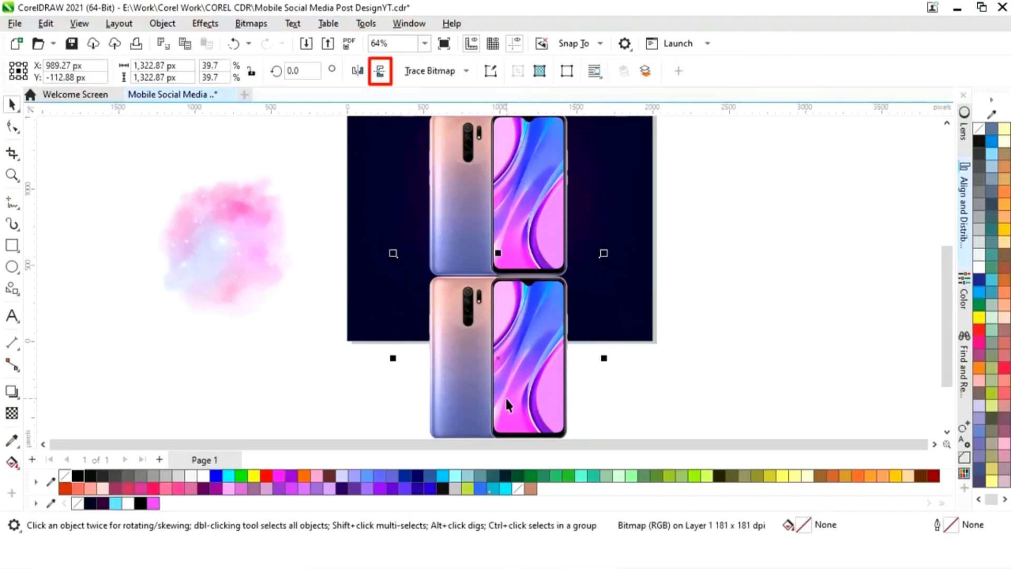
click(380, 71)
click(870, 335)
click(450, 394)
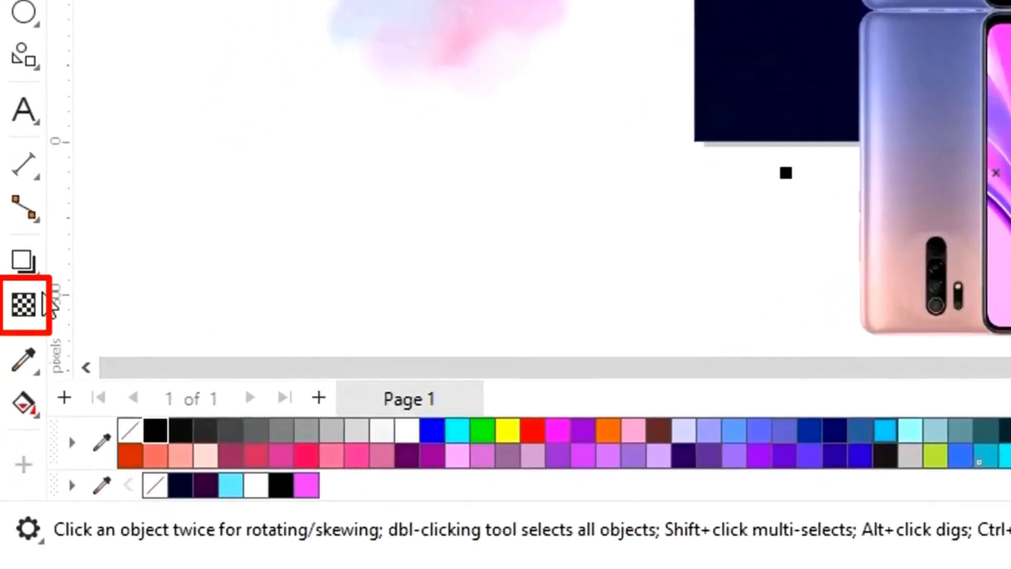
Fade the mirrored phone downward with a linear fountain transparency, from 66 at the upper node to 100 at the lower node.
click(23, 304)
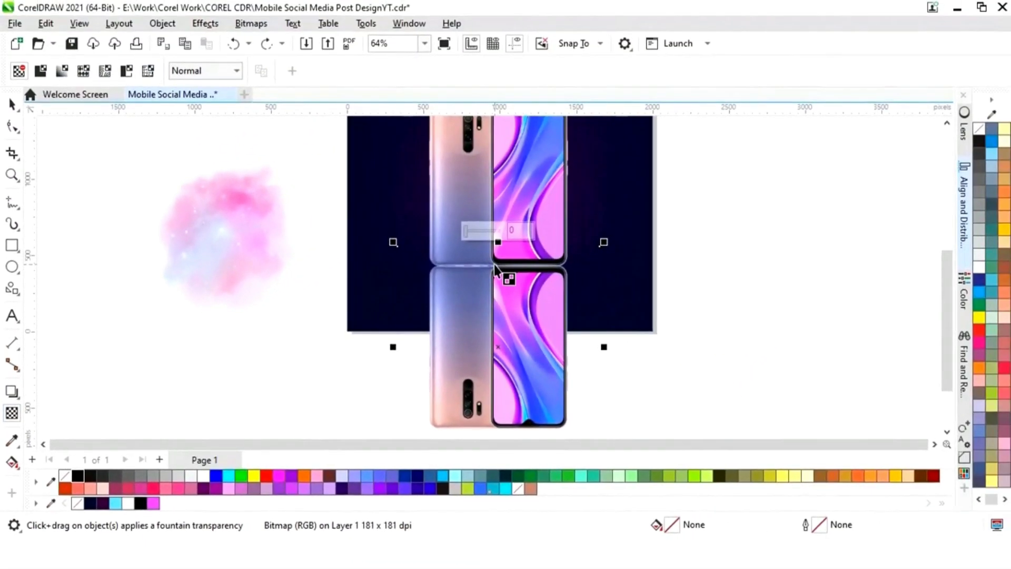
drag(493, 263, 494, 381)
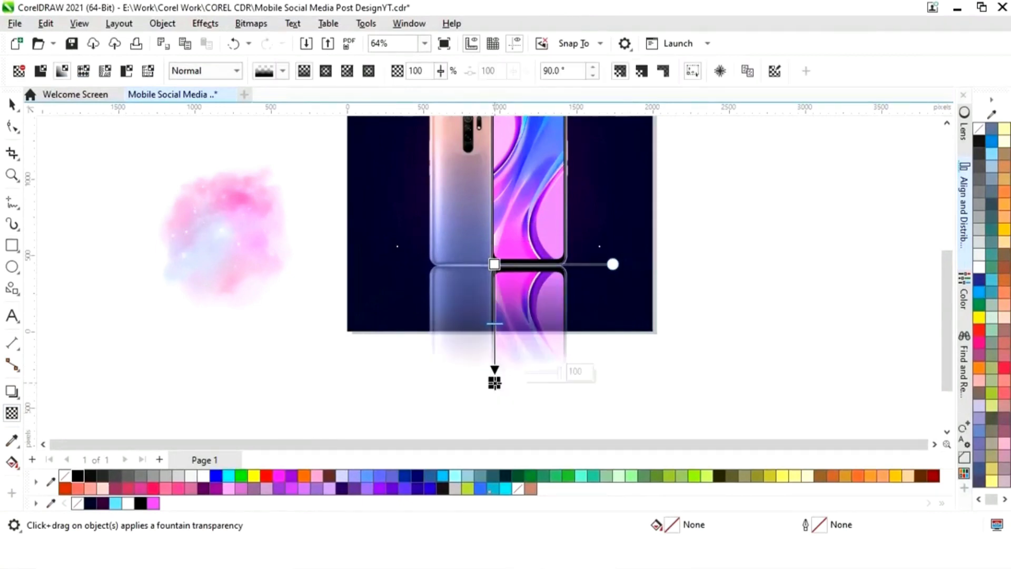
drag(494, 263, 491, 223)
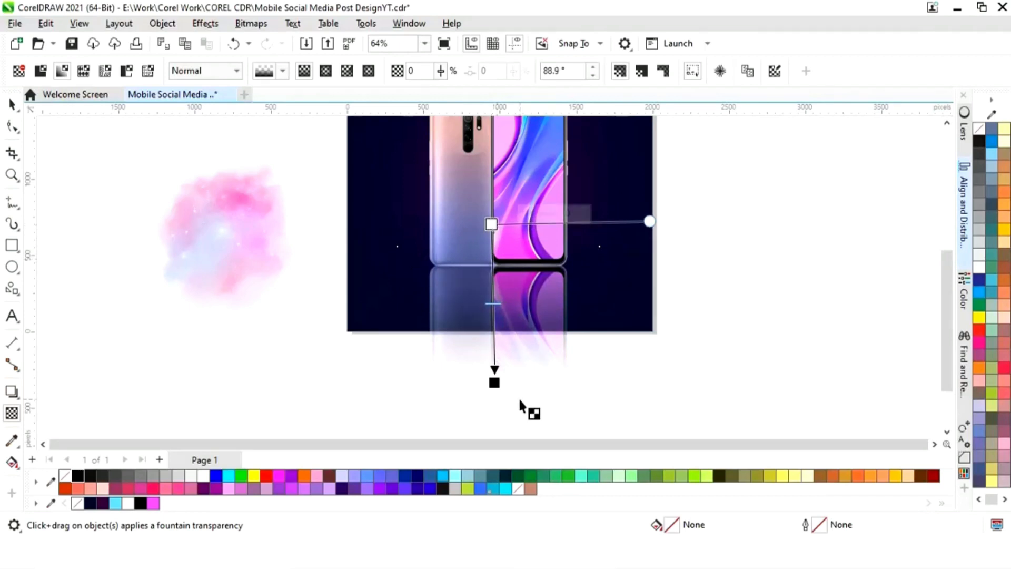
drag(494, 383, 492, 383)
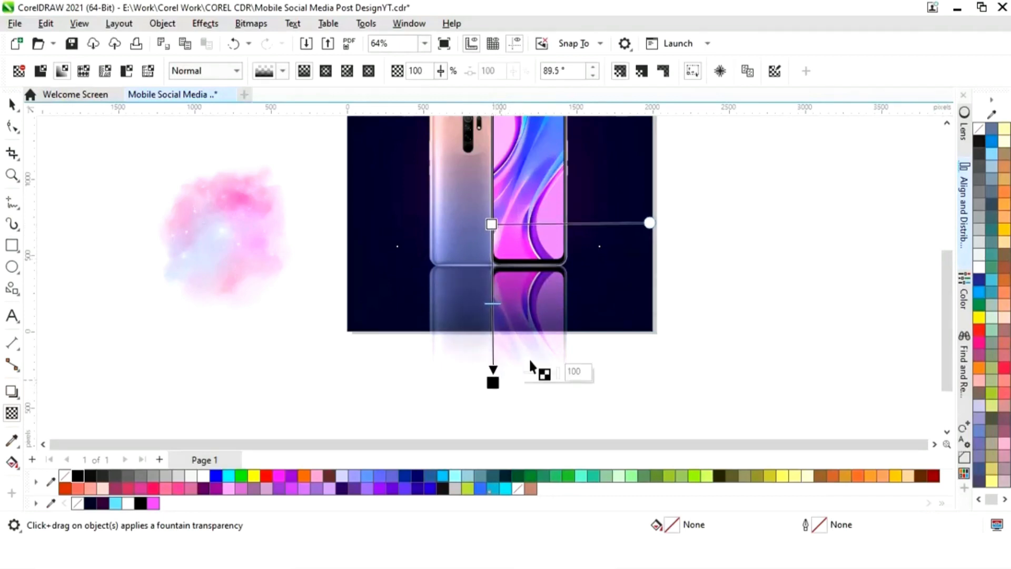
click(491, 224)
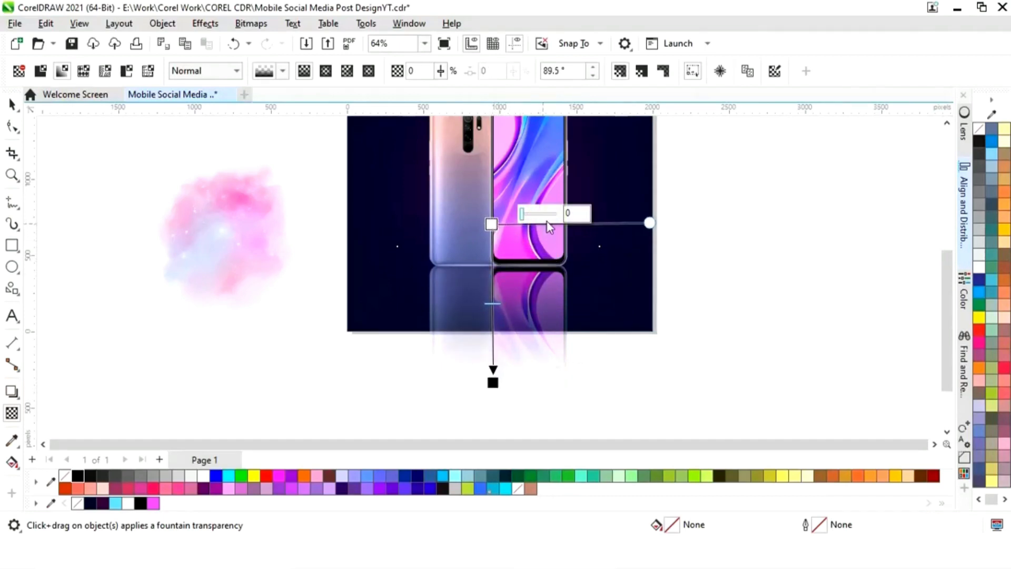
drag(547, 222, 542, 215)
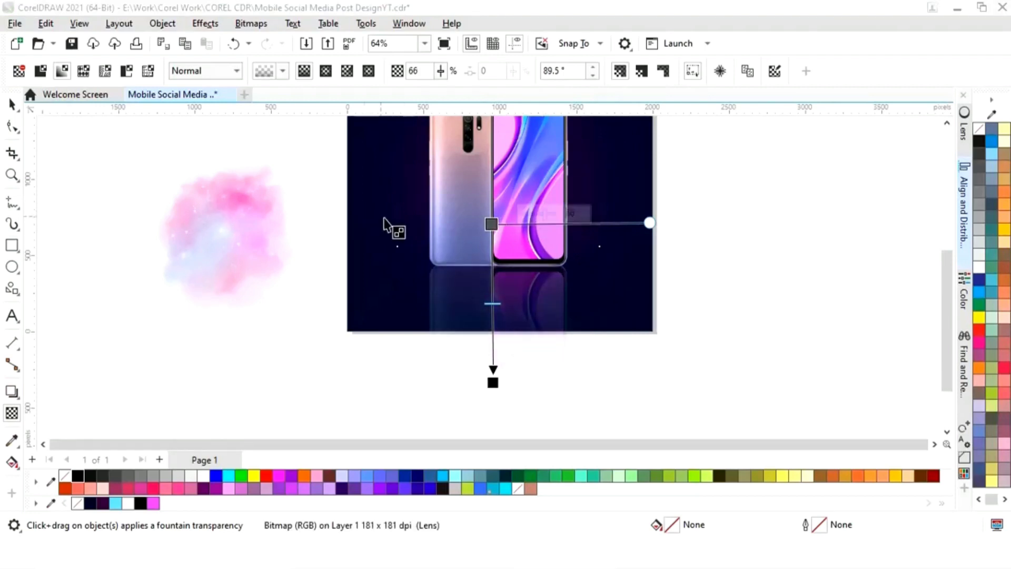
PowerClip the faded phone reflection inside the dark background square.
scroll(329, 248, up, 1)
scroll(368, 253, down, 1)
scroll(427, 263, down, 1)
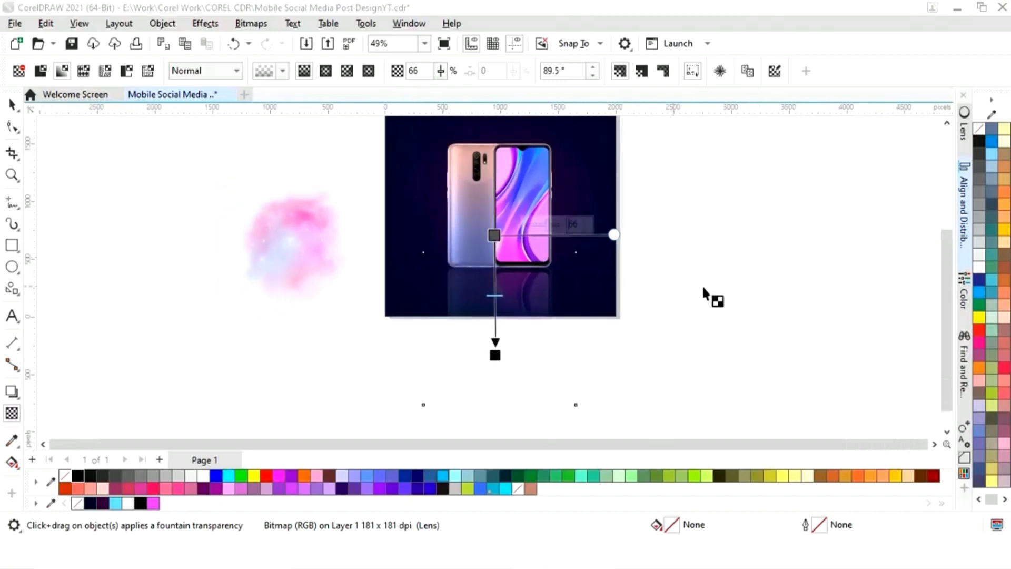
drag(947, 298, 911, 268)
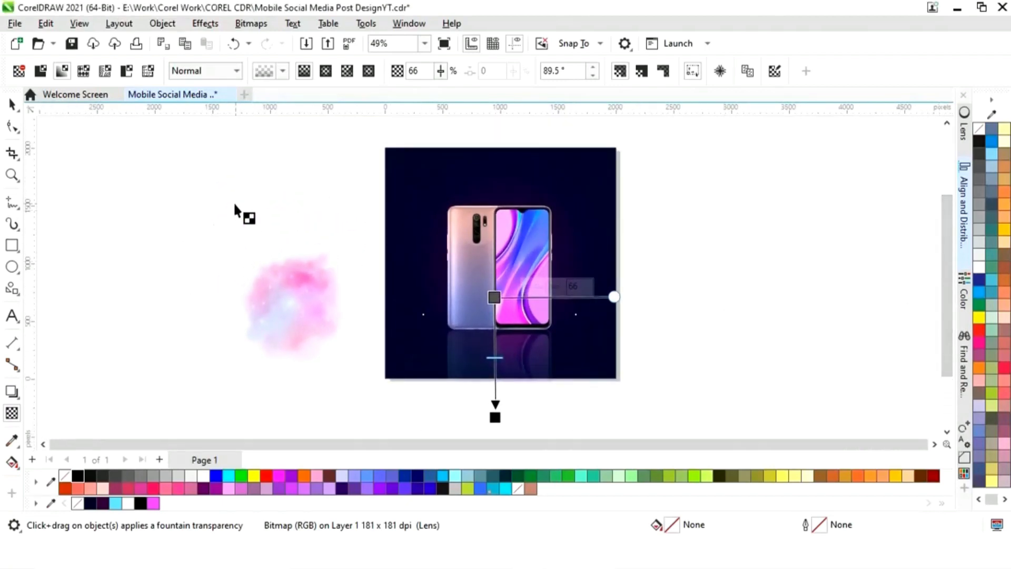
click(13, 105)
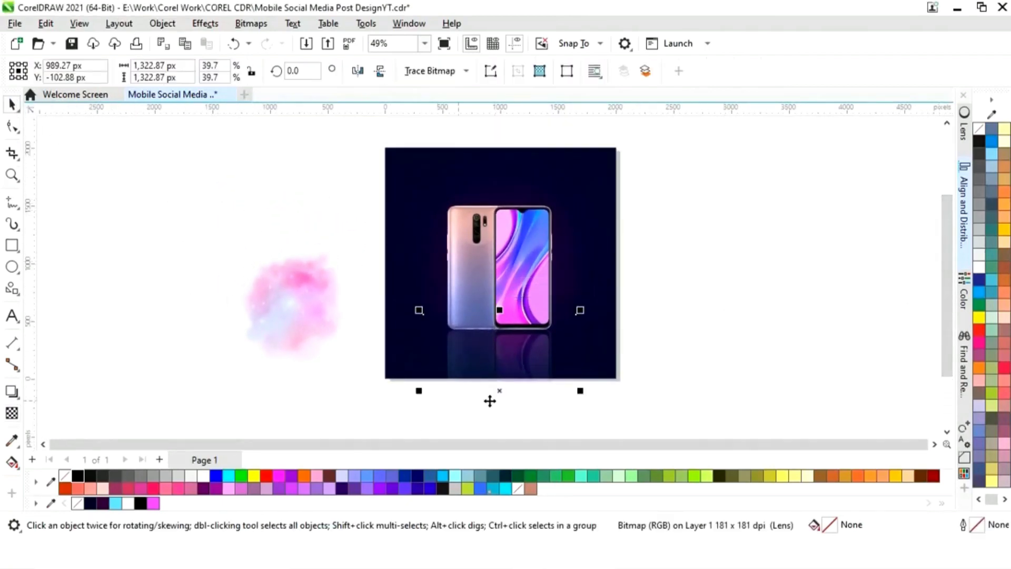
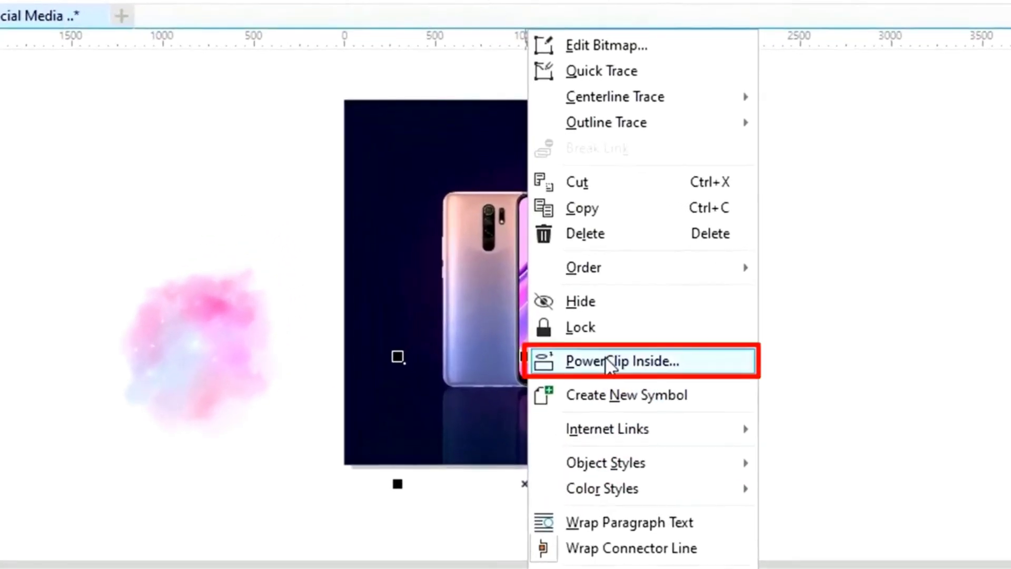
click(579, 344)
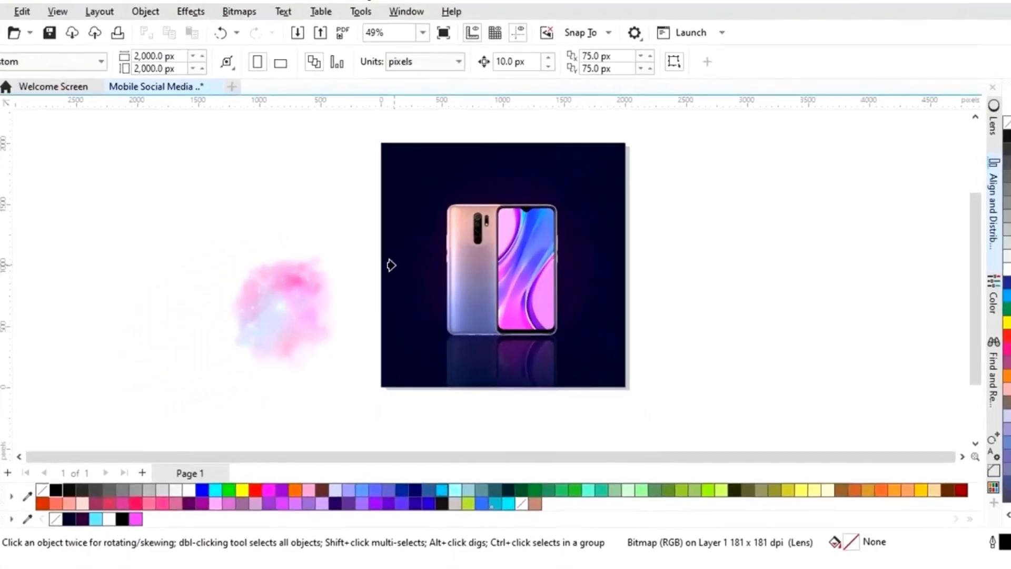
click(391, 265)
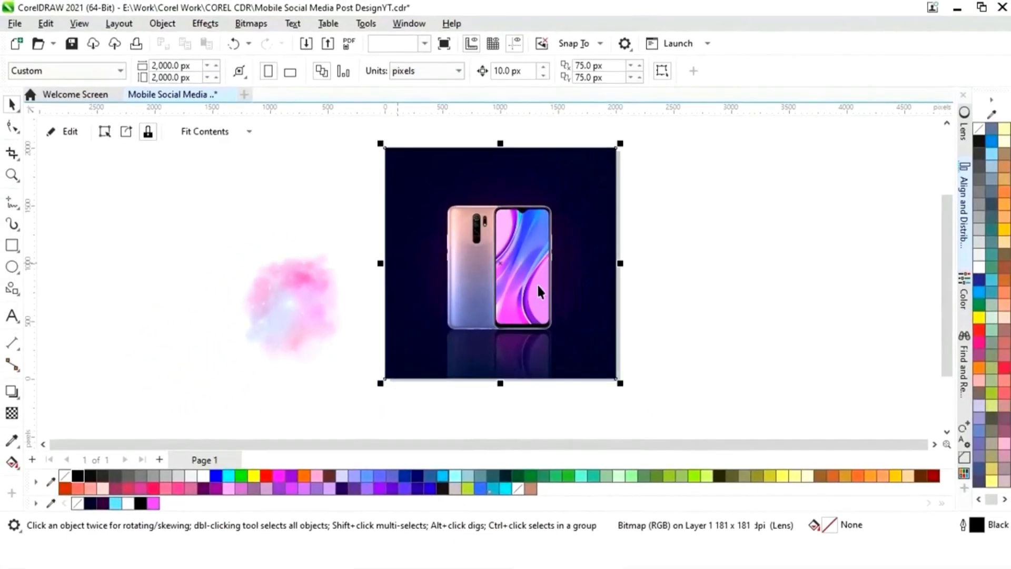
click(714, 300)
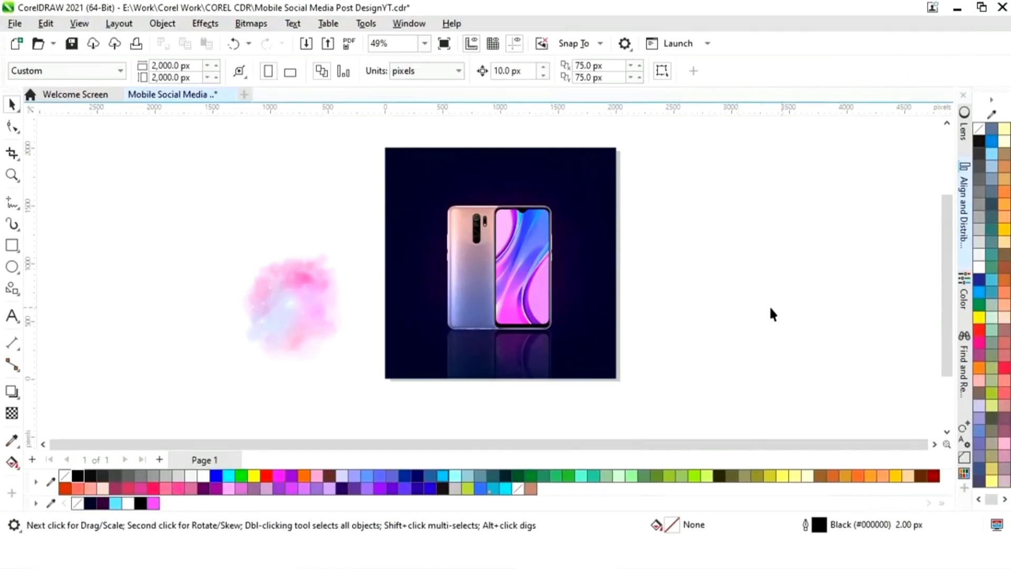
key(F4)
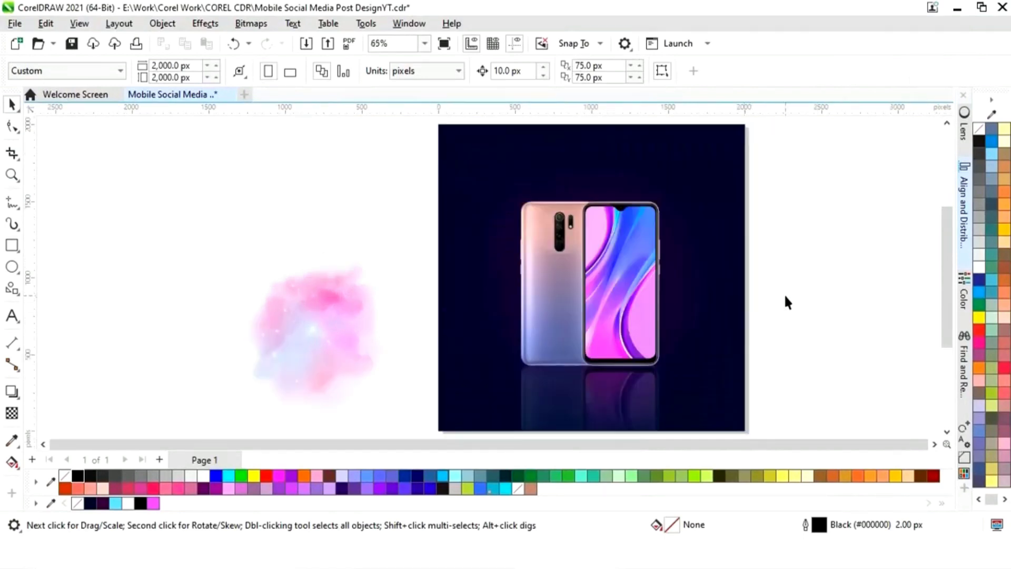
Place the pink nebula image behind the phone and enlarge it to about 2,002 by 1,894 px so it spans the dark square.
click(934, 445)
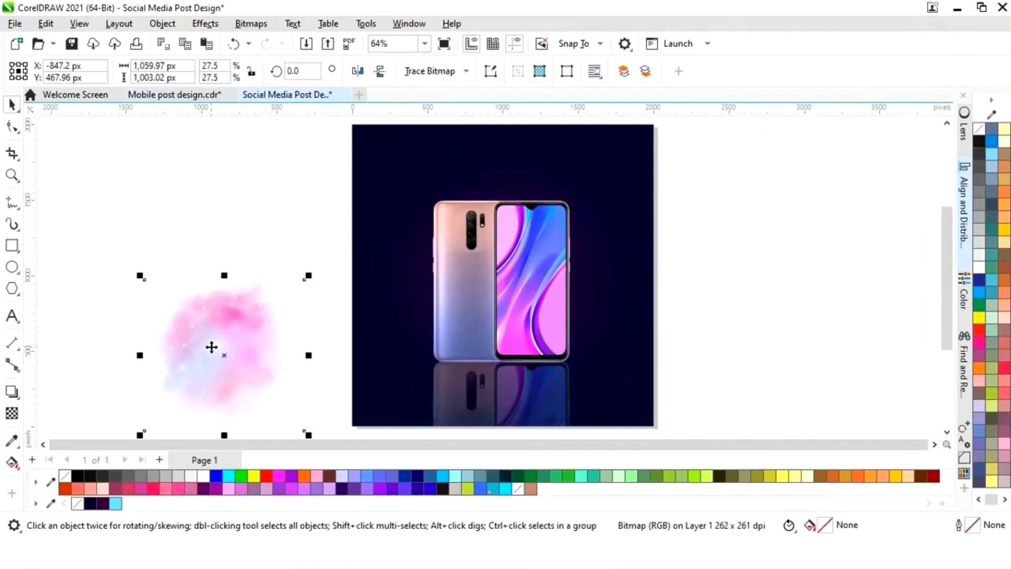
drag(210, 347, 420, 340)
drag(515, 269, 665, 127)
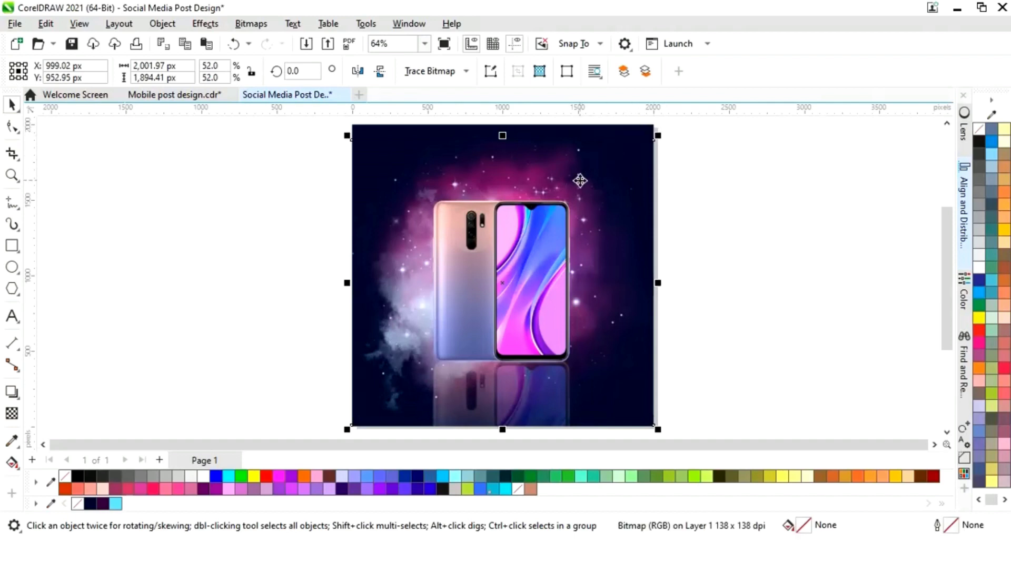
drag(526, 148, 508, 141)
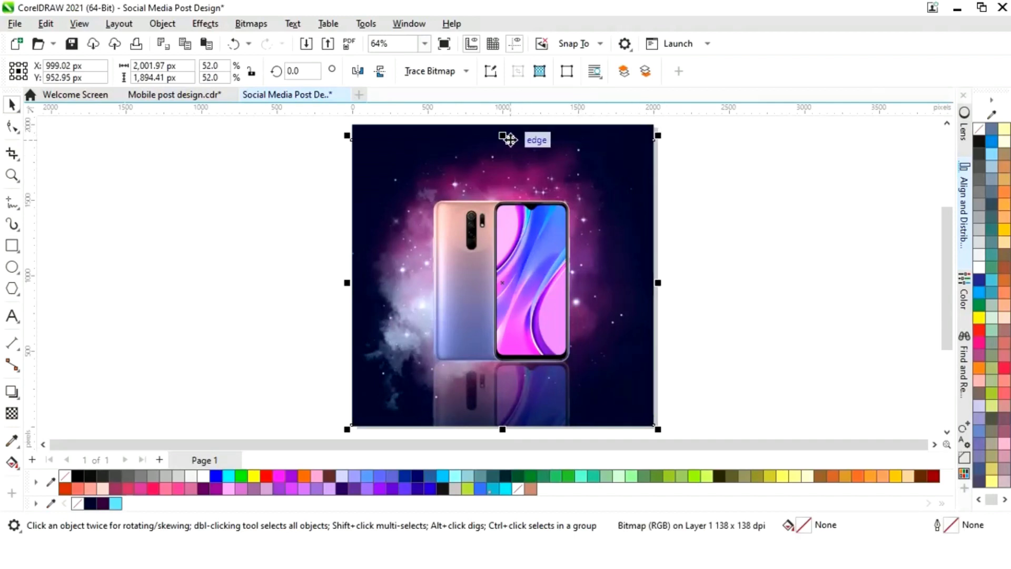
click(737, 200)
Draw a pentagon arrow from the common arrow shapes, about 502 by 169 px, from the square's left edge toward the phone.
key(shift+F4)
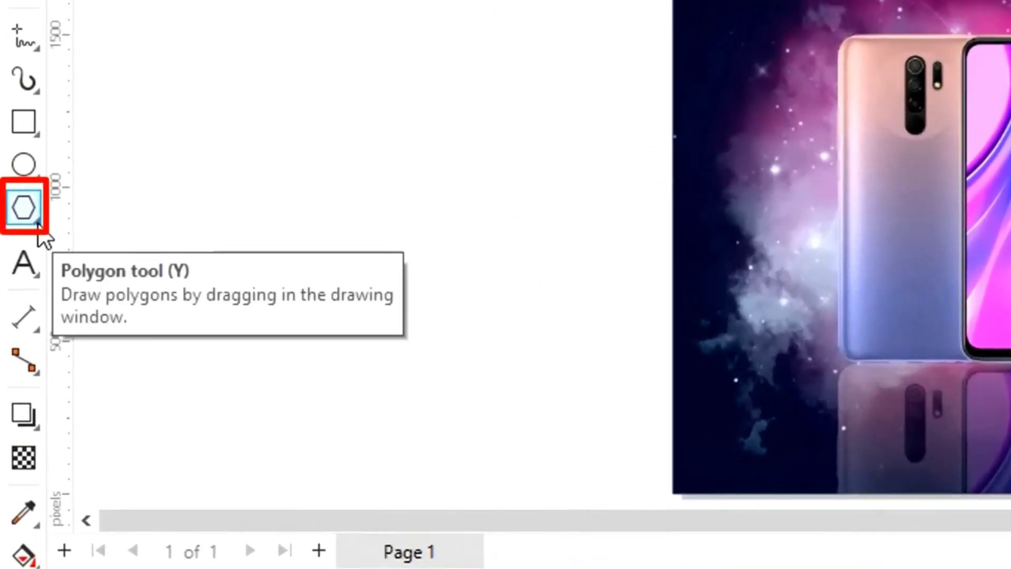
click(38, 227)
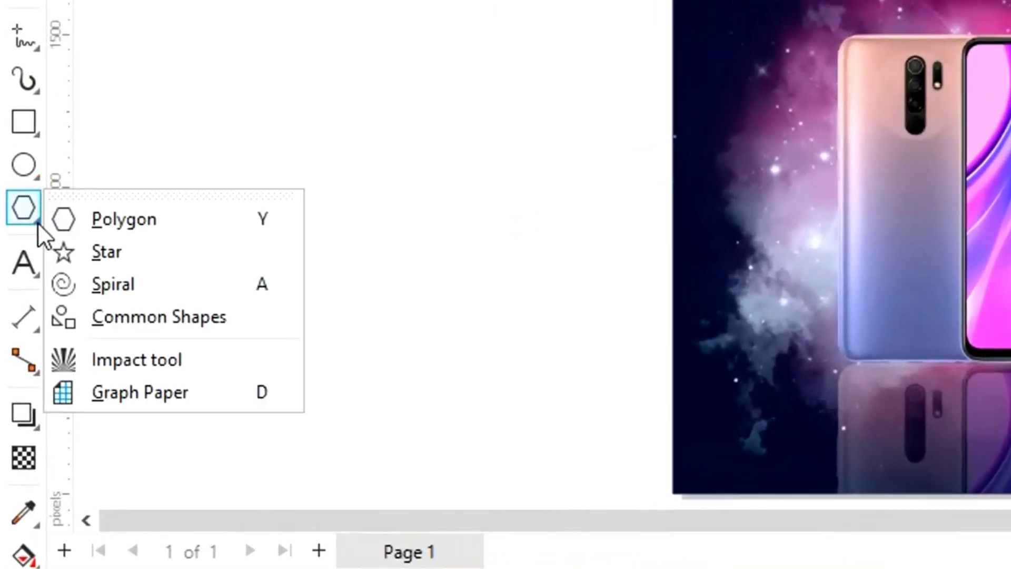
click(141, 326)
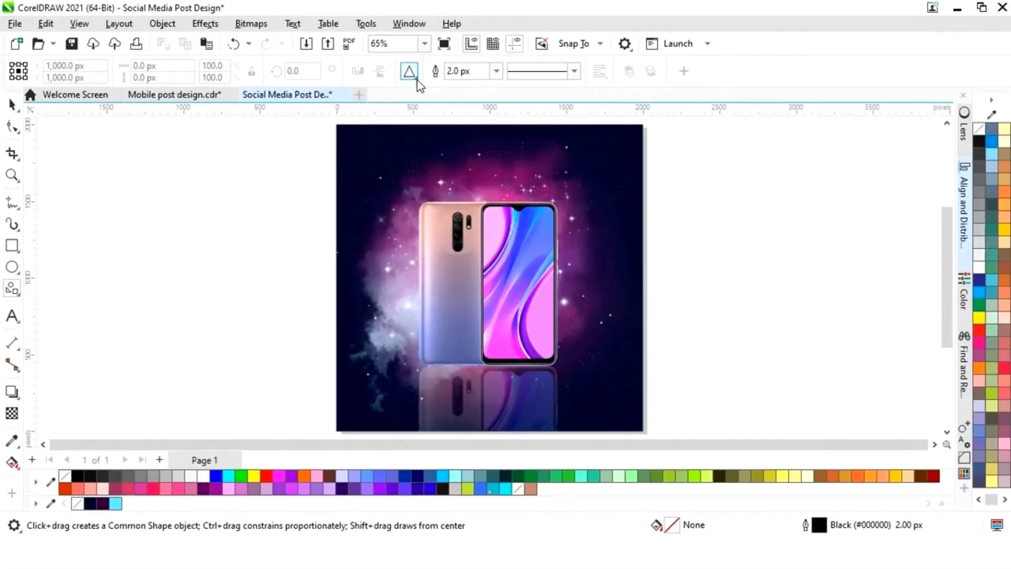
click(417, 81)
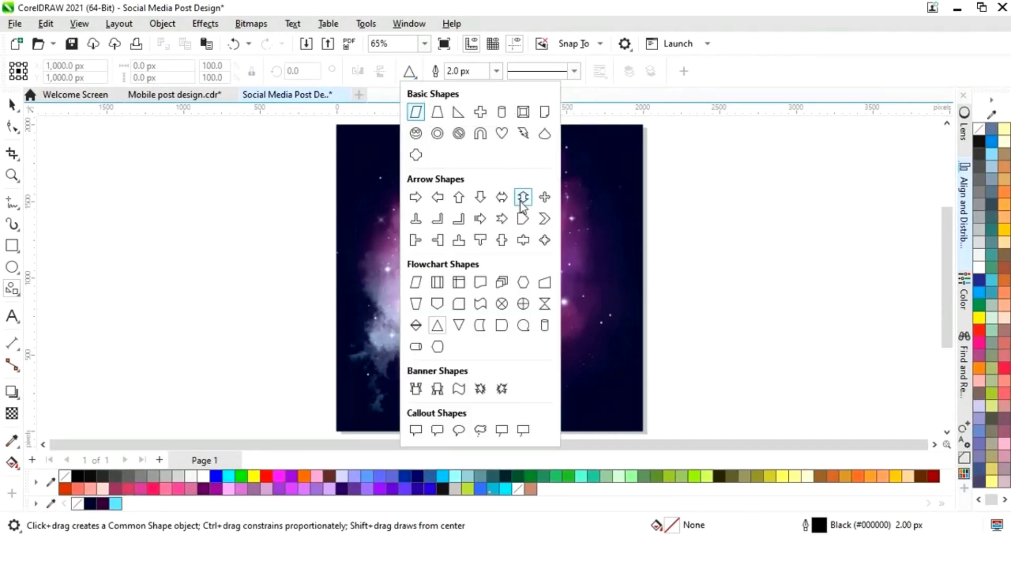
click(522, 219)
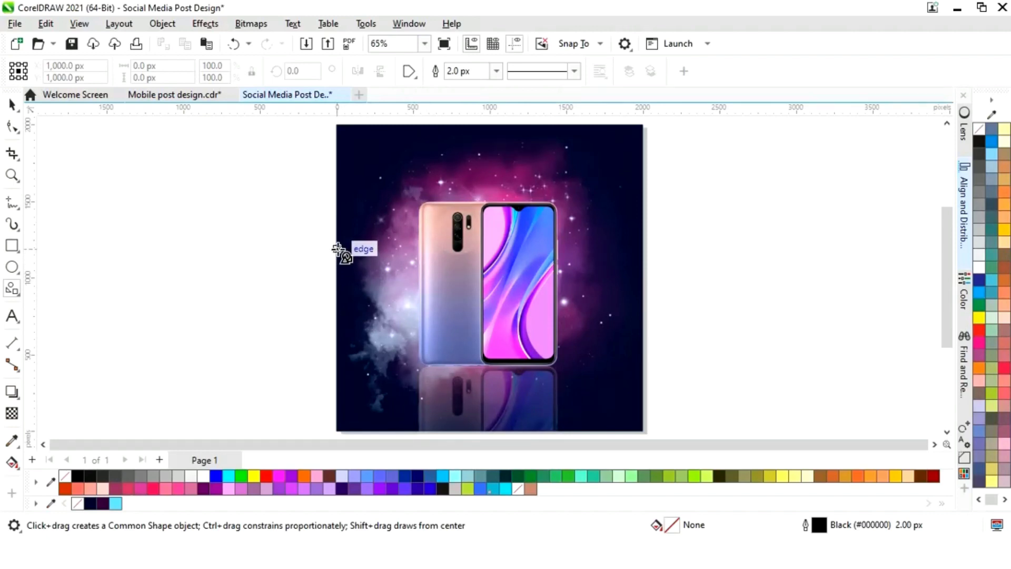
drag(337, 250, 421, 284)
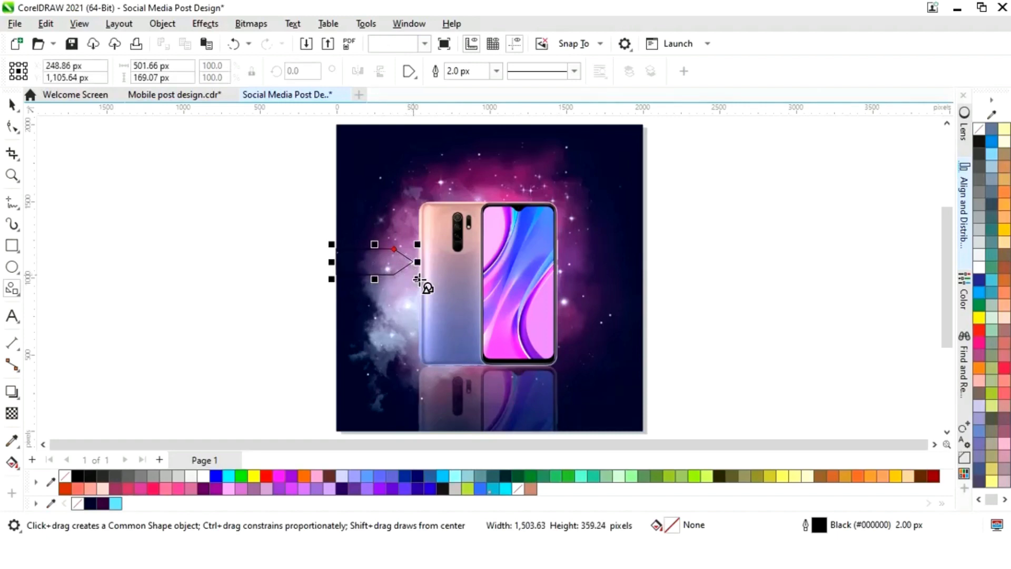
Fill the pentagon arrow with dark purple R59 G1 B66 (#3B0142) and remove its outline.
click(11, 104)
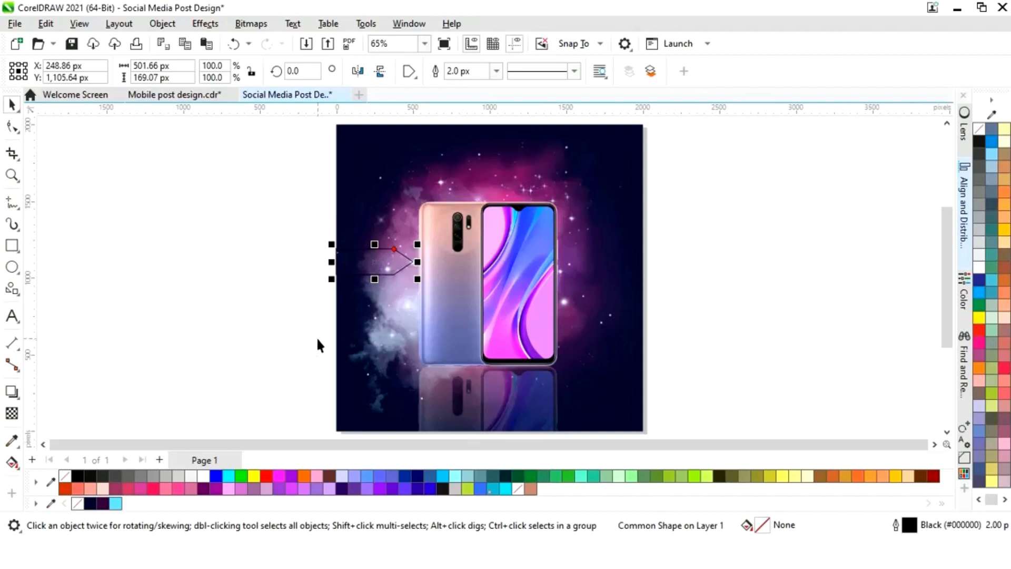
click(102, 504)
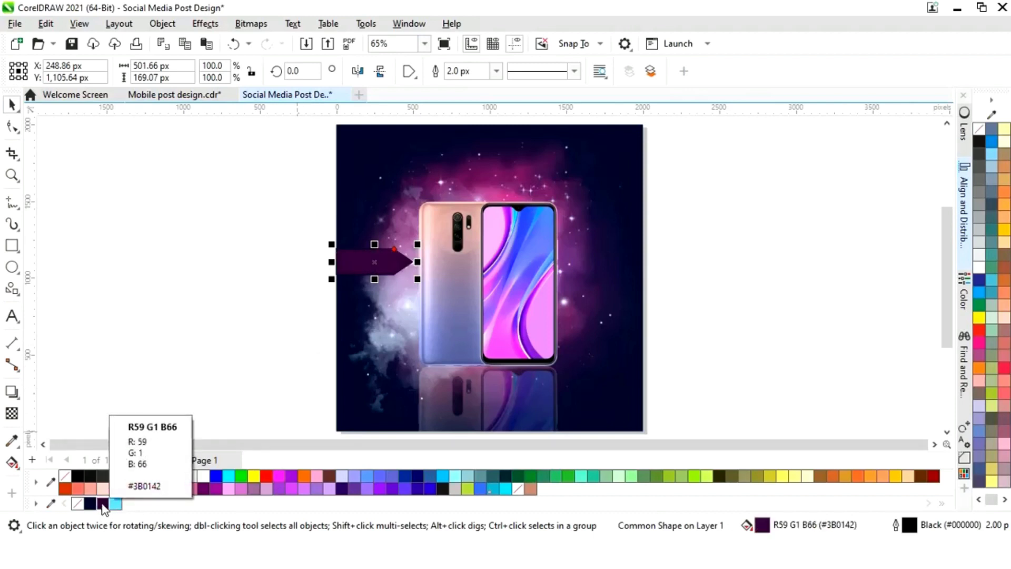
right_click(79, 504)
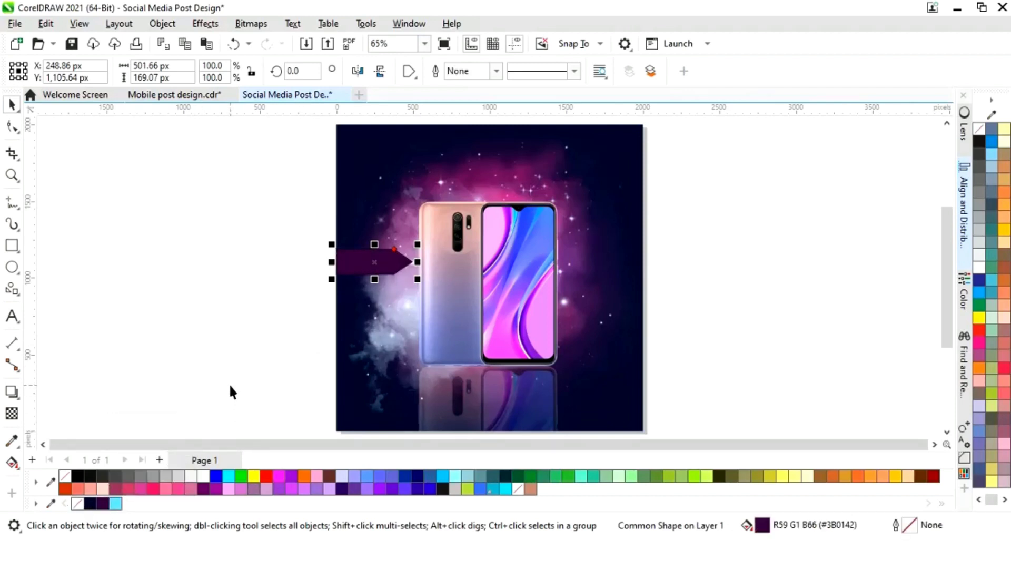
click(213, 378)
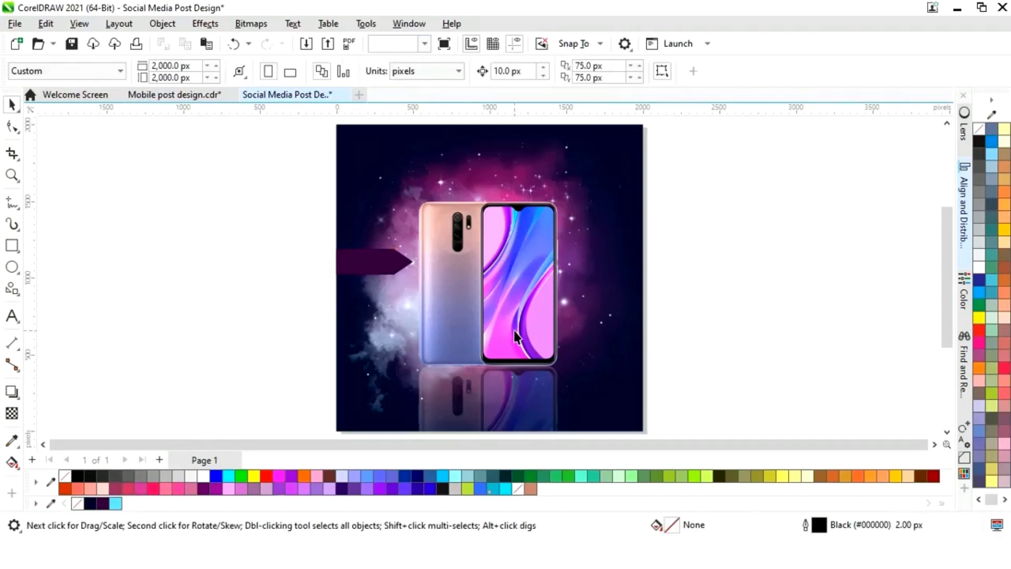
Duplicate the purple arrow directly below the original and repeat the duplication to make a column of three evenly spaced arrows.
click(514, 337)
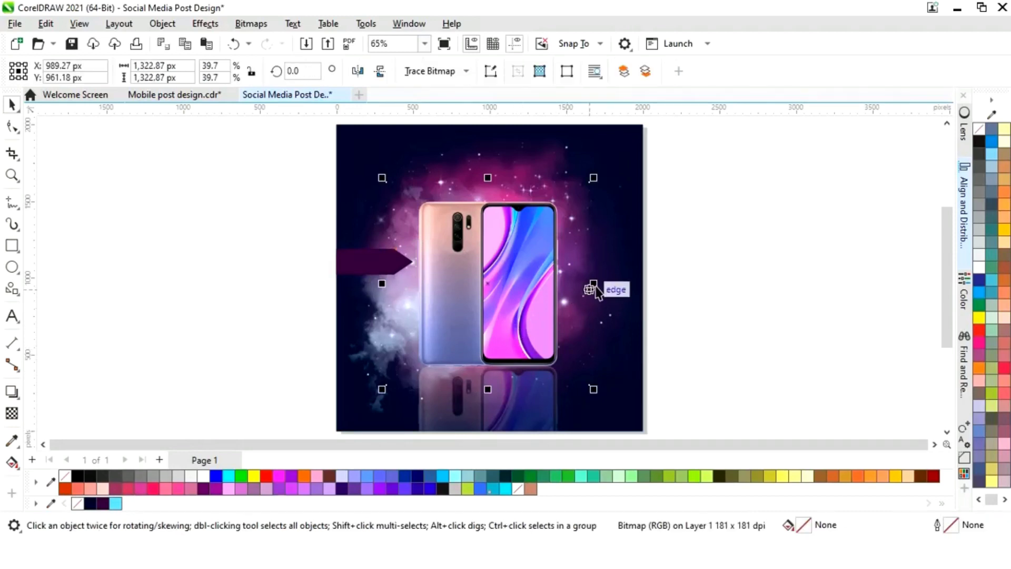
click(768, 284)
click(393, 267)
drag(393, 267, 377, 299)
key(ctrl+r)
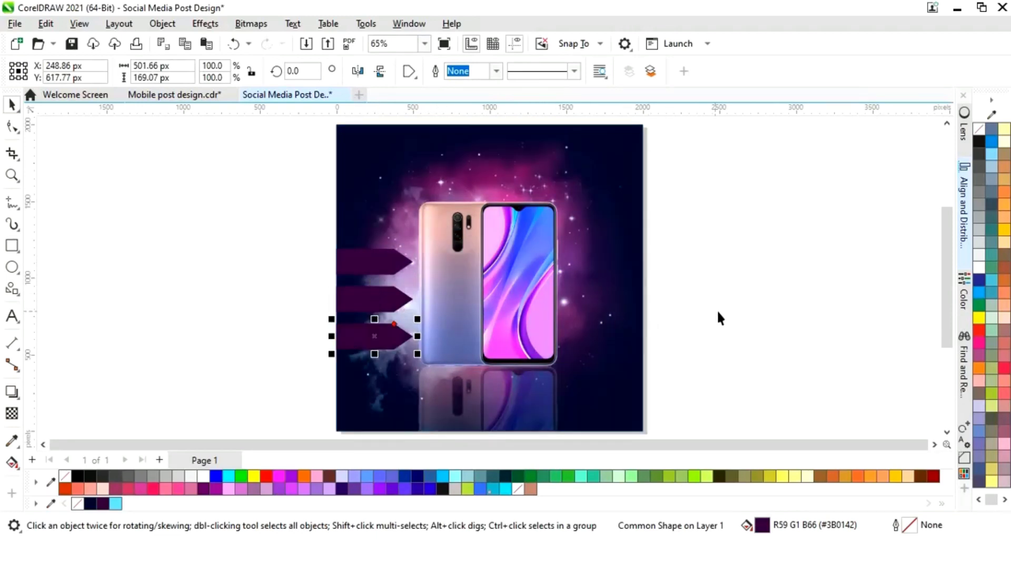
click(724, 303)
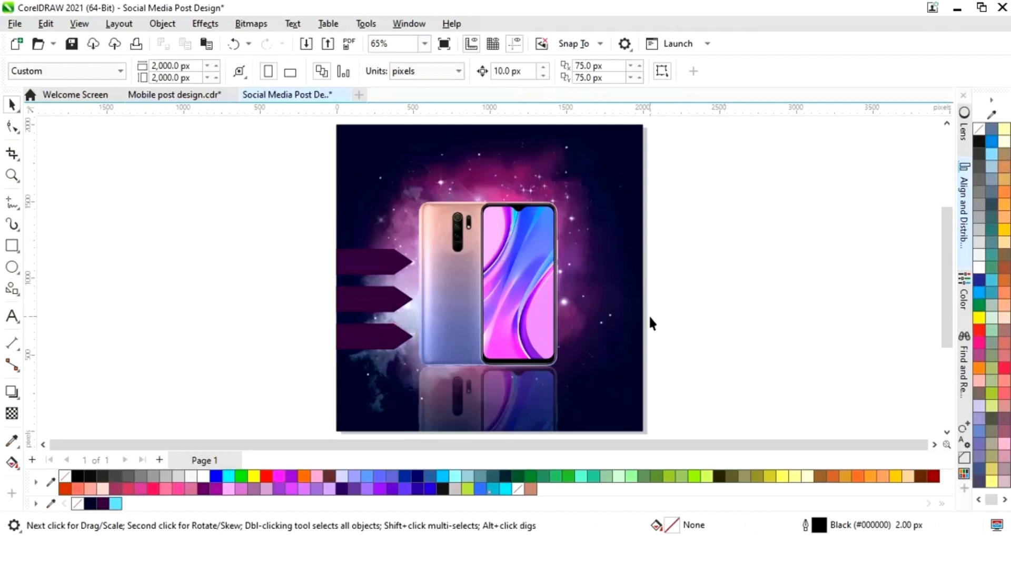
Add a one-step inside contour of about 17 px to the lowest arrow and break the contour apart.
key(z)
drag(306, 221, 509, 370)
click(431, 375)
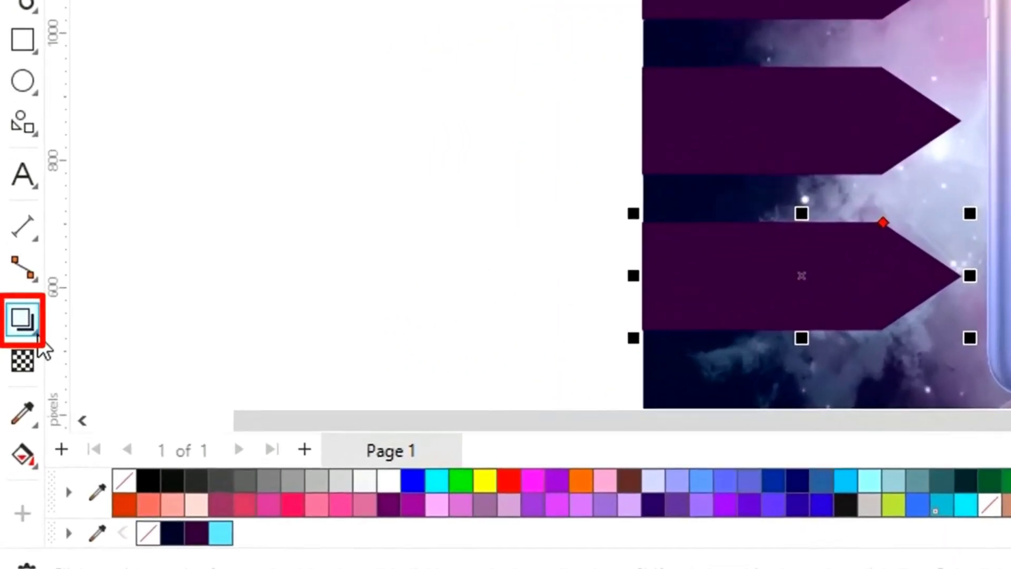
click(12, 393)
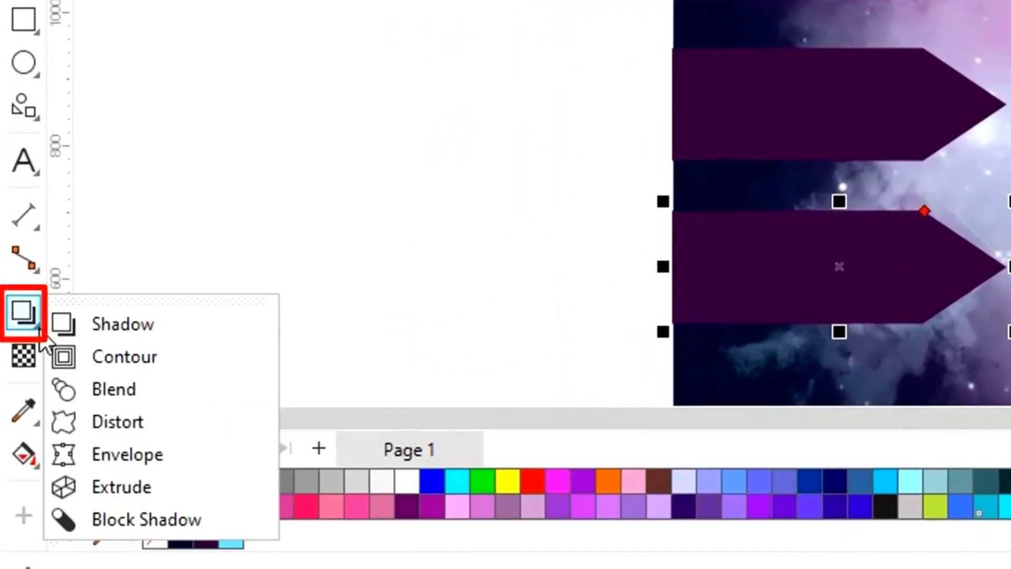
click(142, 364)
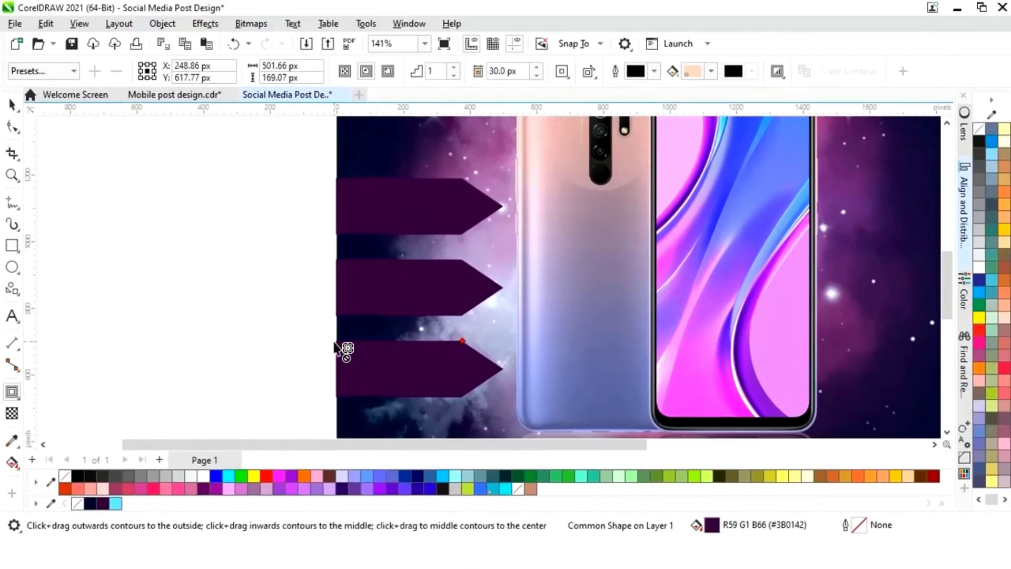
mouse_move(343, 345)
mouse_down()
mouse_move(352, 358)
mouse_move(342, 348)
mouse_up()
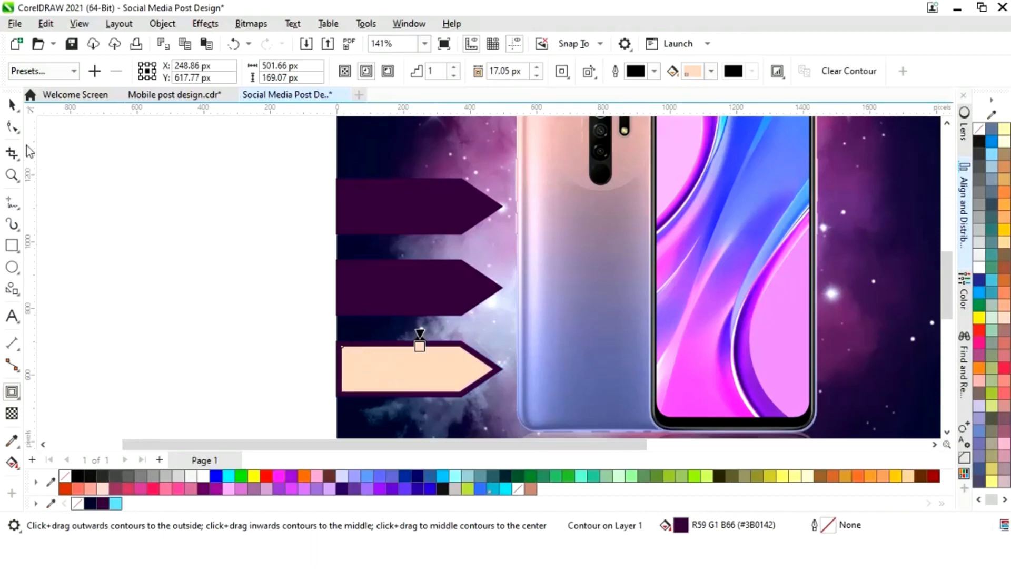
click(12, 105)
right_click(425, 373)
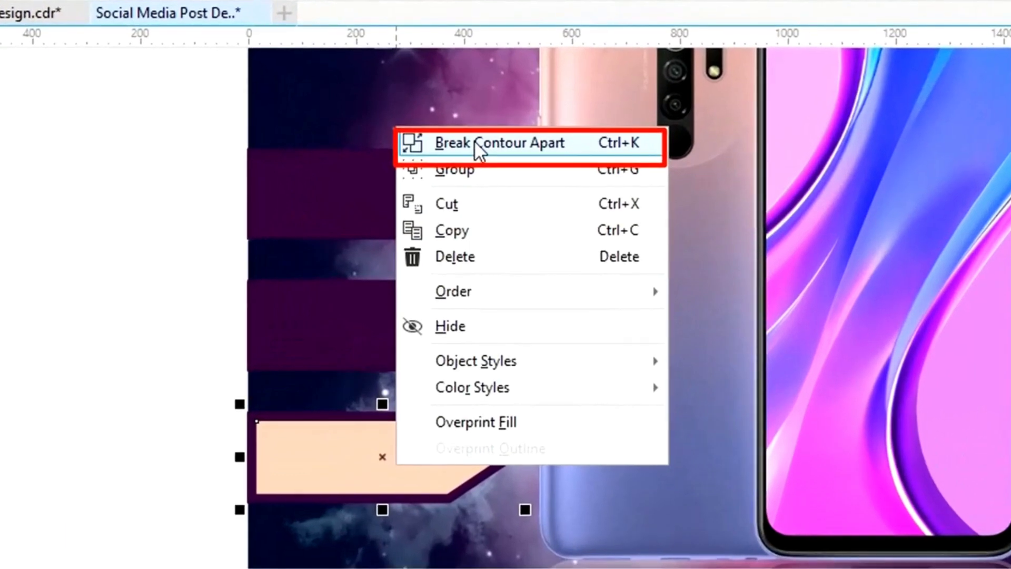
click(453, 164)
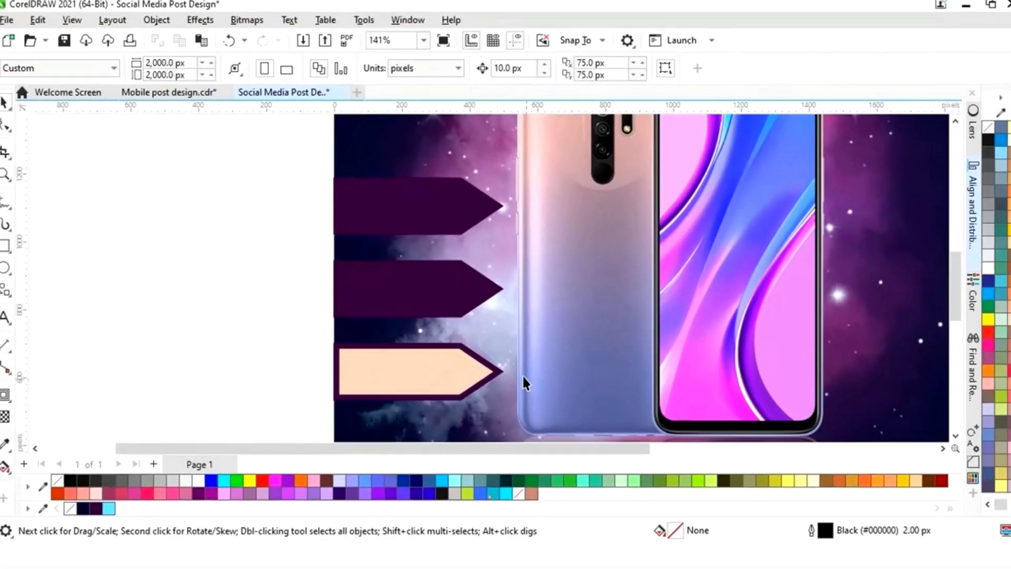
Fill the outer shape of the lowest arrow with light blue R106 G231 B255 (#6AE7FF).
click(503, 373)
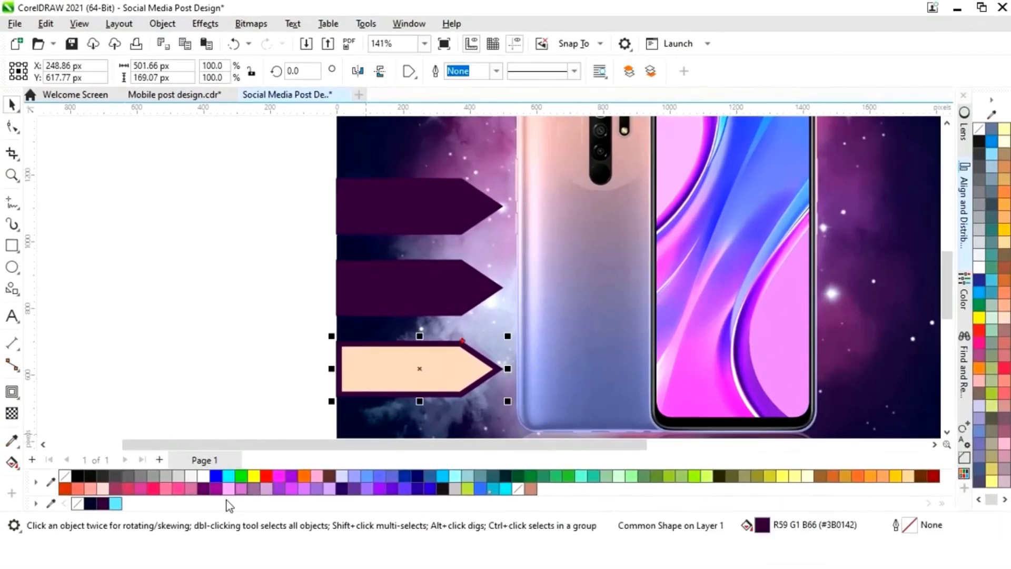
click(116, 503)
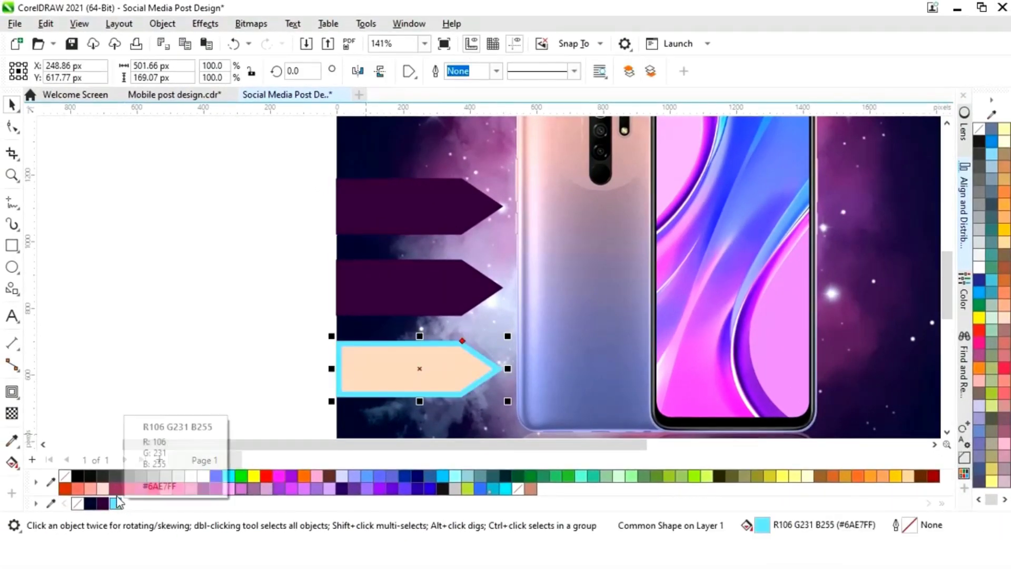
key(Escape)
Stretch the inner arrow leftward to the square's edge, about 469 px wide, and fill it with the dark navy document colour.
click(353, 369)
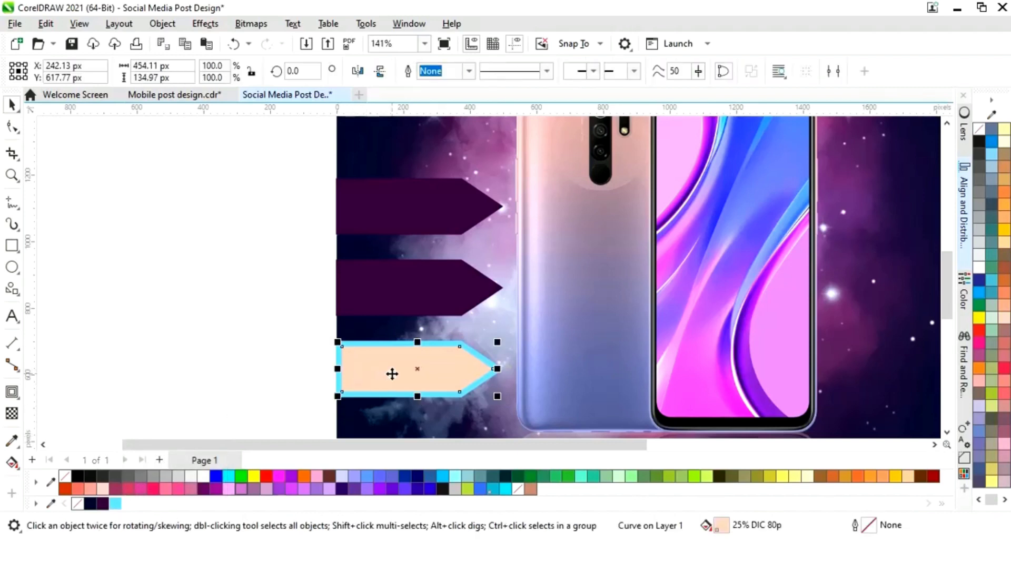
drag(337, 369, 332, 368)
click(90, 504)
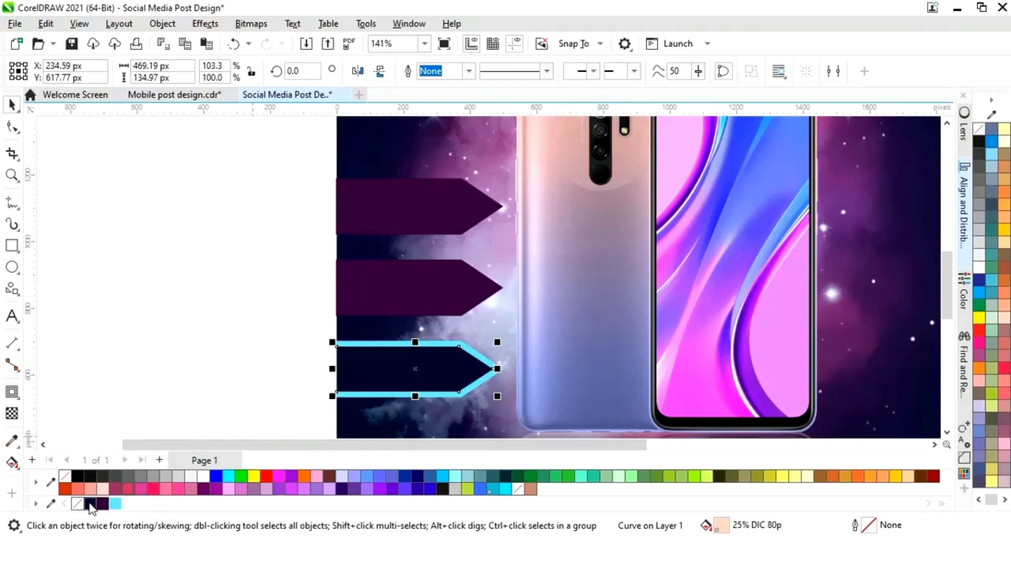
click(231, 374)
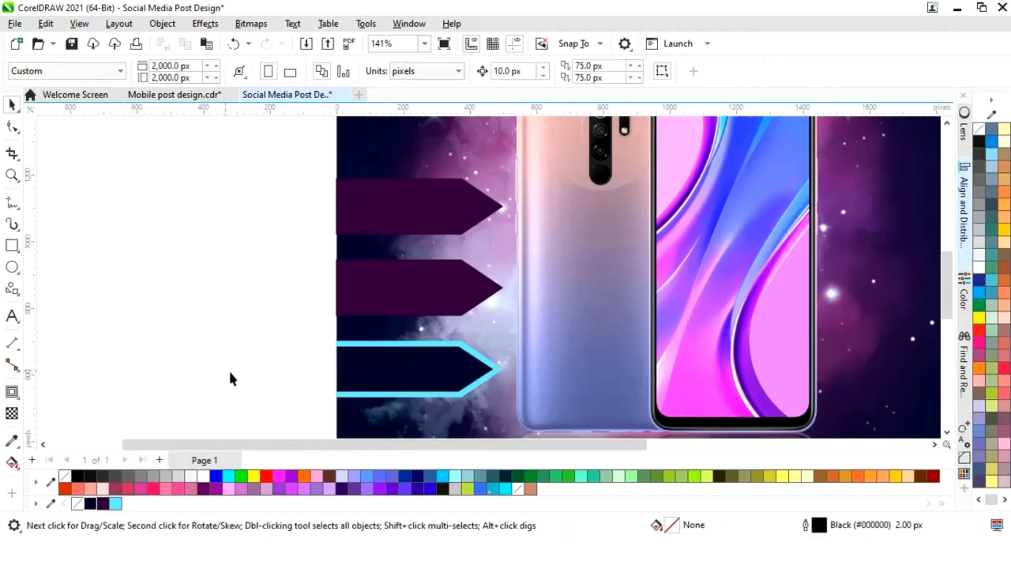
Draw a circle about 406 px in diameter over the phone's upper-right corner and fill it with white.
key(shift+F4)
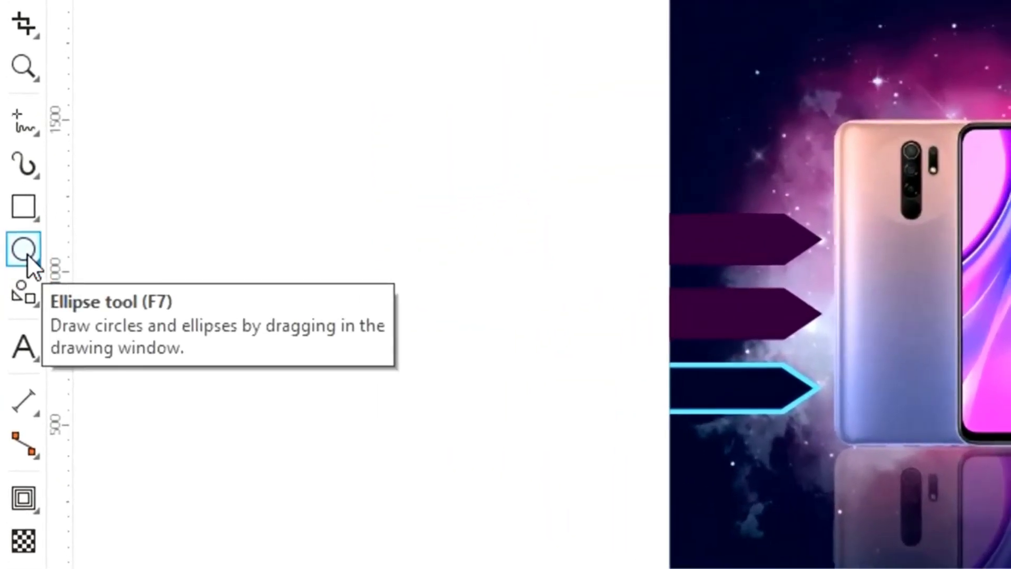
click(25, 252)
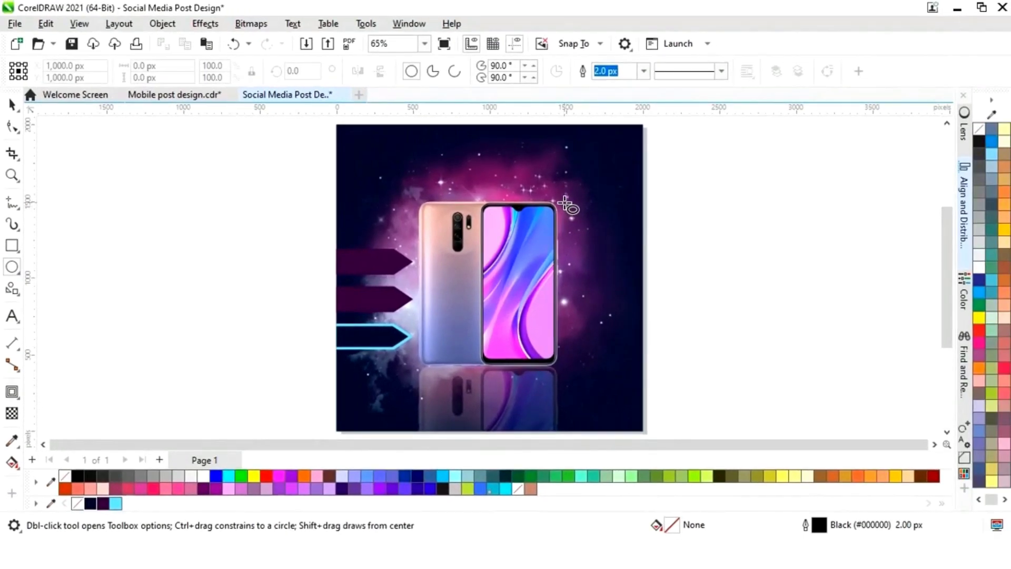
drag(564, 203, 575, 225)
click(12, 105)
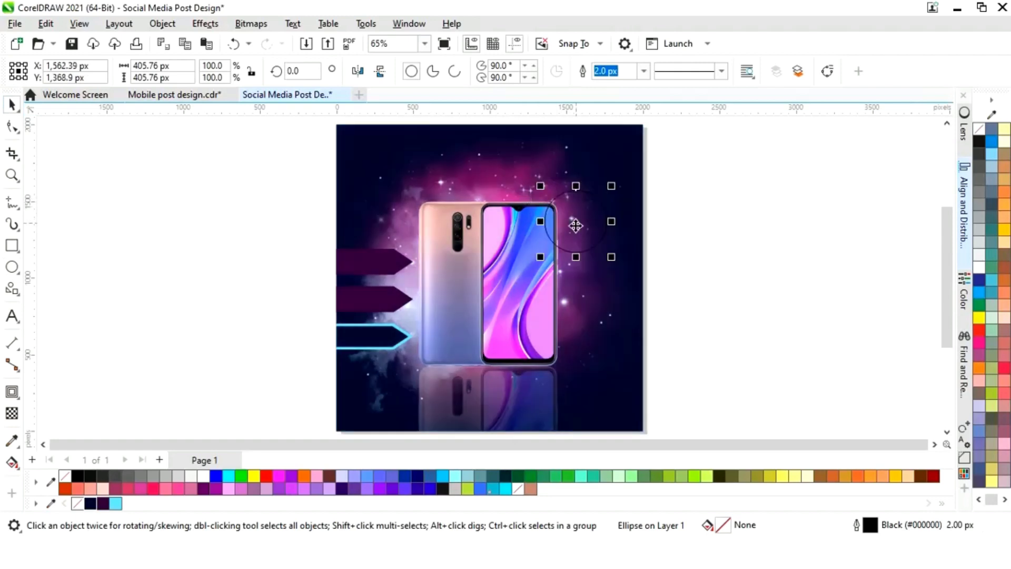
click(199, 479)
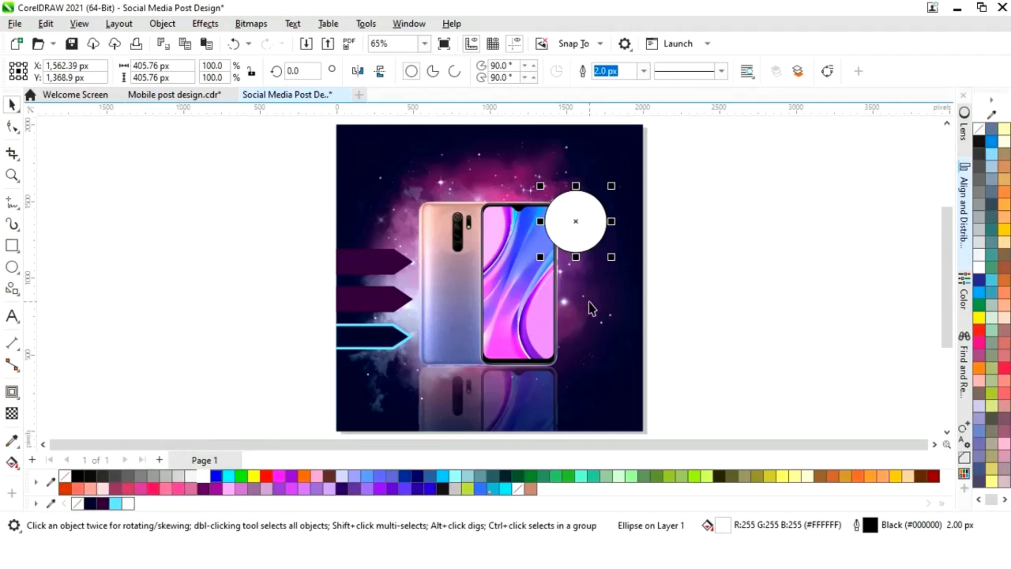
Create a concentric smaller copy of the white circle, about 324 px in diameter.
key(z)
drag(519, 147, 681, 293)
drag(513, 183, 504, 203)
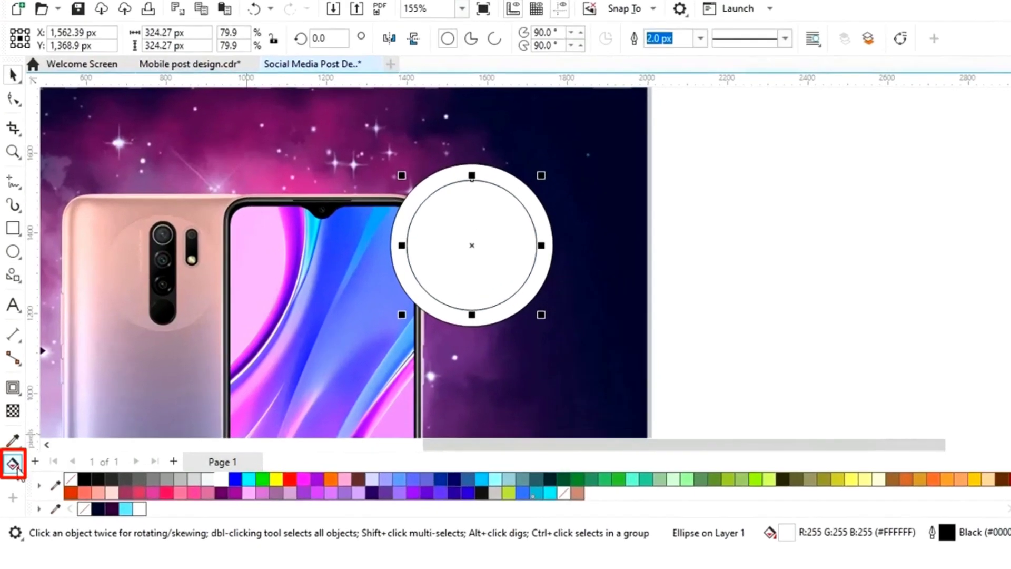
Apply an elliptical fountain fill to the inner circle, with the document's dark purple at the centre and dark navy at the edge.
click(12, 463)
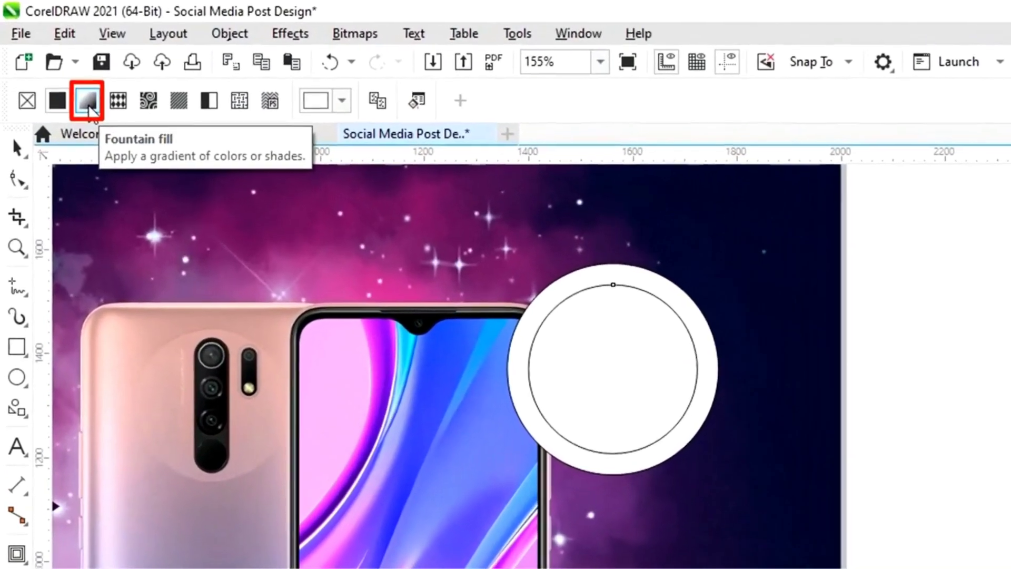
click(89, 101)
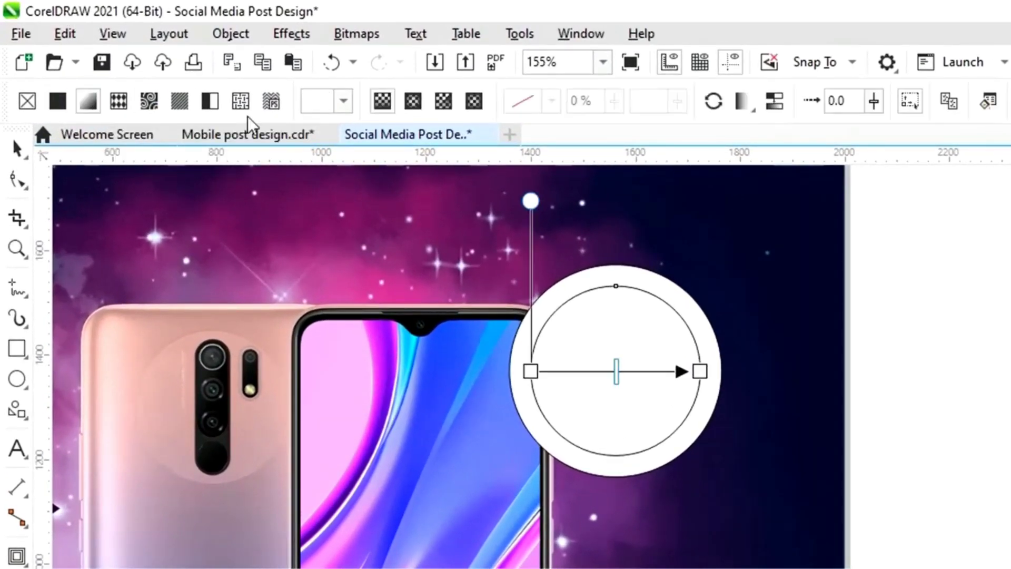
click(413, 105)
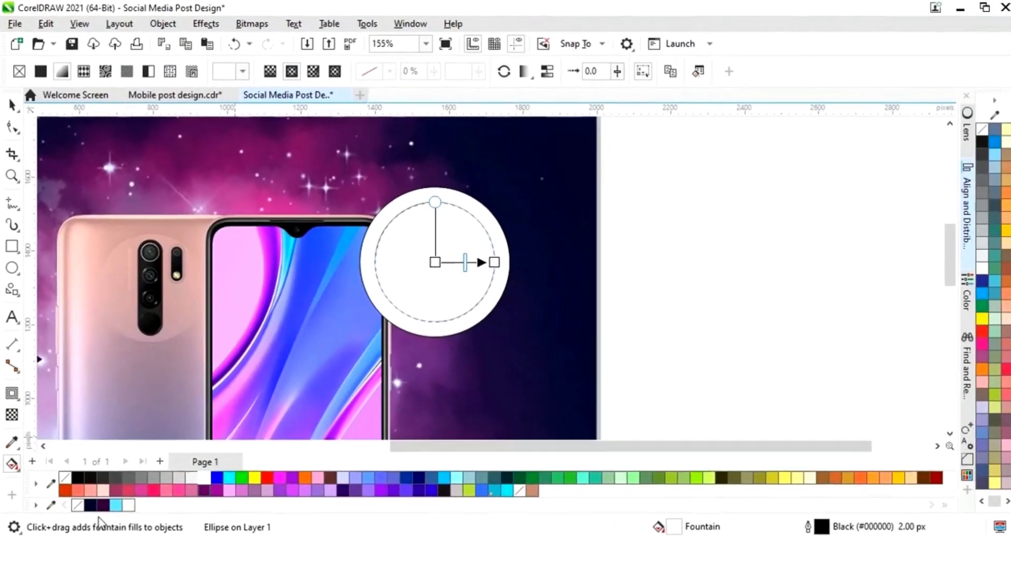
drag(91, 504, 493, 262)
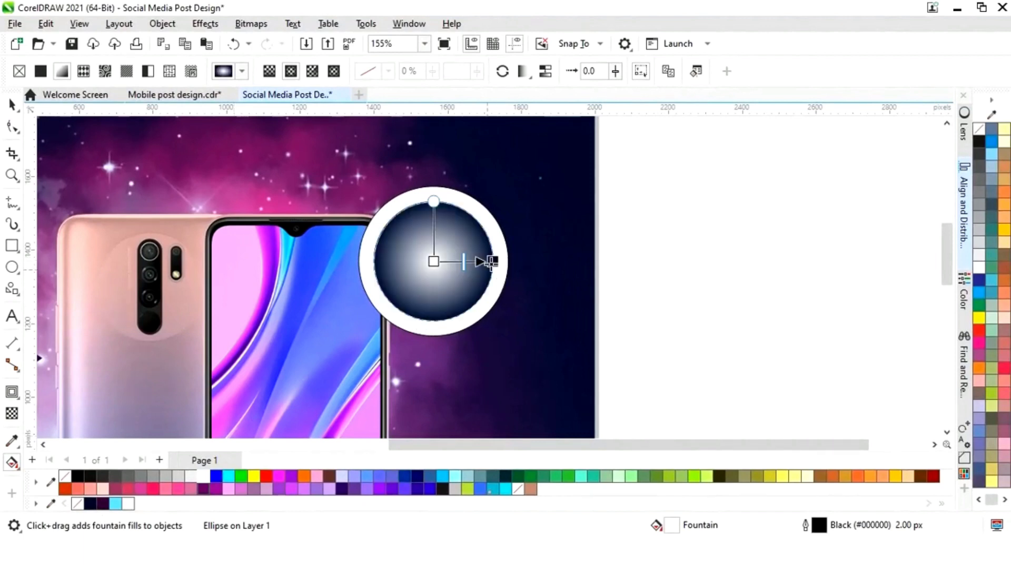
drag(103, 503, 434, 261)
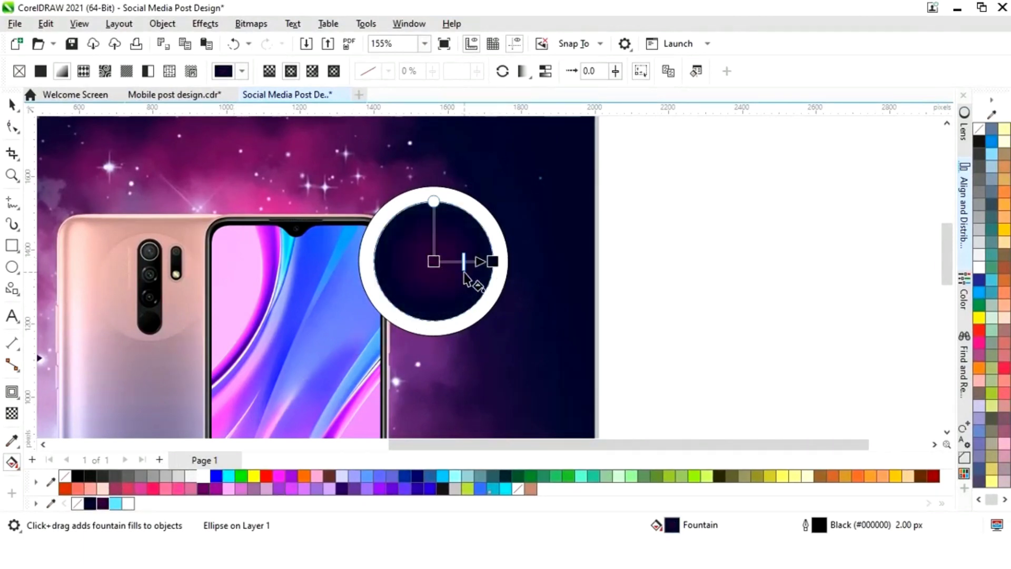
Enlarge the inner circle concentrically to about 343 px in diameter and remove the outlines from both circles.
click(11, 106)
drag(501, 201, 504, 189)
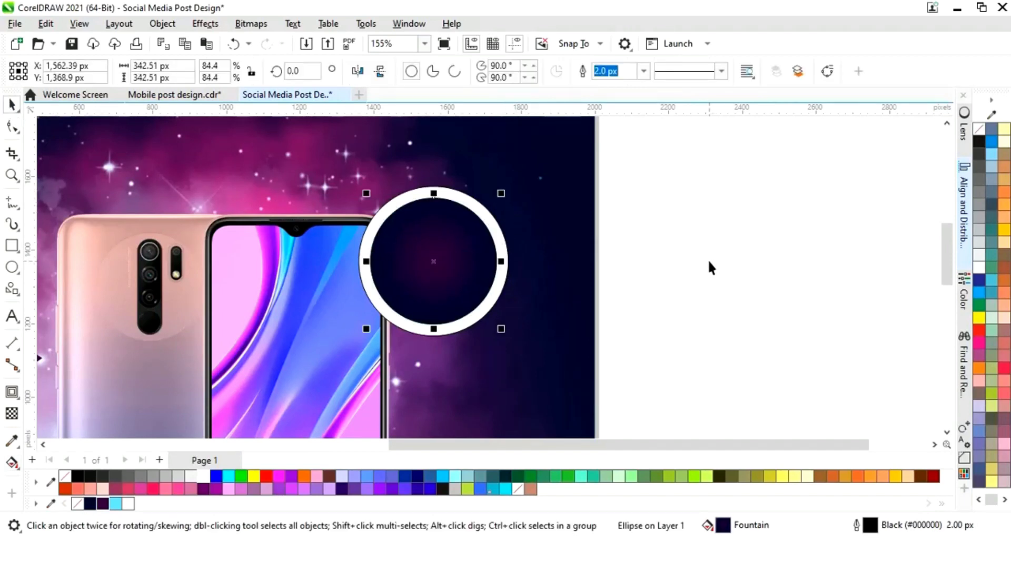
click(666, 168)
drag(664, 165, 295, 379)
right_click(82, 503)
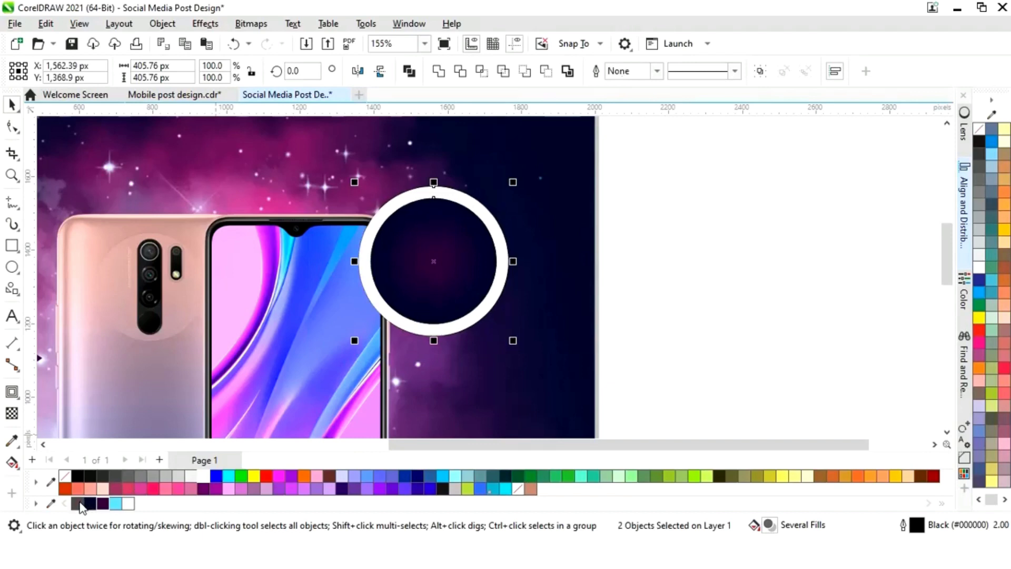
click(743, 196)
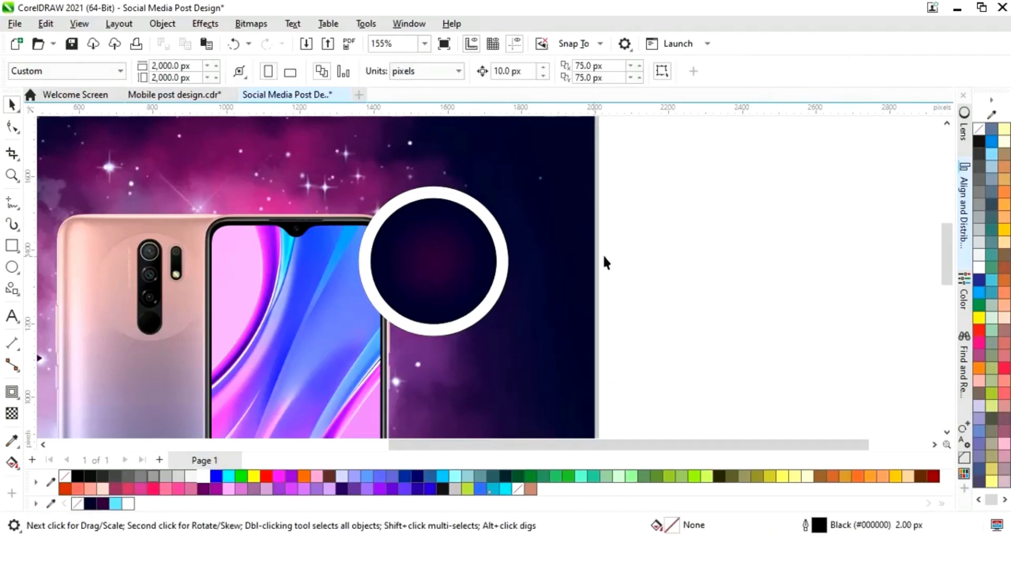
Thin the badge's white ring by enlarging the inner circle from its centre to about 358 px in diameter.
key(shift+F4)
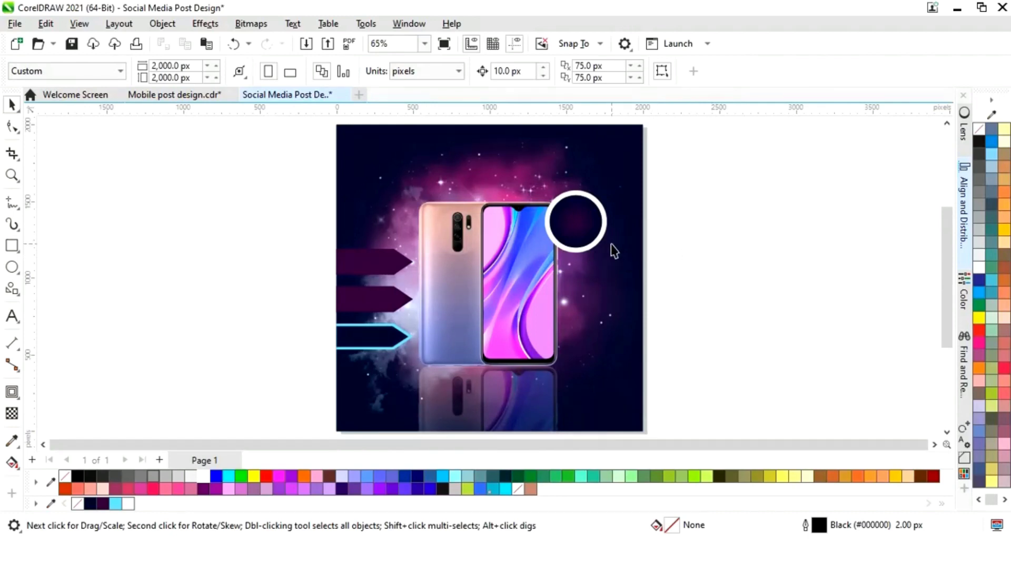
key(z)
drag(480, 169, 643, 246)
key(space)
click(551, 263)
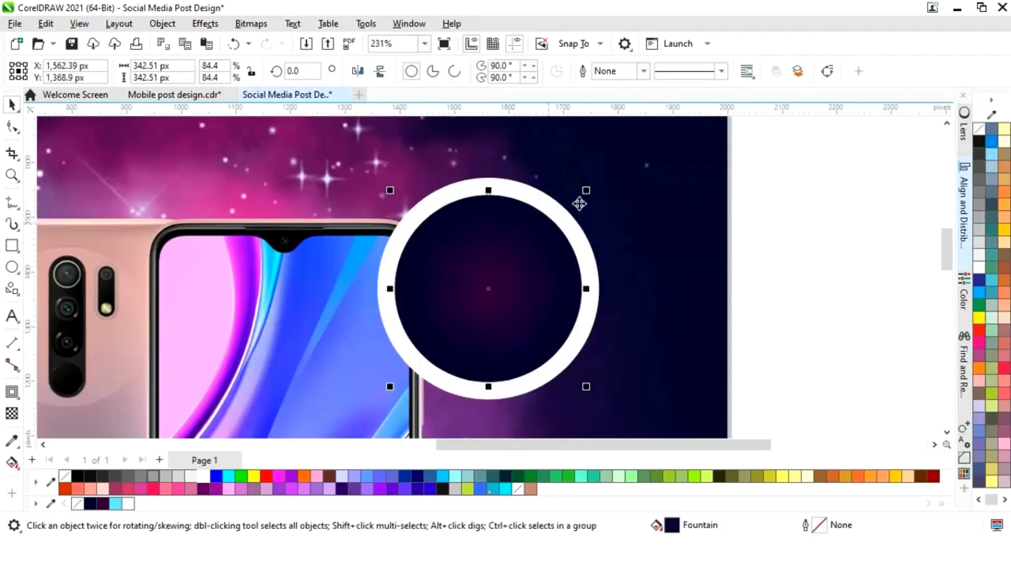
drag(587, 192, 639, 198)
key(shift+F4)
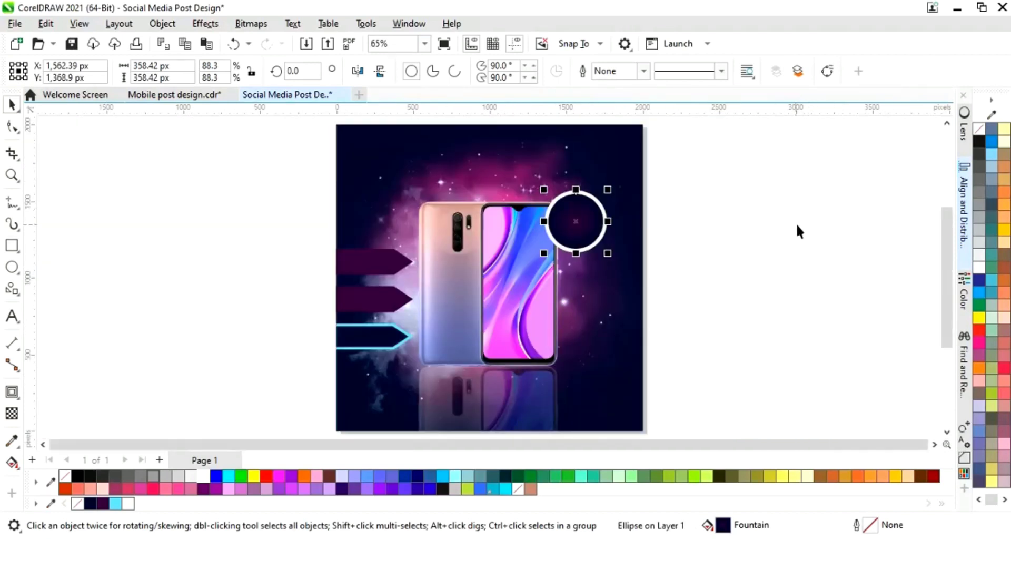
click(789, 224)
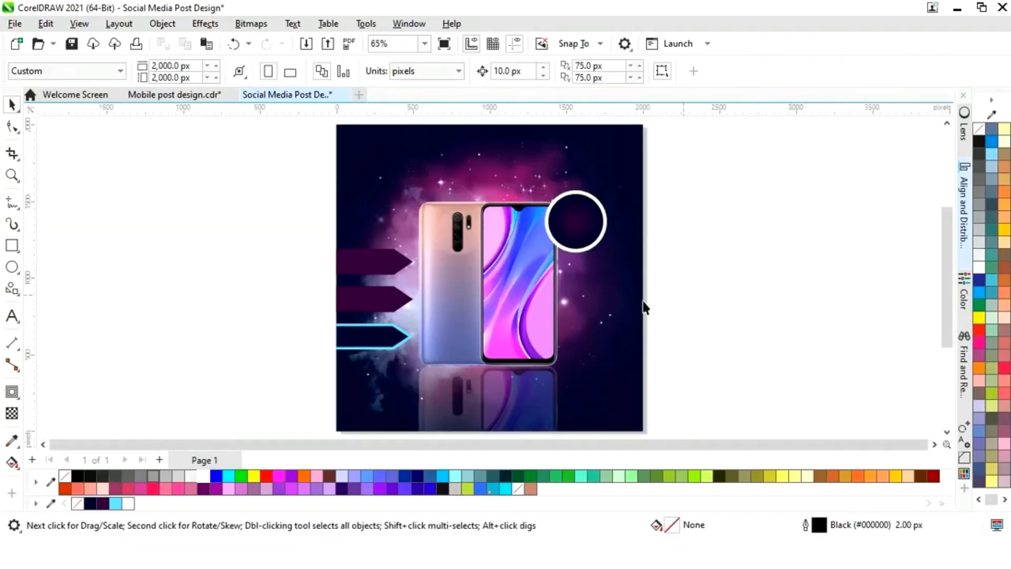
Draw a rectangle about 488 by 150 px beside the page and fully round its corners into a pill shape.
click(13, 245)
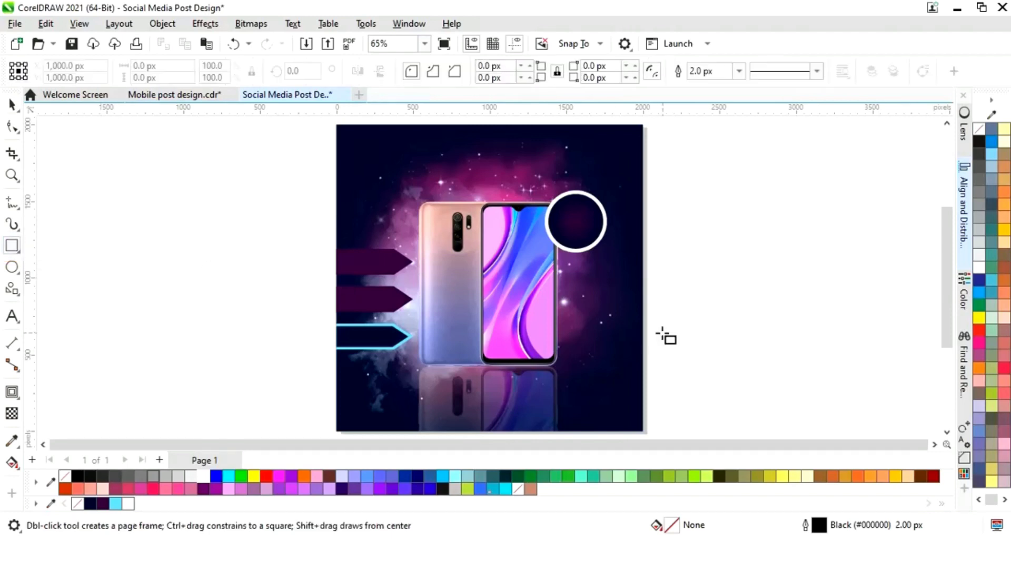
drag(675, 327, 750, 350)
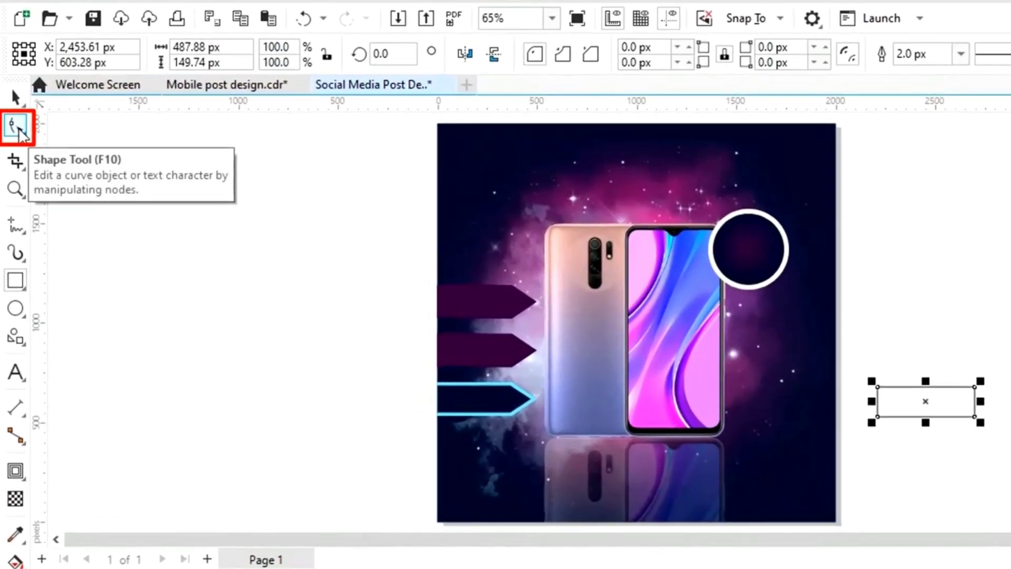
click(16, 126)
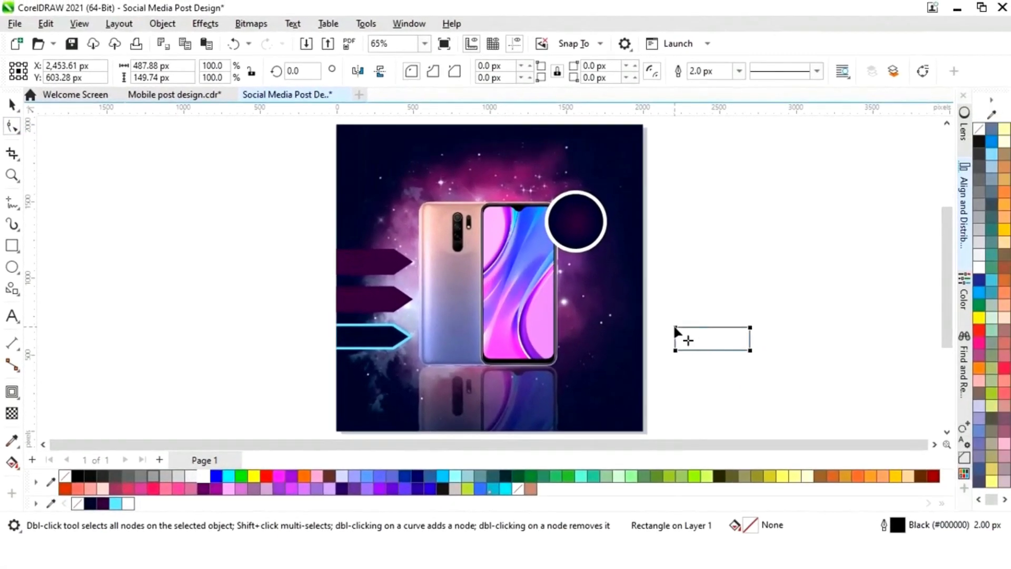
drag(877, 385, 900, 389)
Move the pill shape onto the page beside the phone's lower-right corner and fill it with light blue R106 G231 B255 (#6AE7FF).
drag(693, 329, 596, 362)
click(19, 108)
key(z)
drag(554, 316, 722, 402)
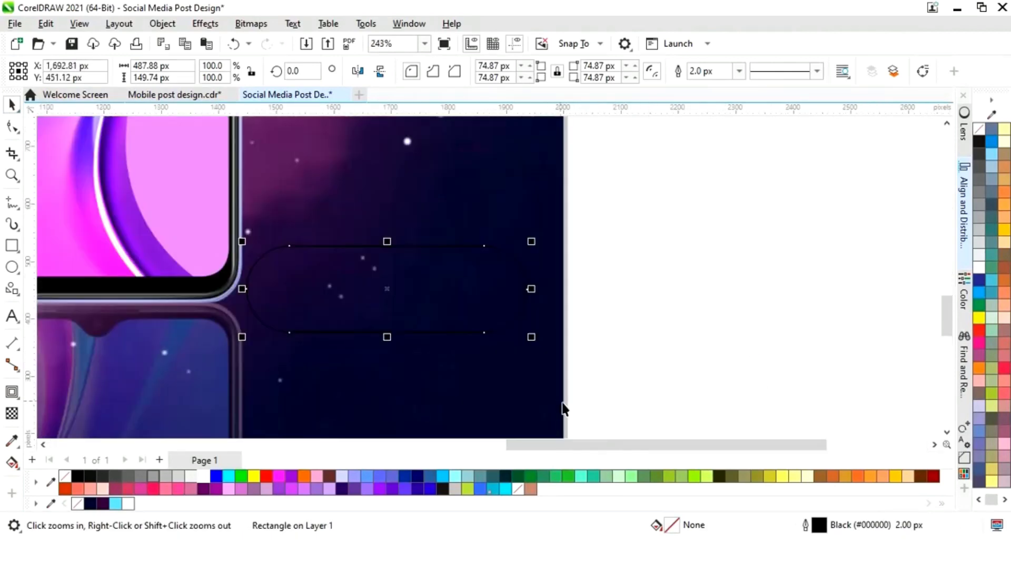
click(116, 502)
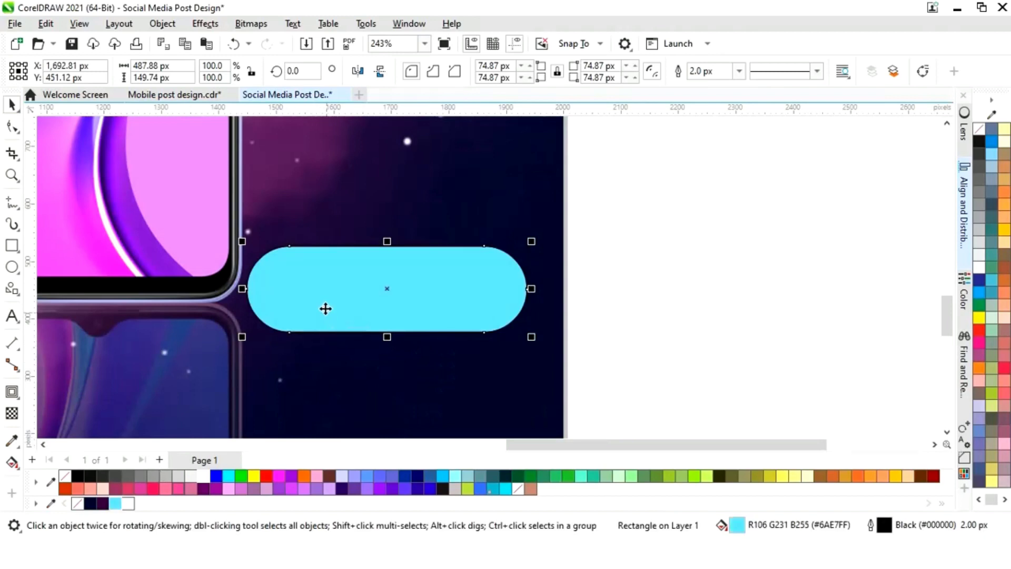
Shrink the light blue pill to about 457 by 104 px and add a one-step inward contour with an offset of about 12.88 px.
drag(386, 241, 387, 259)
drag(242, 291, 257, 289)
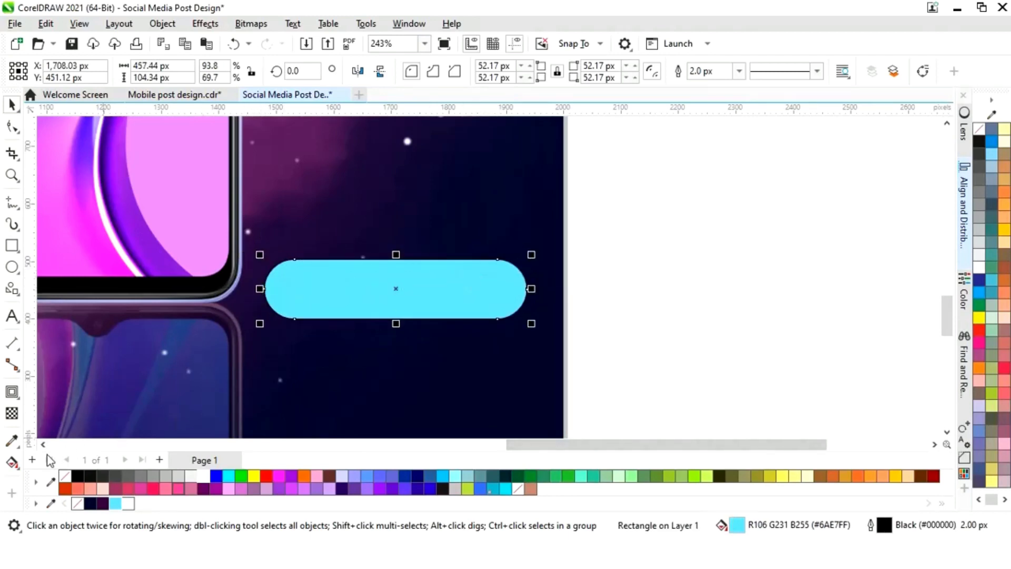
click(11, 392)
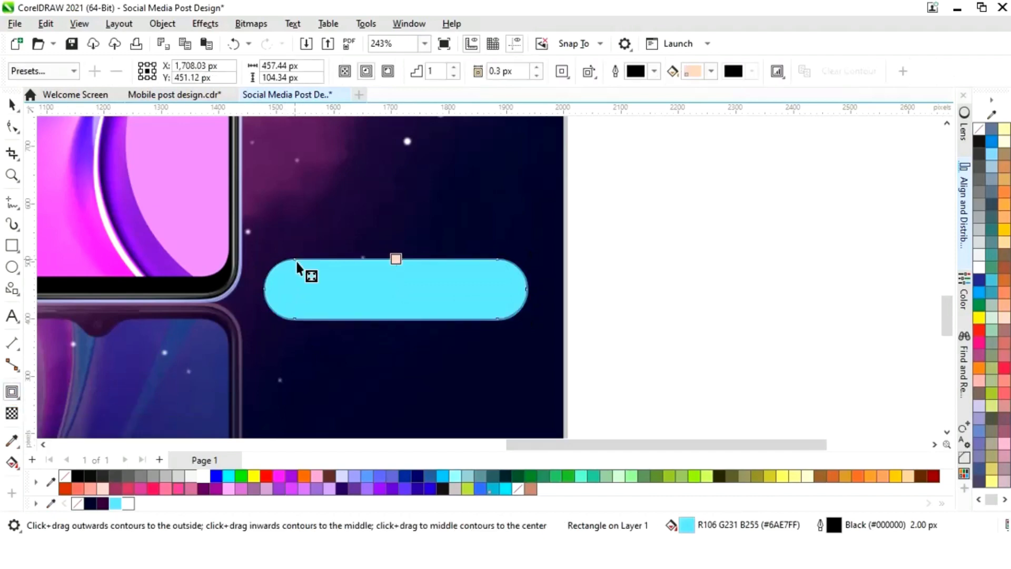
drag(300, 270, 304, 271)
click(11, 104)
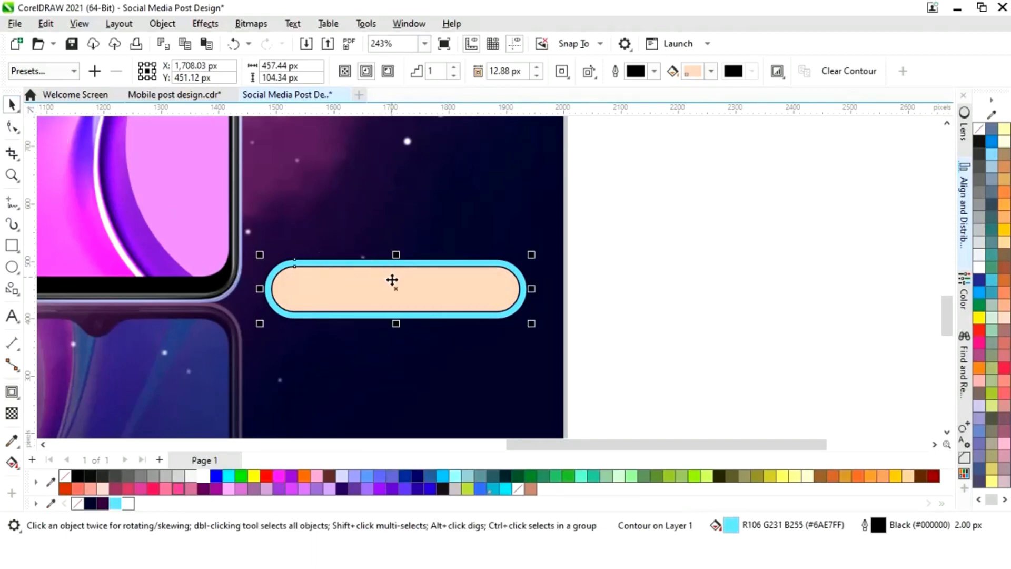
Break the pill's contour apart, then fill the inner shape with dark navy R6 G21 B52 (#061534) and remove its outline.
right_click(392, 282)
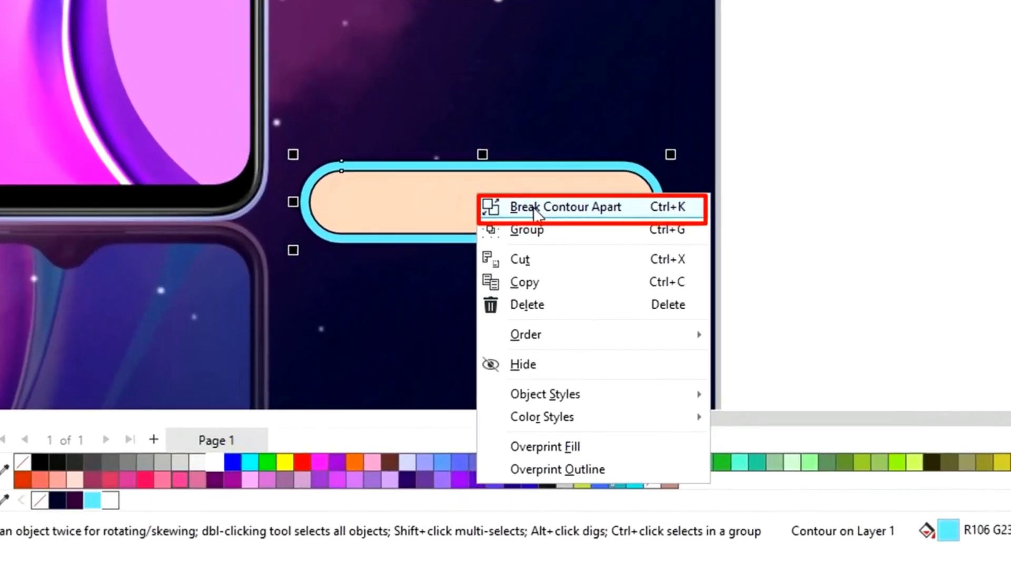
click(424, 293)
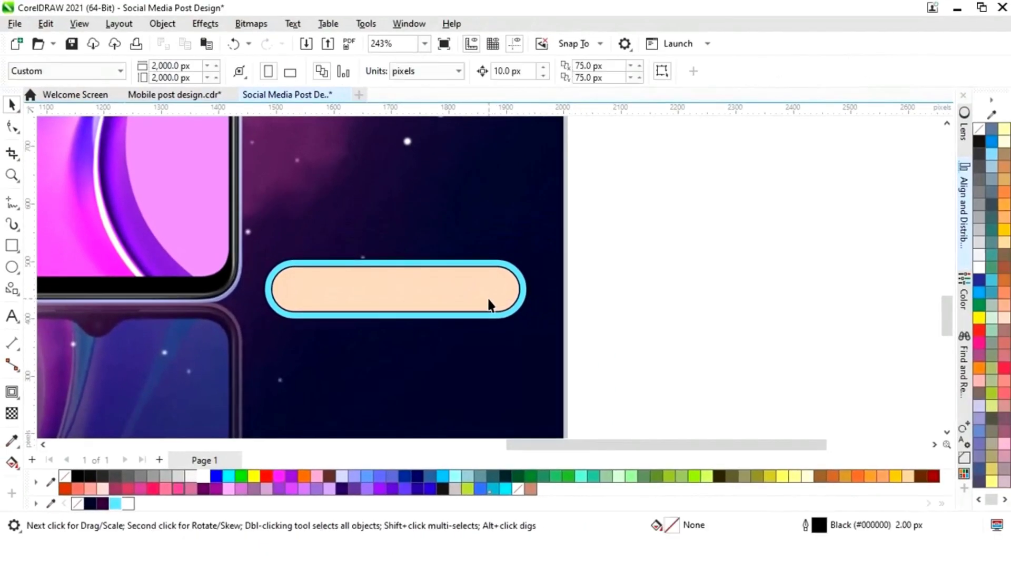
click(488, 296)
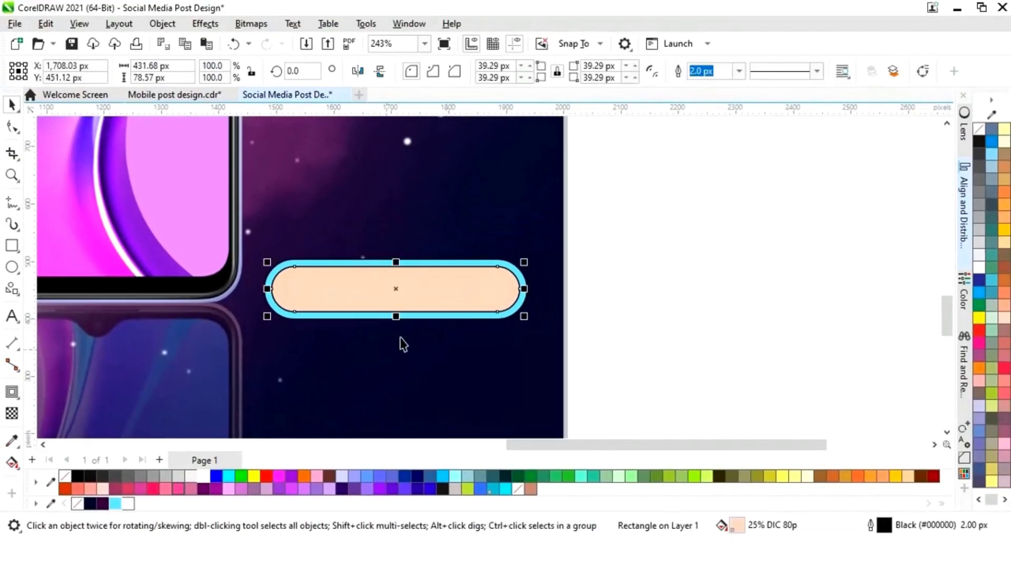
click(90, 503)
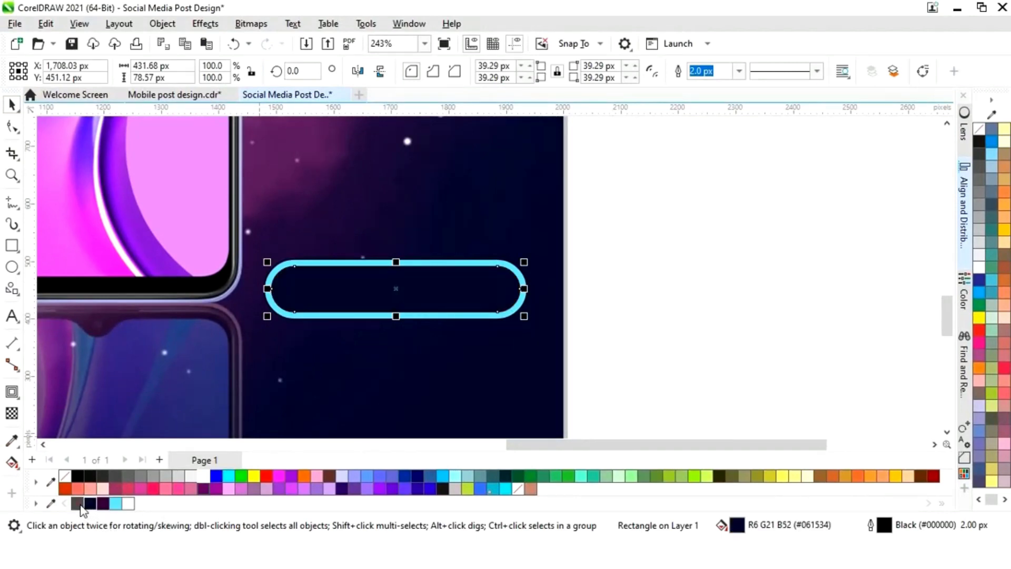
right_click(77, 504)
drag(713, 193, 221, 368)
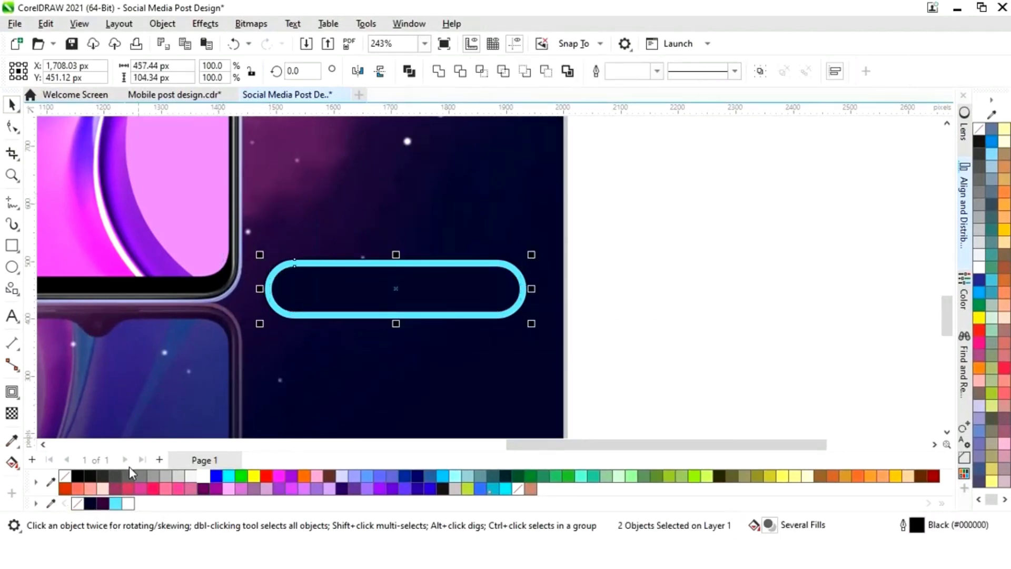
key(ctrl+z)
click(675, 268)
key(shift+F4)
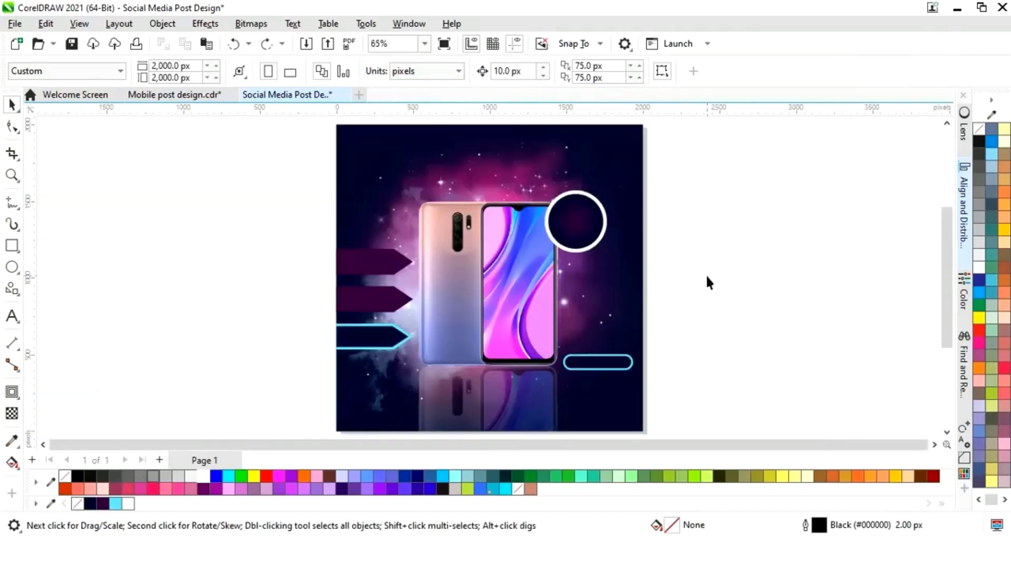
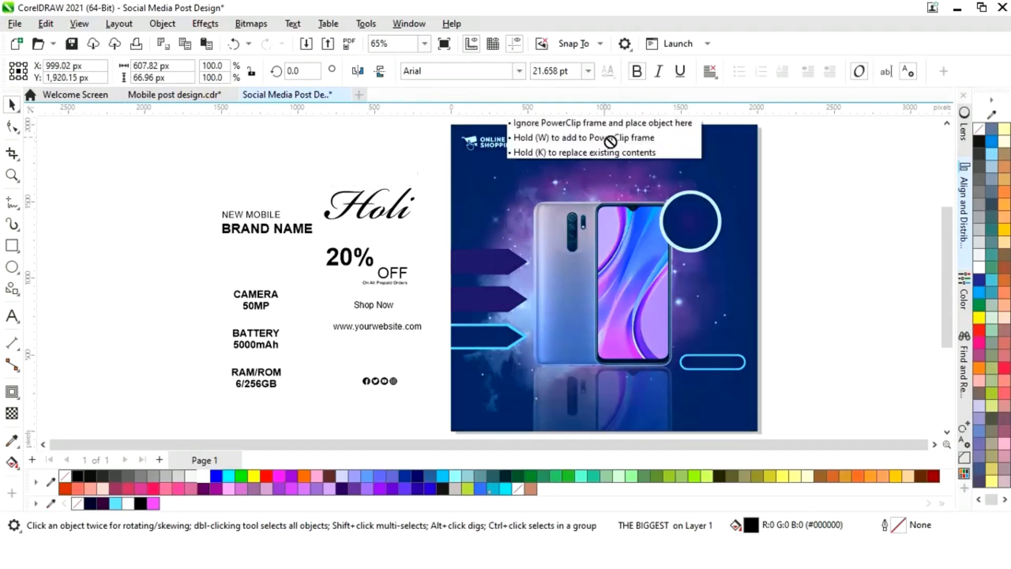
Fill the "THE BIGGEST" heading at the top of the design with white.
click(199, 478)
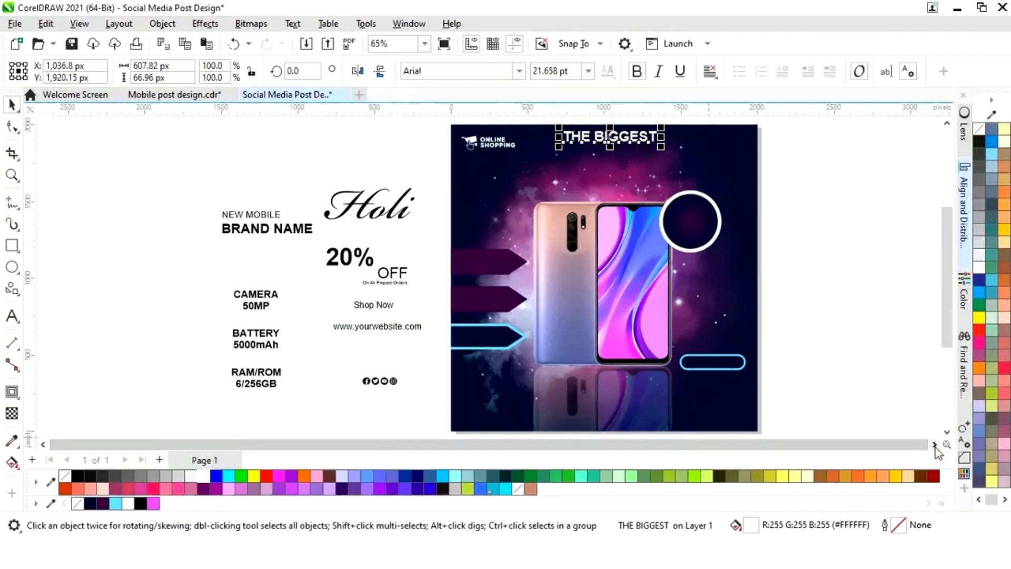
scroll(936, 450, right, 3)
click(830, 361)
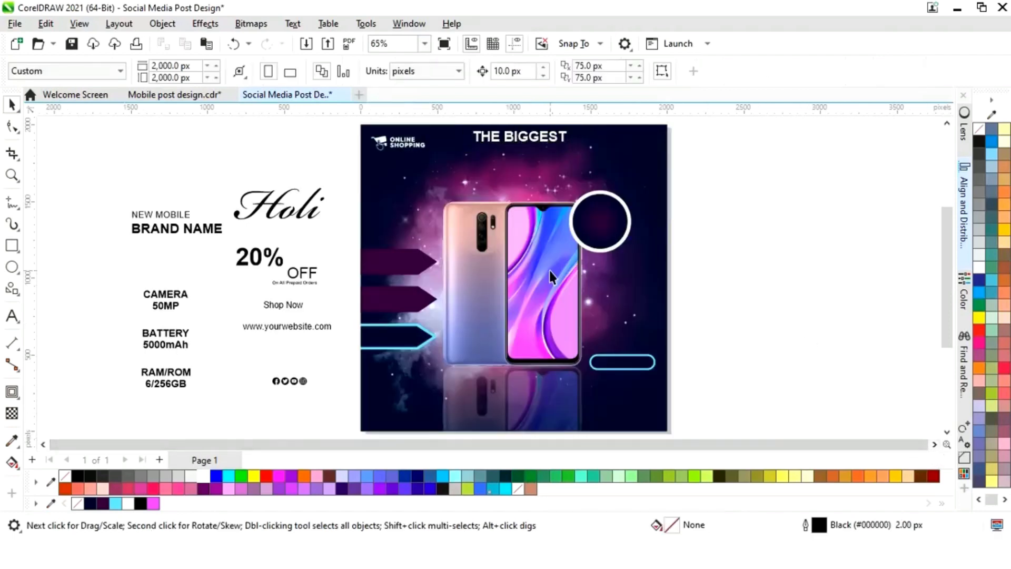
Place the script "Holi" text beneath "THE BIGGEST" and fill it with light blue R106 G231 B255 (#6AE7FF).
click(274, 213)
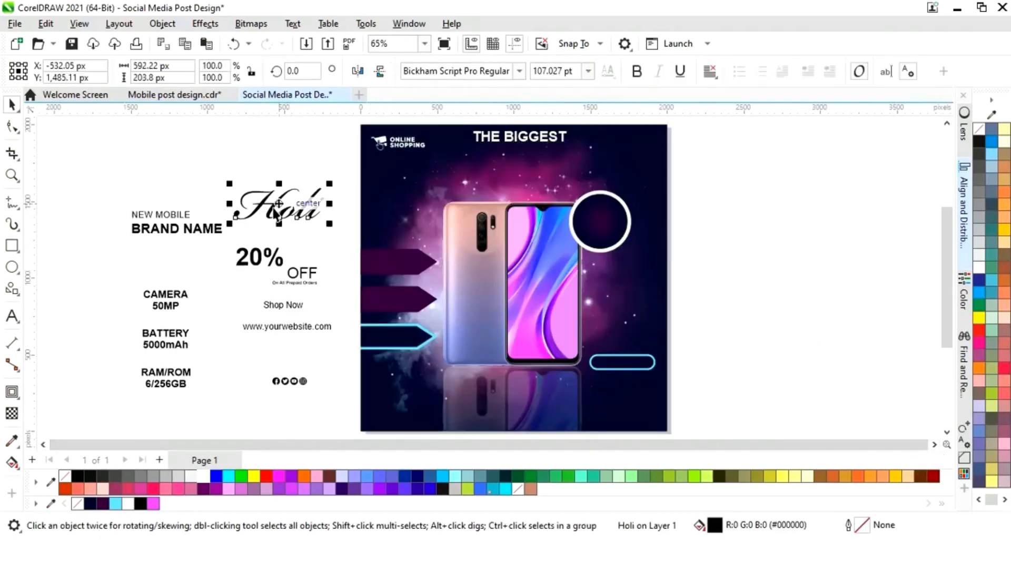
drag(276, 211, 515, 160)
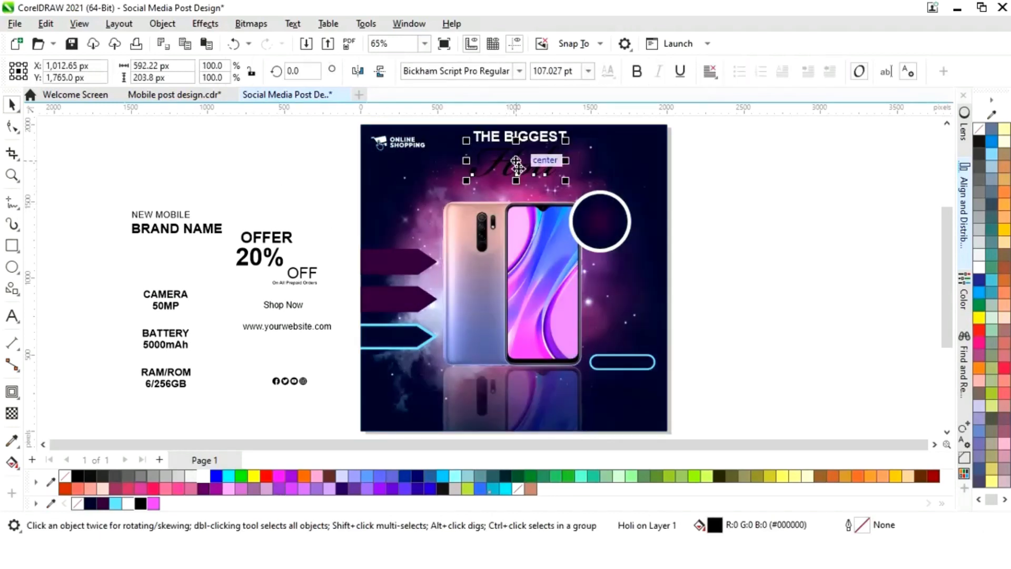
click(115, 502)
drag(517, 164, 514, 169)
drag(514, 168, 516, 169)
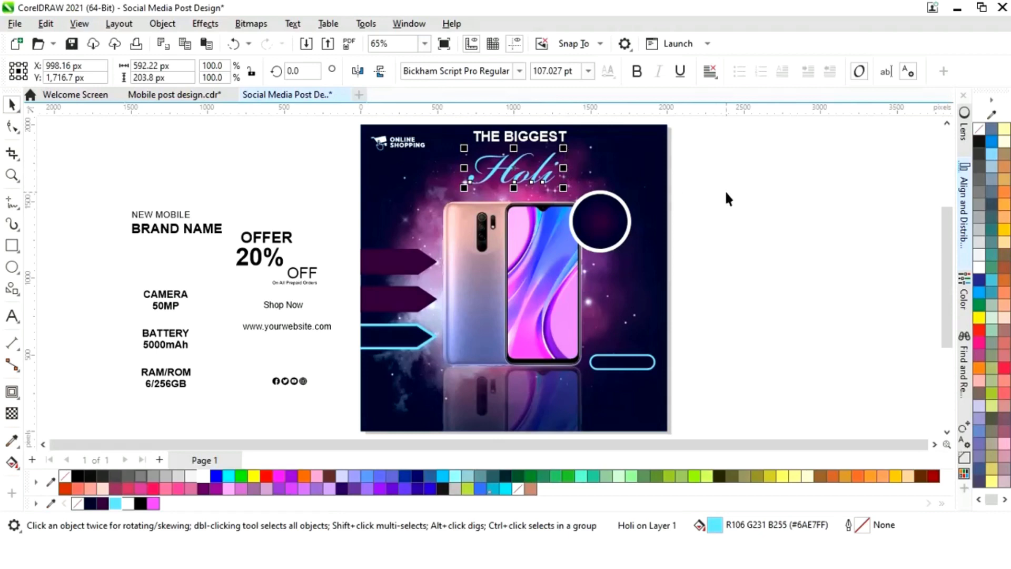
Place the "OFFER" text just below the end of "Holi", above the phone, and fill it with white.
click(309, 401)
drag(266, 236, 542, 194)
click(203, 476)
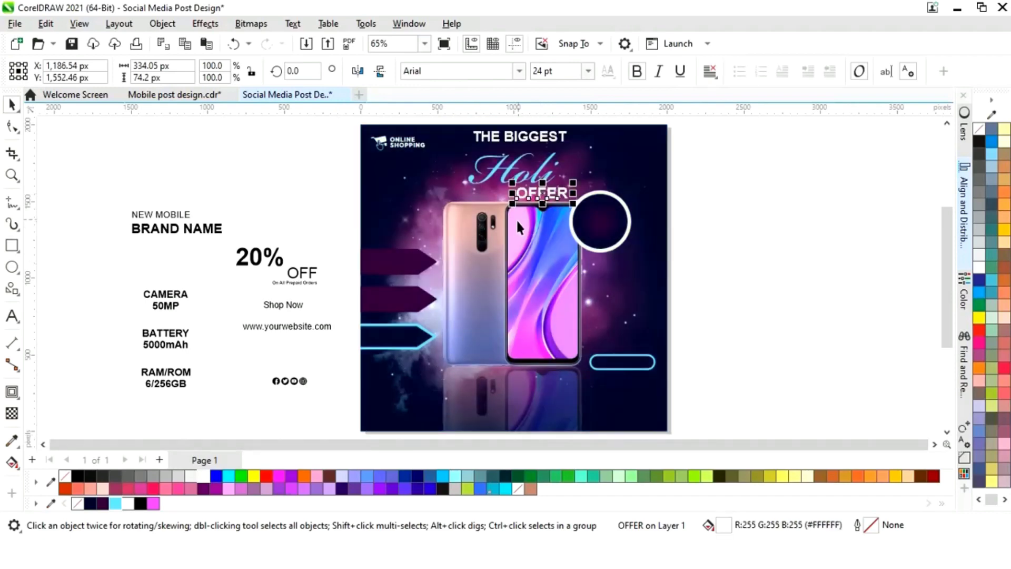
Shift "THE BIGGEST" slightly down and to the left, closer to the "Holi" text.
key(z)
drag(455, 122, 650, 233)
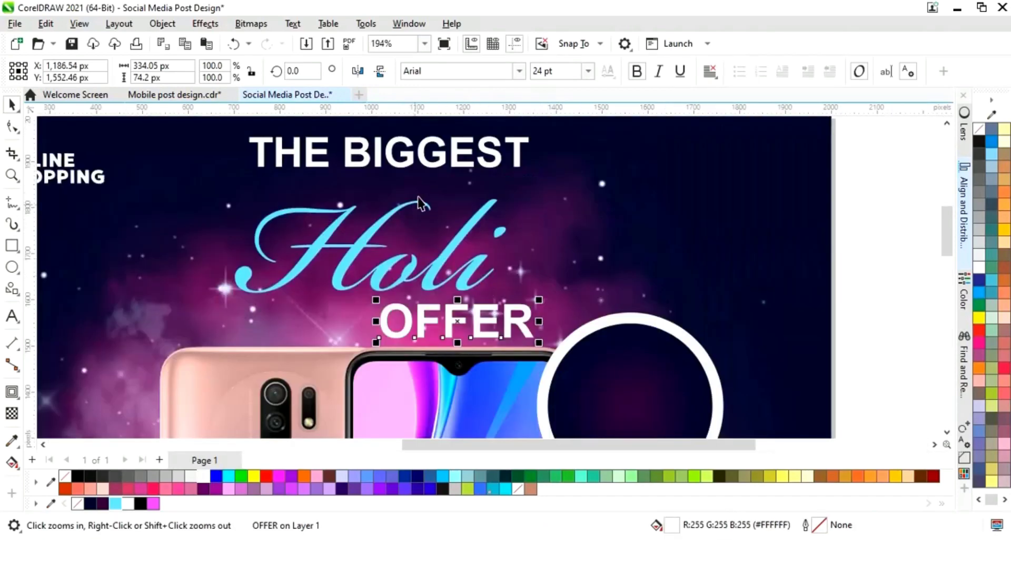
key(space)
drag(422, 163, 413, 170)
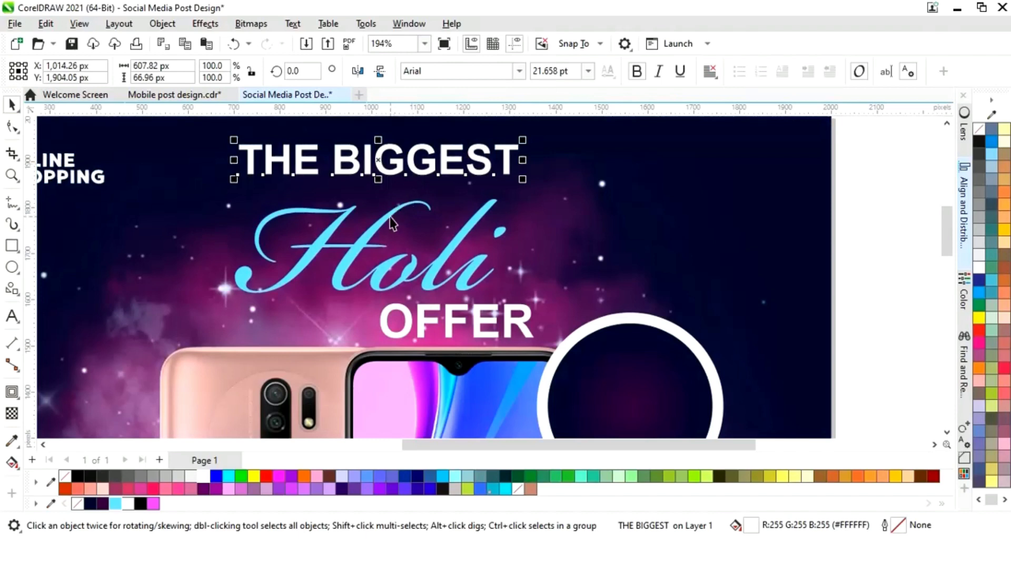
Scale down the script "Holi" text slightly and move "OFFER" up beside its end.
click(401, 208)
drag(511, 194, 499, 199)
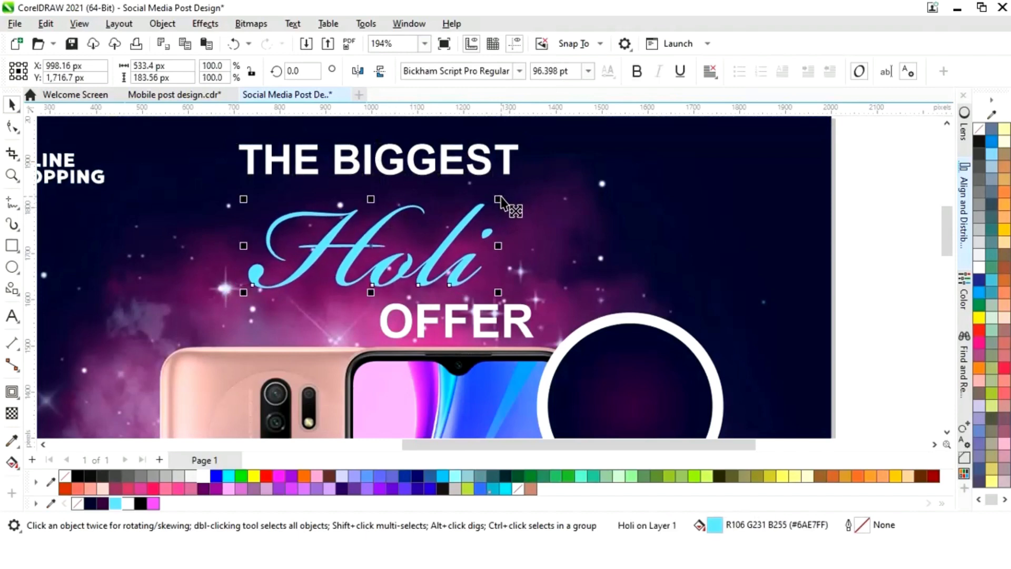
drag(461, 324, 579, 270)
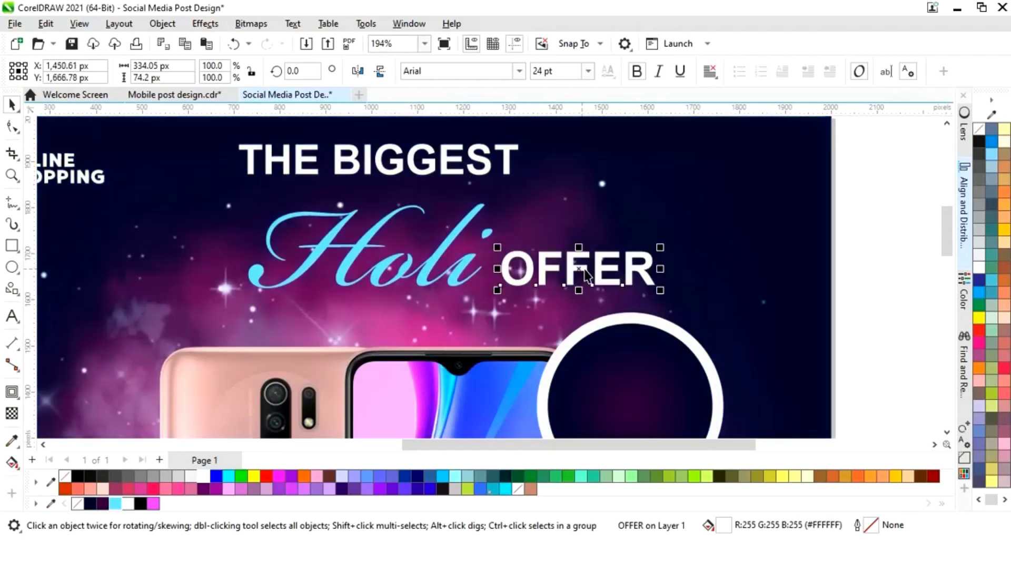
click(902, 244)
Apply a Block Shadow to the "Holi" text, extending a short distance to the lower right.
click(455, 273)
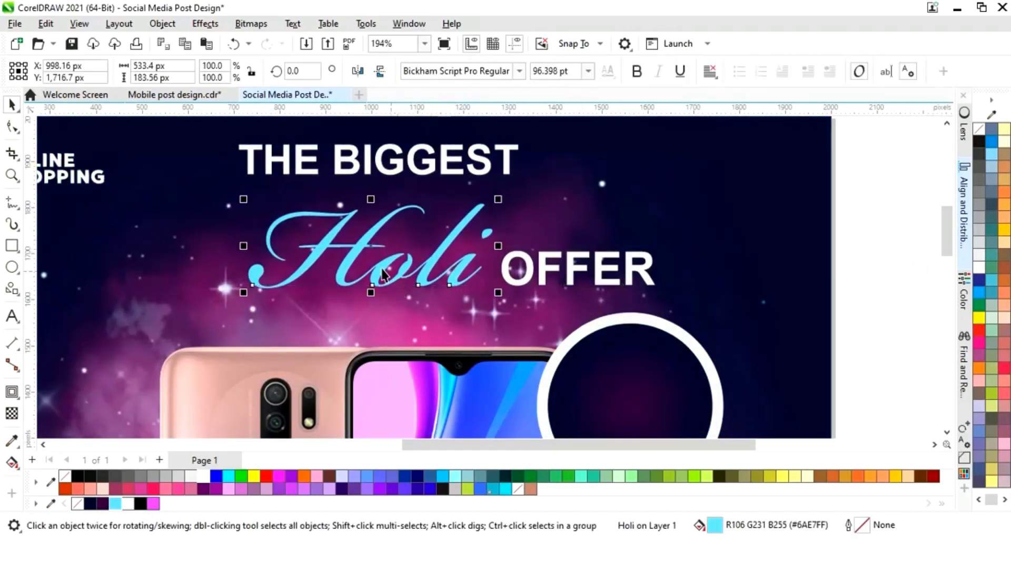
key(ctrl+z)
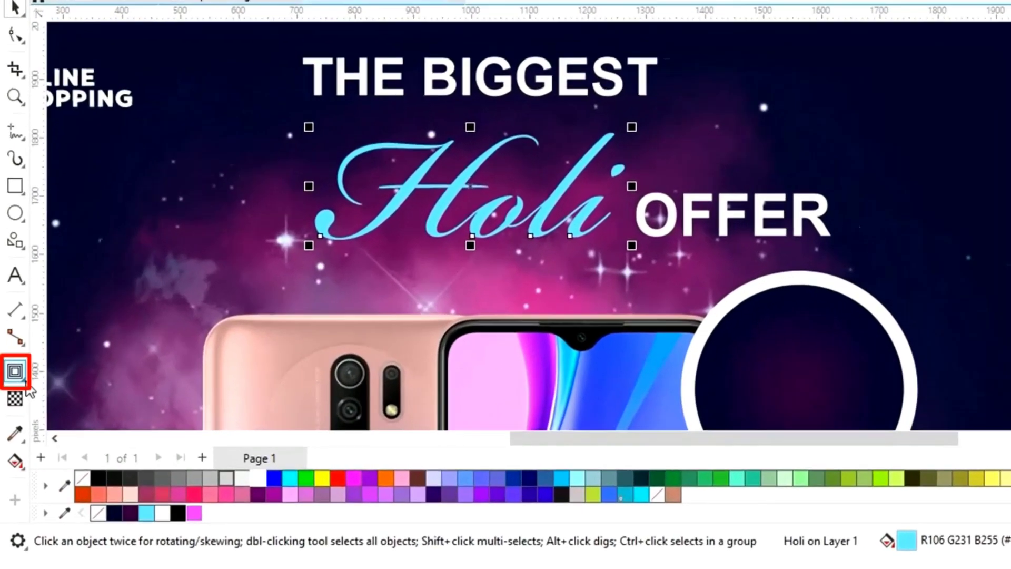
click(11, 391)
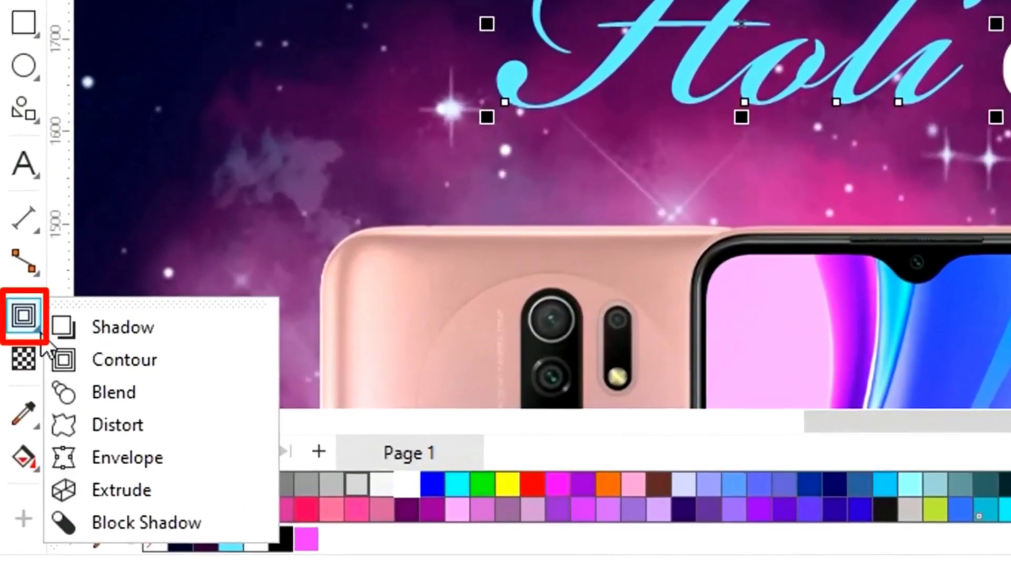
click(148, 528)
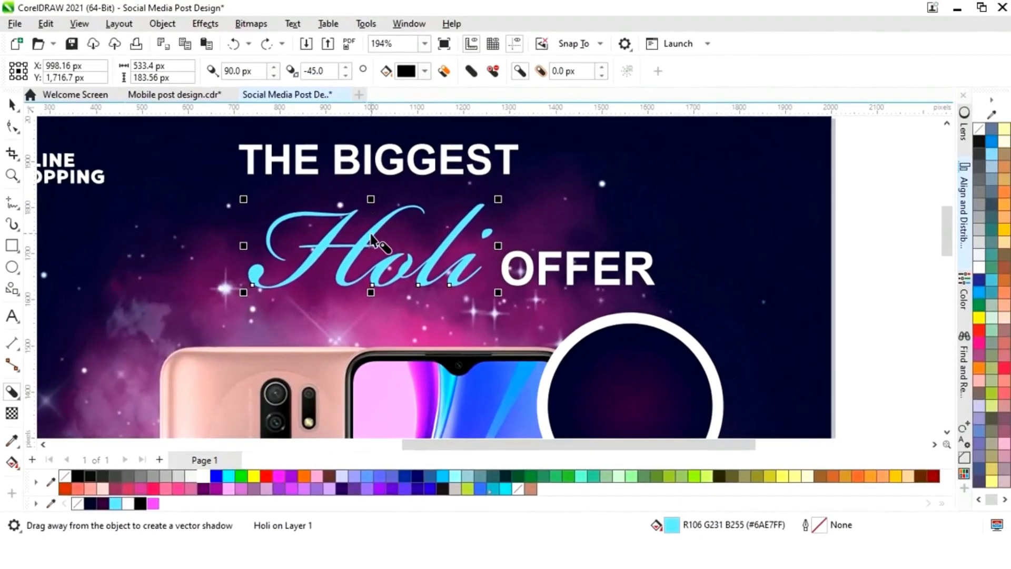
drag(371, 239, 411, 255)
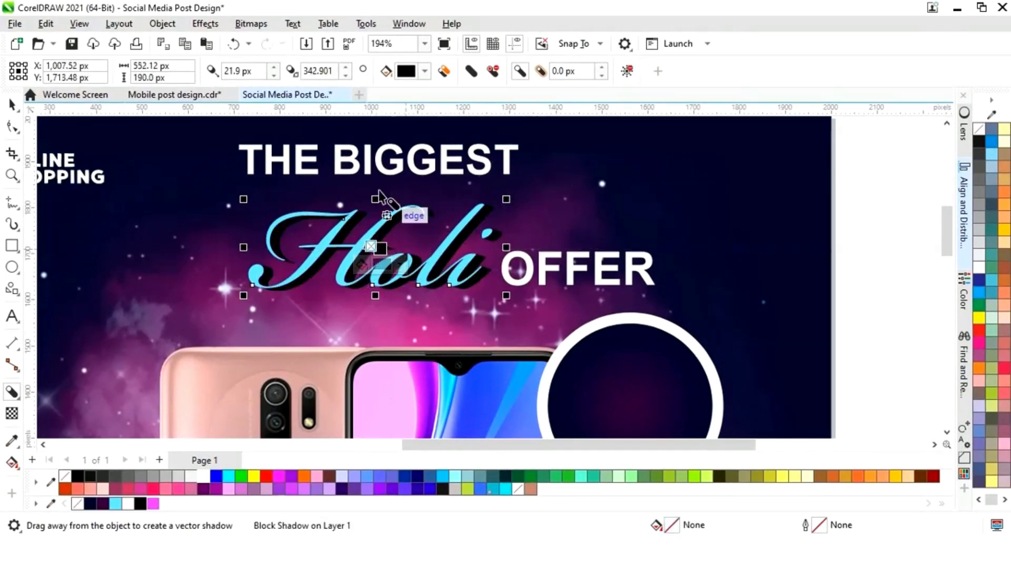
Color the "Holi" block shadow with the bright pink sampled from the document palette and slightly adjust its offset.
click(425, 74)
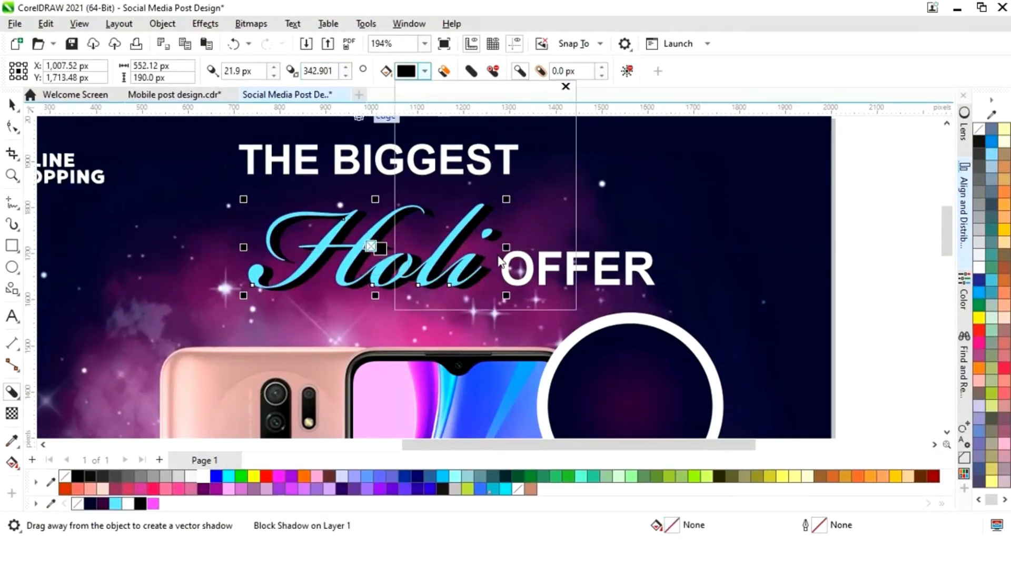
click(538, 289)
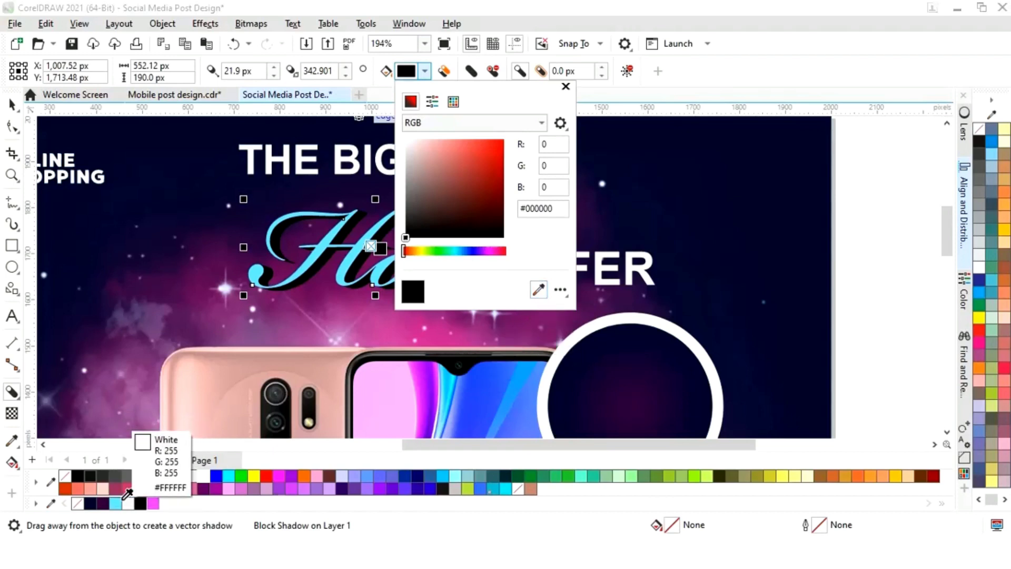
click(153, 503)
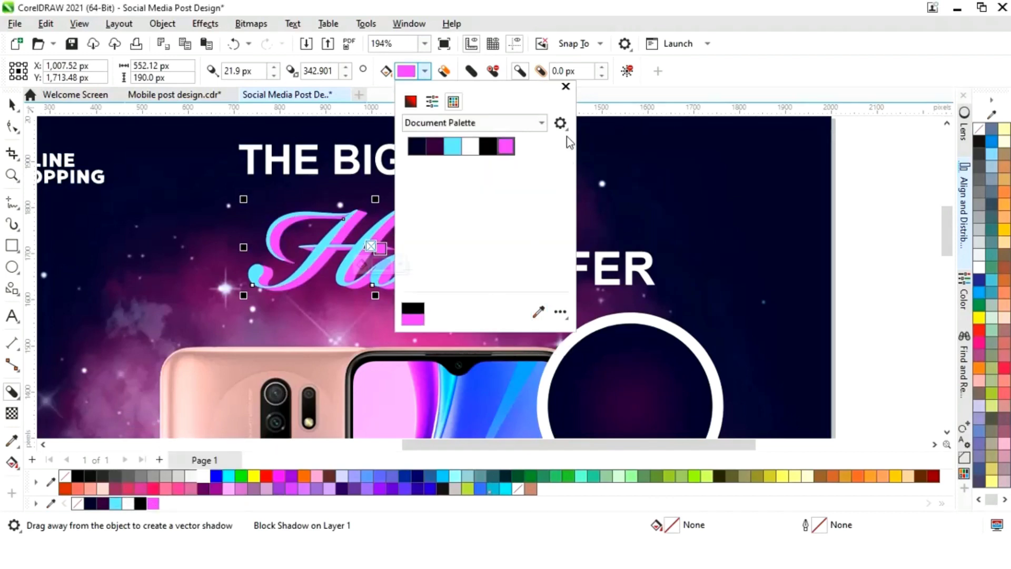
click(566, 88)
drag(373, 245, 375, 250)
click(12, 104)
click(853, 243)
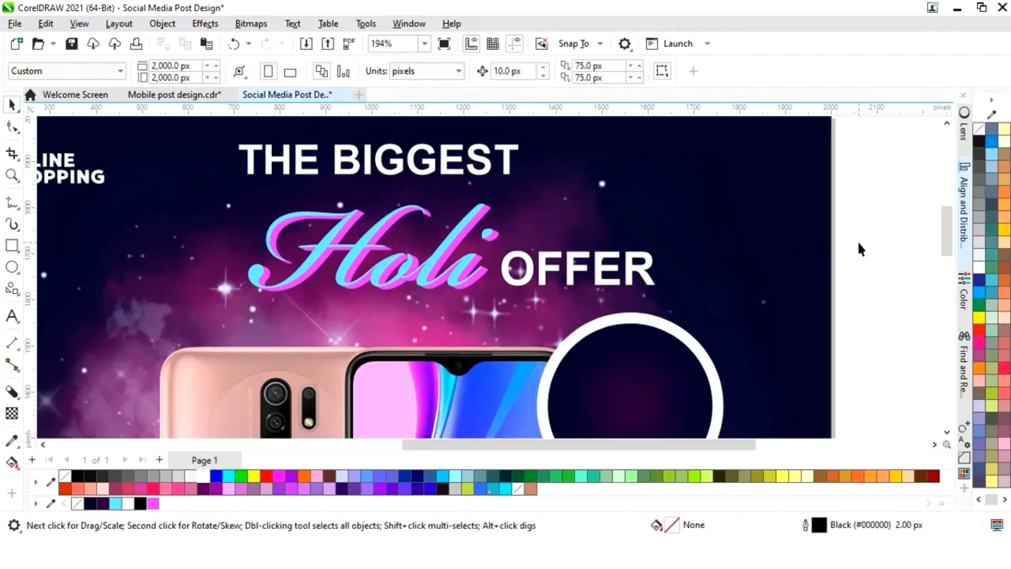
Move the "NEW MOBILE" and "BRAND NAME" texts onto the design, beneath the Online Shopping logo.
key(F4)
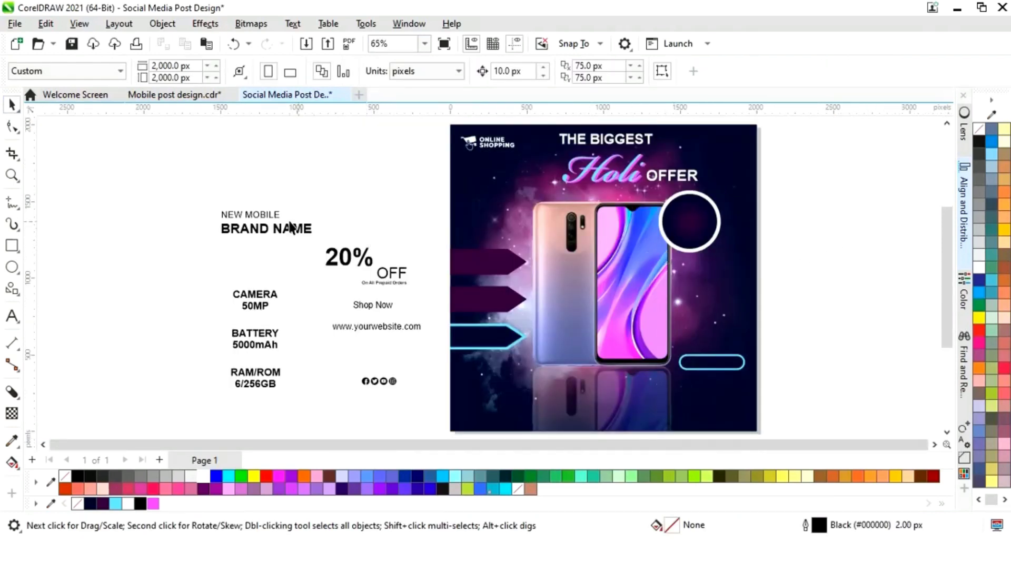
drag(208, 248, 498, 190)
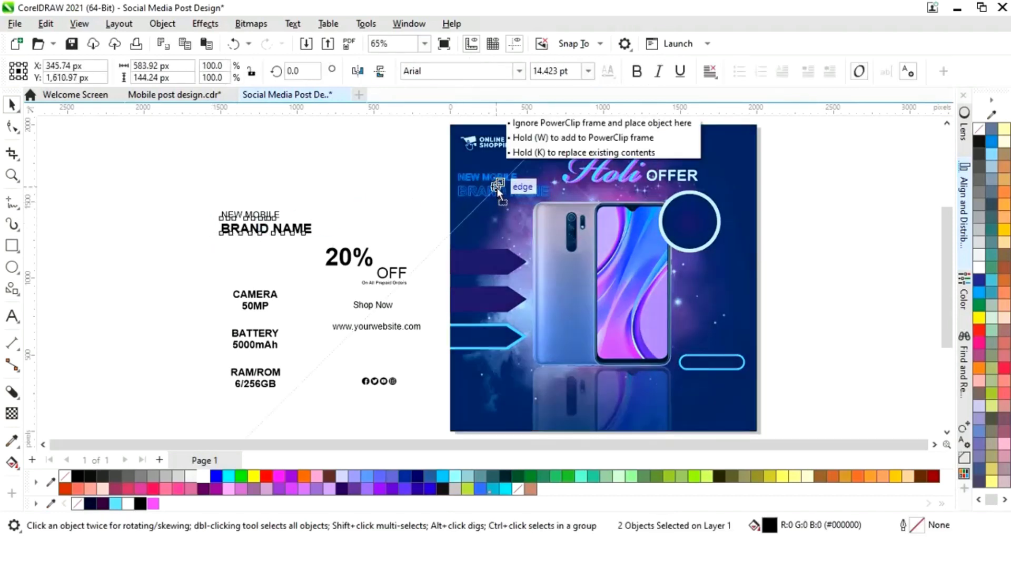
drag(497, 190, 497, 191)
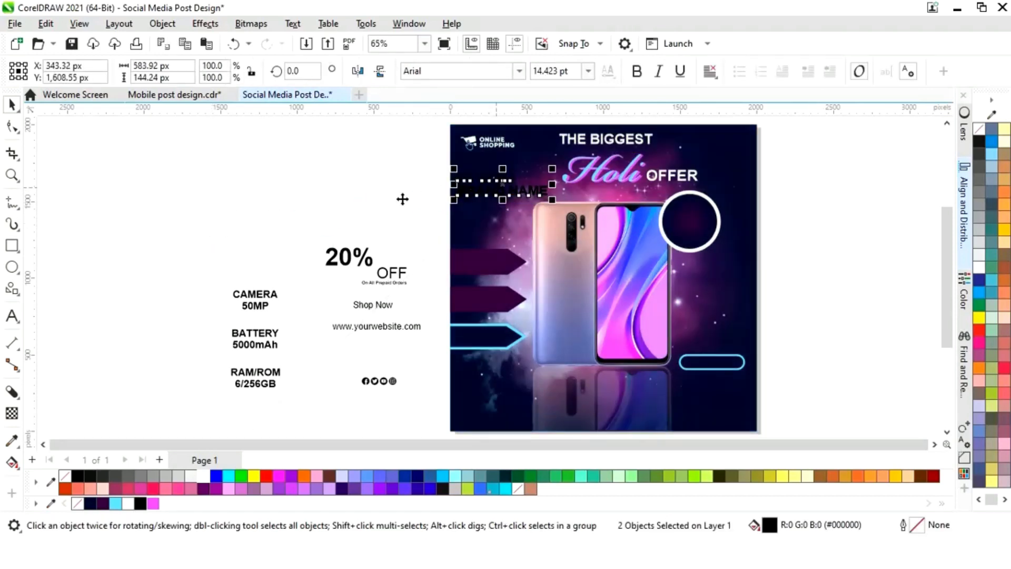
click(419, 200)
Fill "BRAND NAME" with the document's light blue and "NEW MOBILE" with white.
click(479, 190)
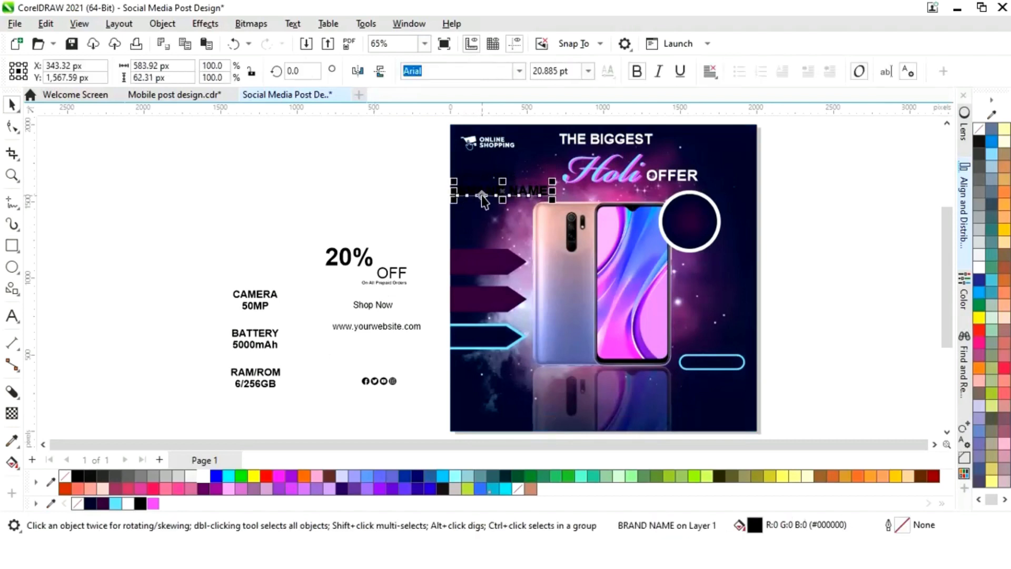
click(116, 503)
click(438, 198)
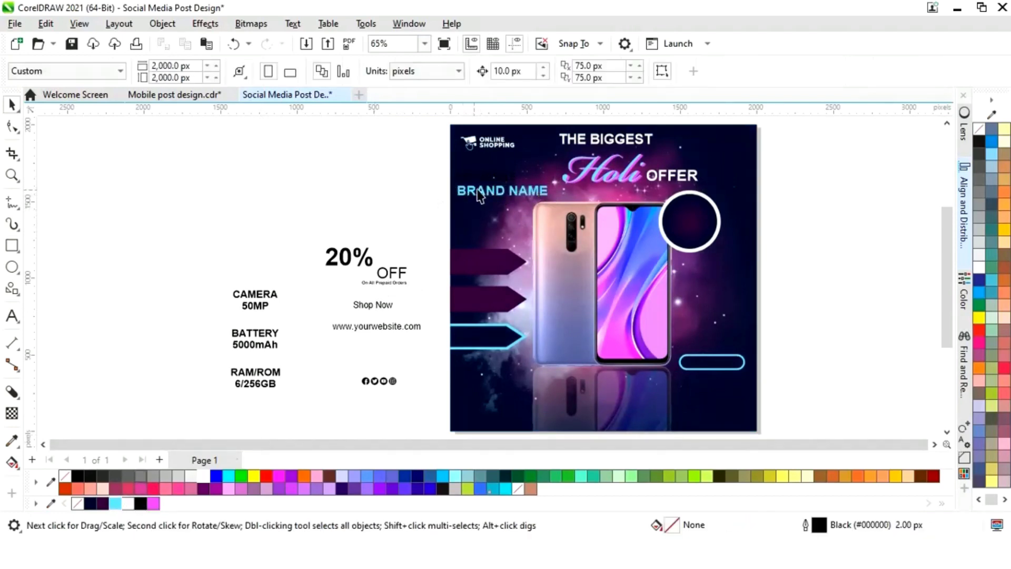
click(494, 181)
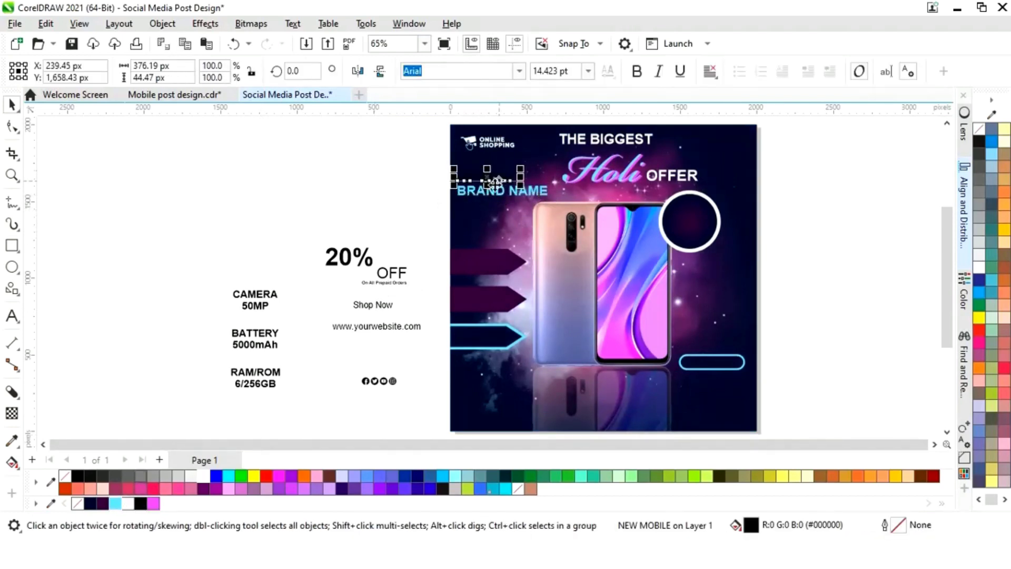
click(203, 475)
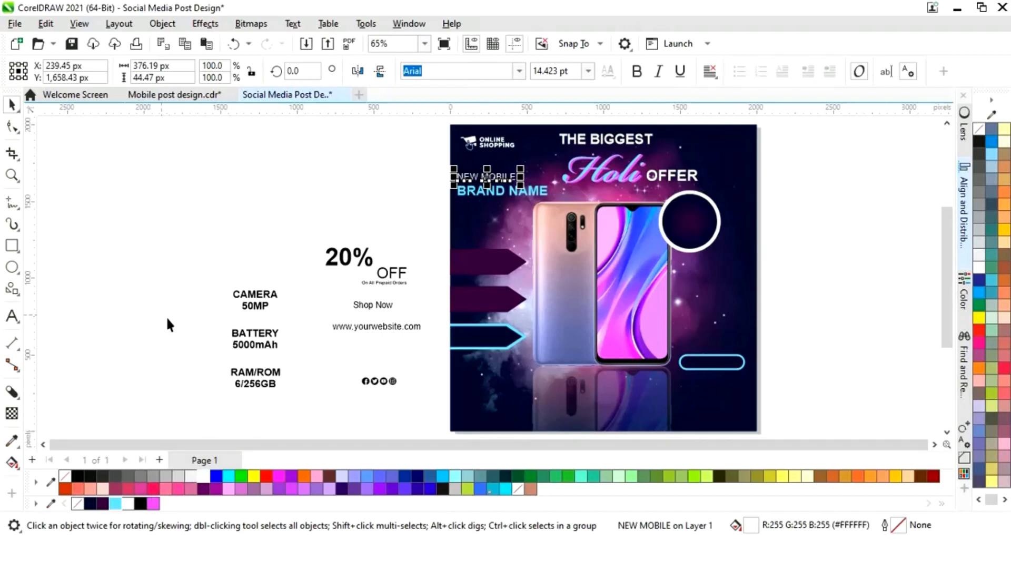
click(210, 287)
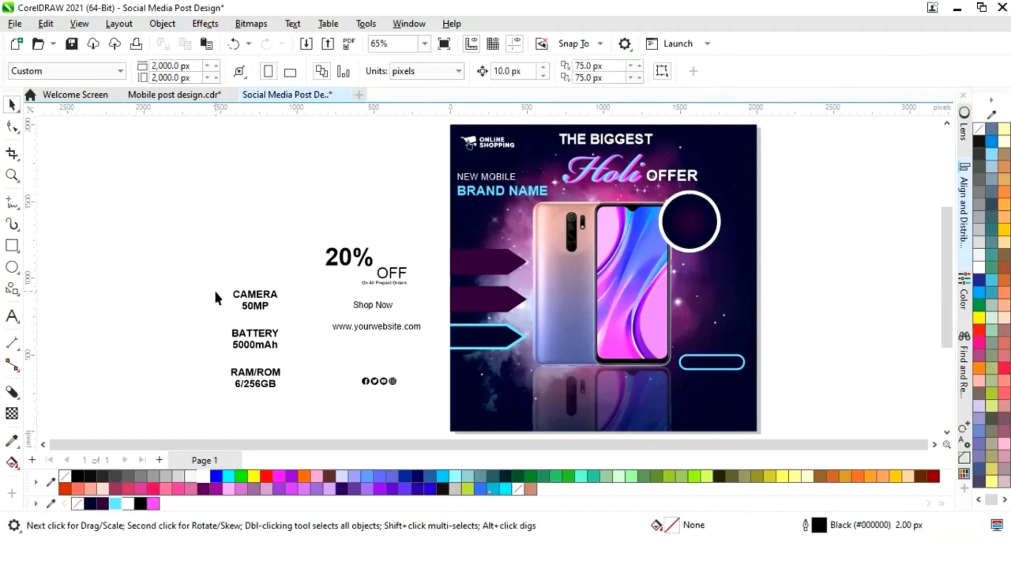
Place the "20%" text inside the circular badge and fill it with white.
click(347, 260)
drag(343, 258, 686, 218)
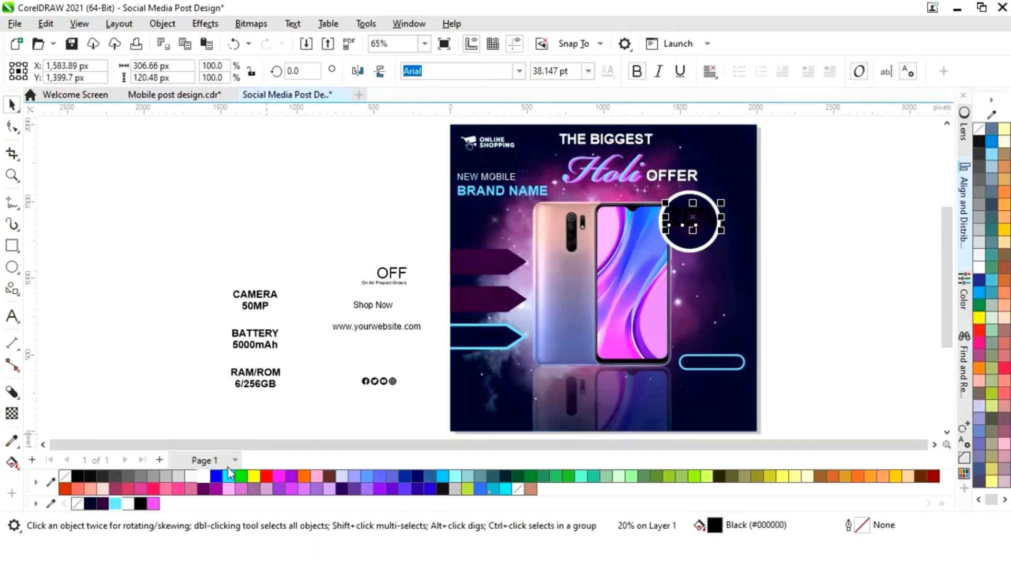
click(206, 476)
Place "OFF" and "On All Prepaid Orders" beneath "20%" in the circular badge and fill both with white.
click(389, 282)
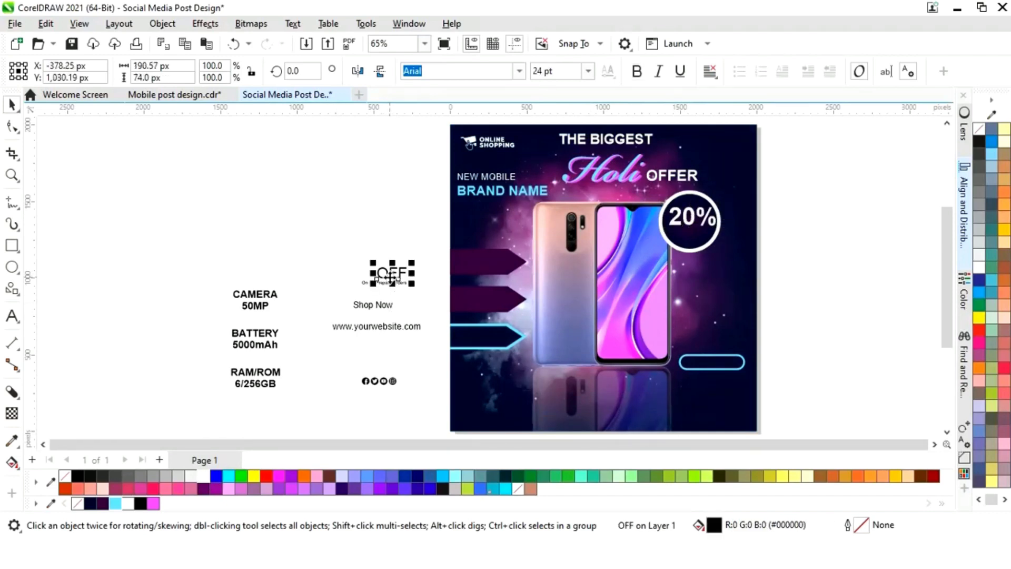
shift+click(383, 282)
drag(383, 283, 693, 236)
key(z)
drag(644, 175, 743, 263)
click(203, 476)
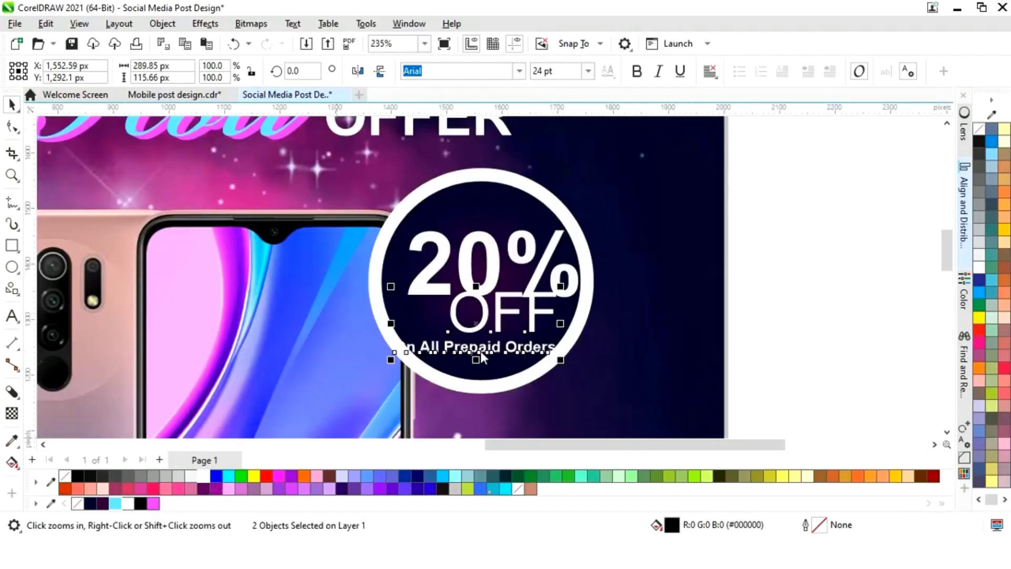
Scale down the badge's text lines to fit inside the circle and center "20%" horizontally in it.
drag(567, 288, 564, 309)
click(763, 271)
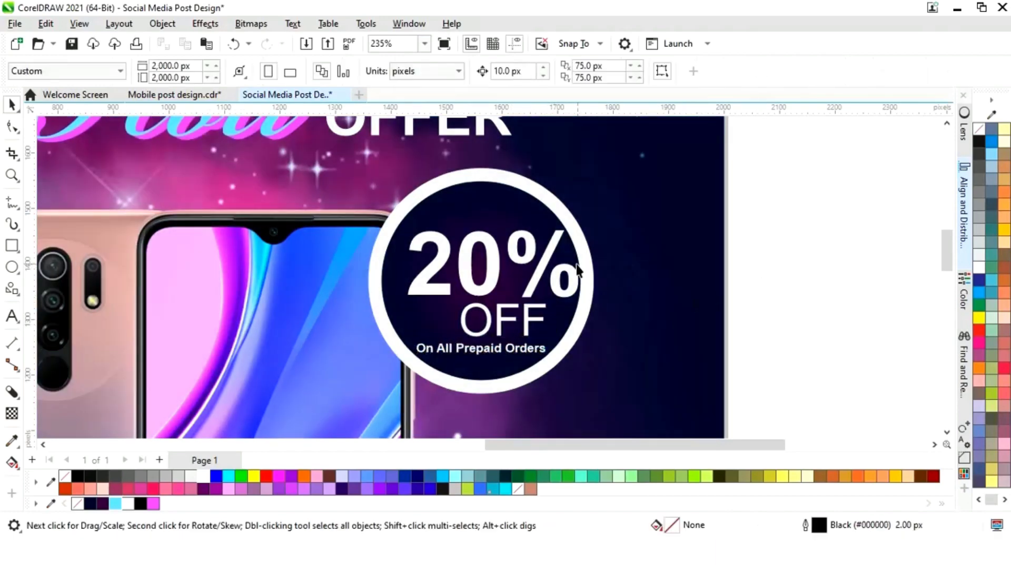
click(562, 269)
drag(589, 226, 574, 227)
drag(492, 266, 482, 263)
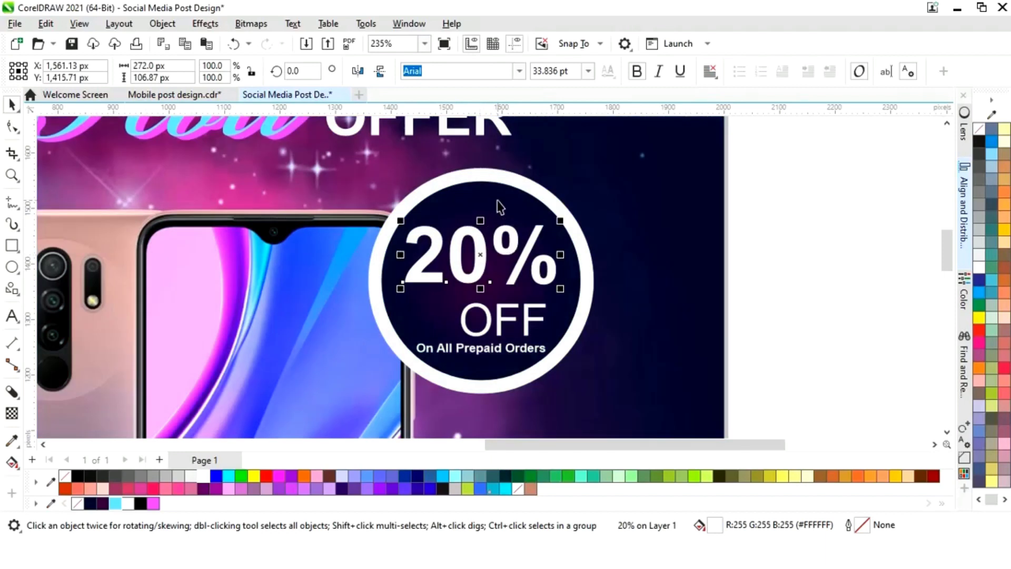
shift+click(499, 199)
click(776, 221)
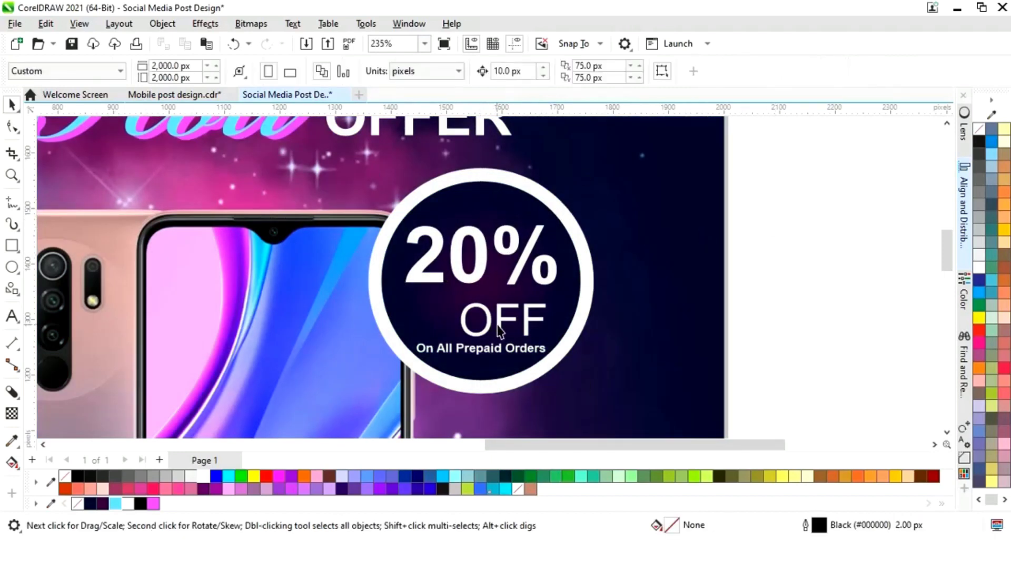
Align "OFF" to the right edge of "20%" in the badge and nudge it up closer.
click(501, 331)
shift+click(553, 277)
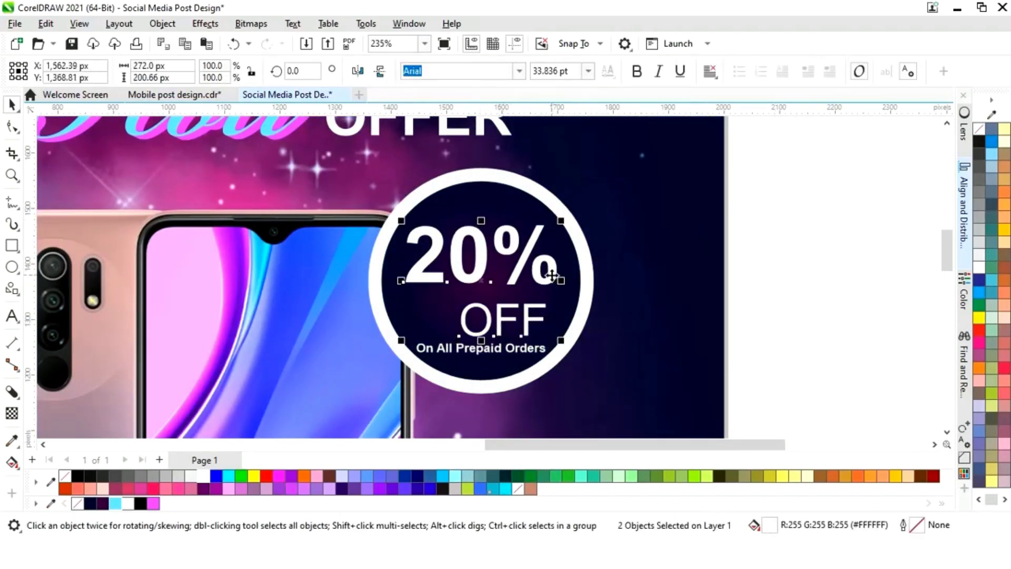
click(690, 285)
click(539, 316)
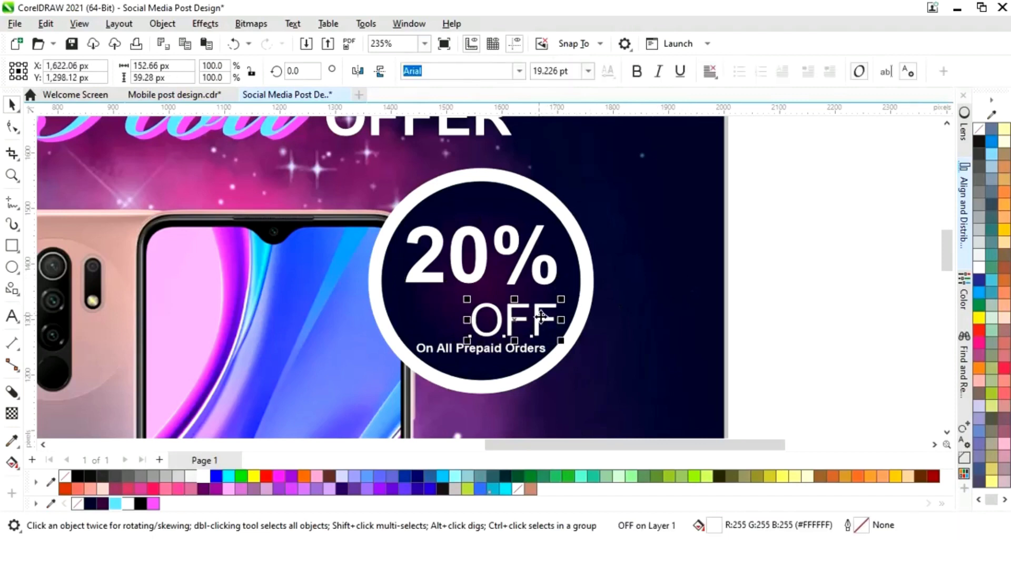
key(Up)
click(809, 315)
Nudge "On All Prepaid Orders" up beneath "OFF" and enlarge it slightly to about the width of "20%".
click(514, 352)
key(Up)
key(Up)
drag(549, 348, 576, 339)
click(808, 299)
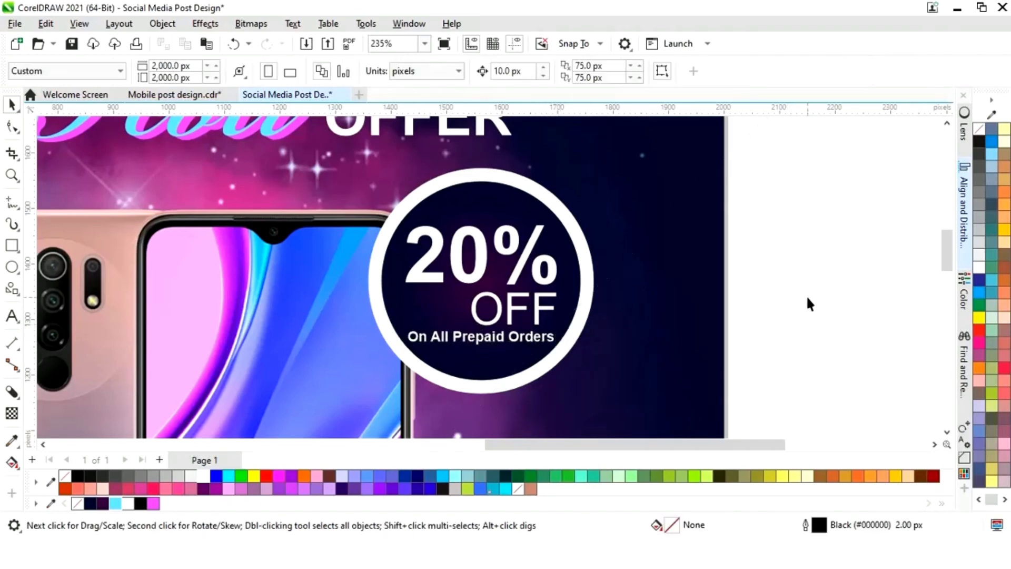
Place the "CAMERA 50MP" text on the top arrow label and fill it with white.
key(F4)
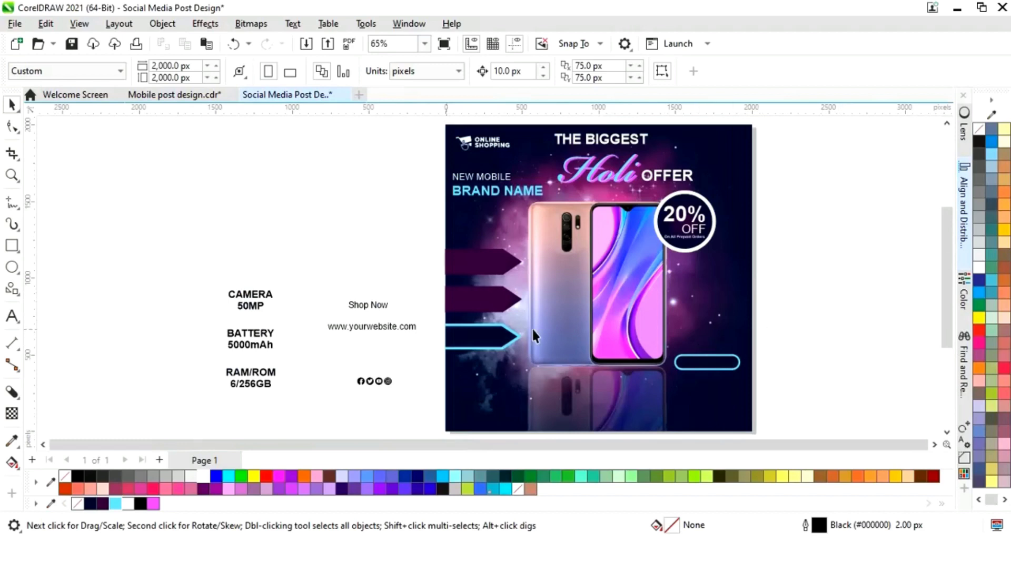
click(251, 306)
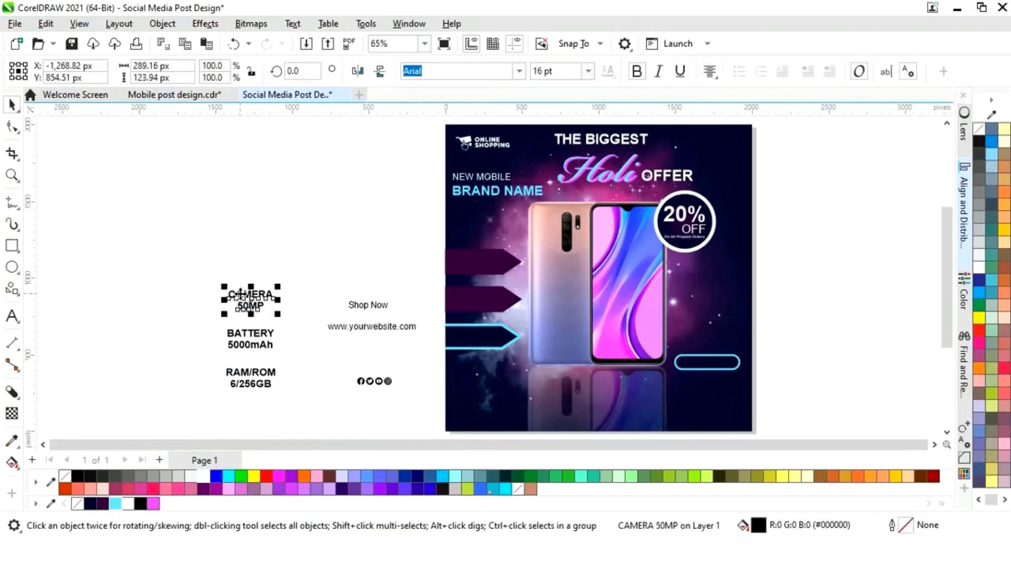
drag(251, 304, 478, 262)
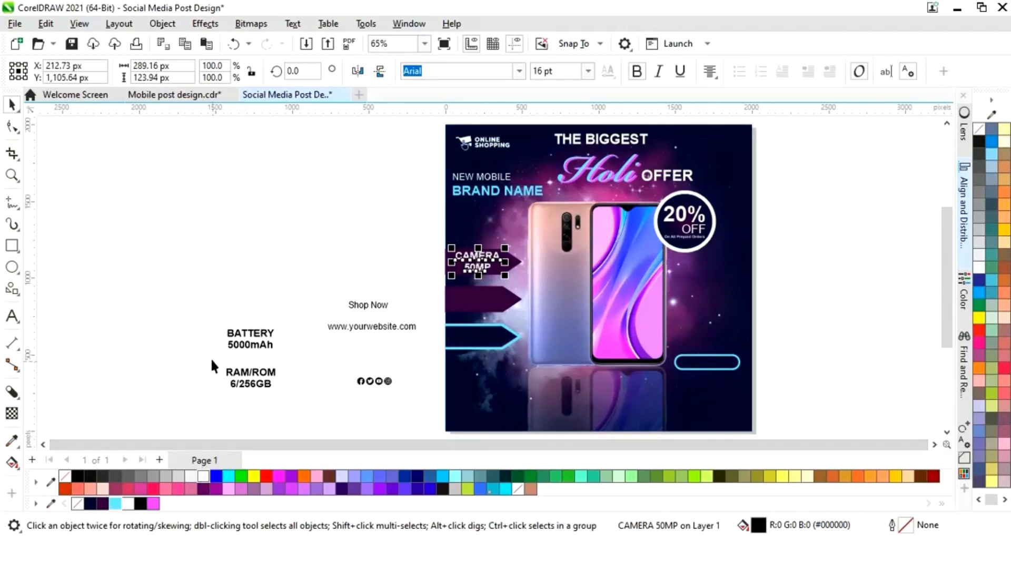
Place the "BATTERY 5000mAh" text on the middle arrow label and fill it with white.
click(250, 339)
drag(251, 340, 481, 301)
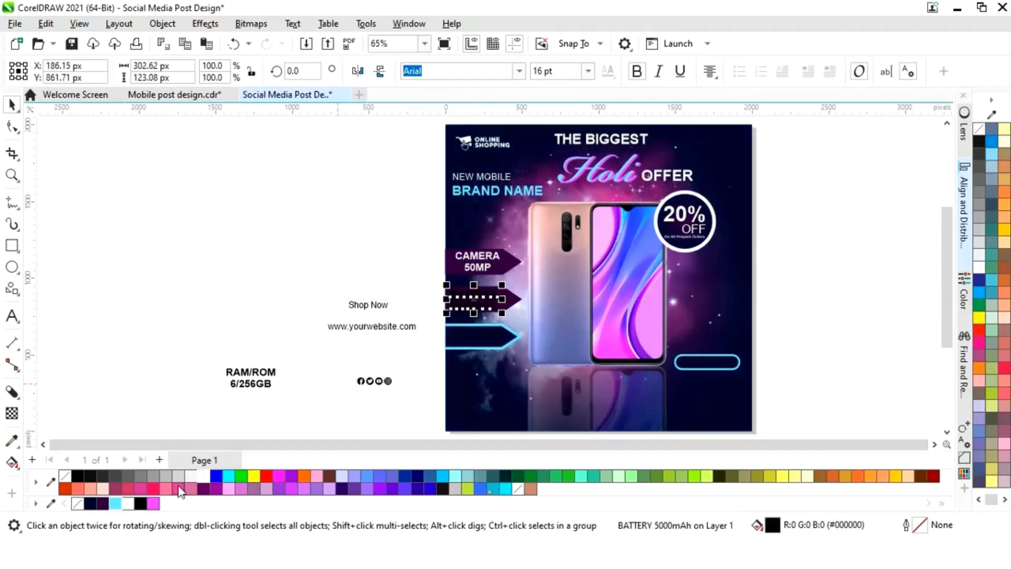
click(203, 478)
click(174, 356)
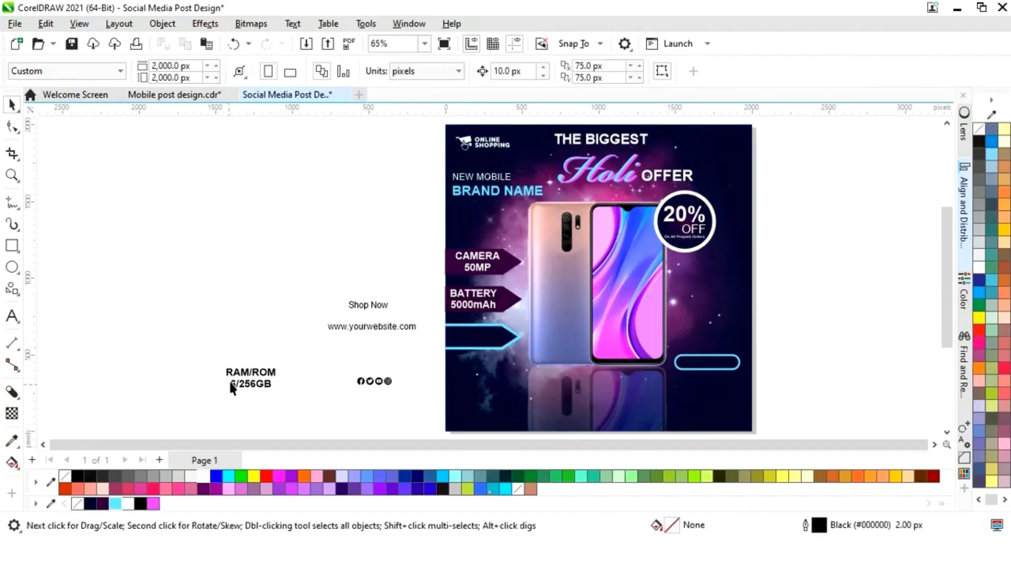
Place the "RAM/ROM 6/256GB" text on the bottom, blue-outlined arrow label and fill it with white.
click(261, 394)
drag(261, 393, 479, 339)
click(204, 477)
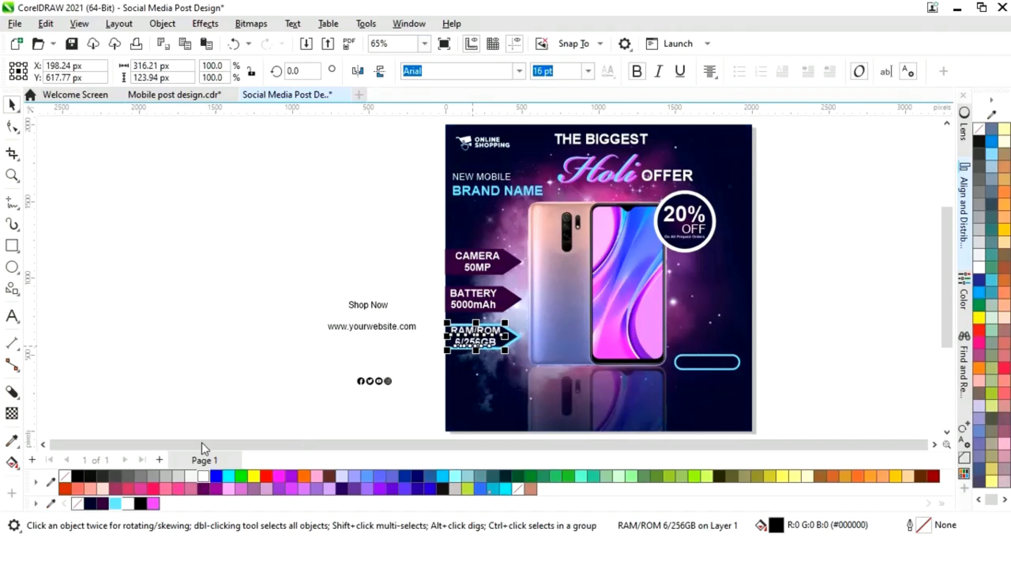
click(330, 379)
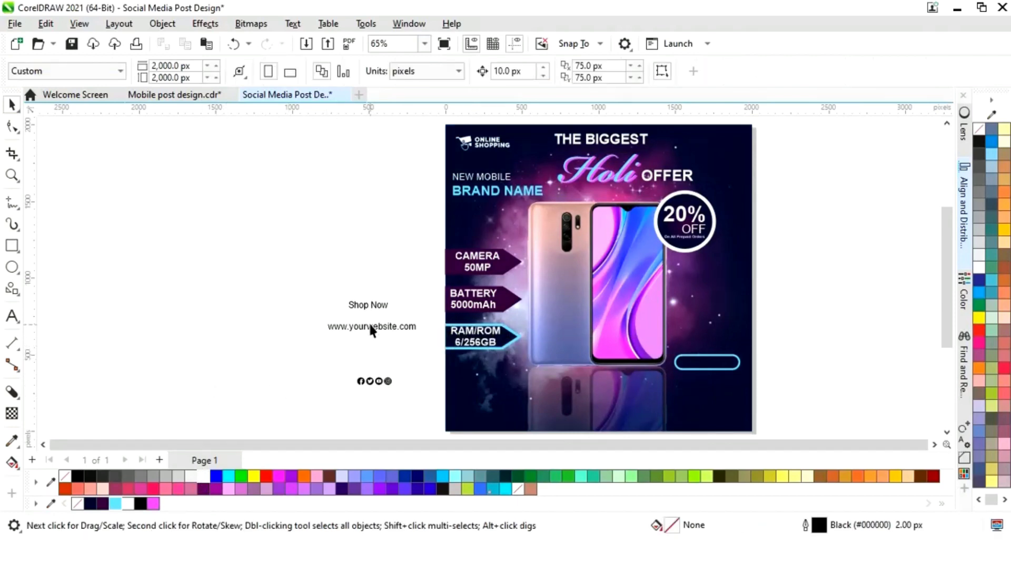
Place the "Shop Now" text inside the blue-outlined pill button and fill it with white.
click(368, 304)
drag(368, 304, 707, 365)
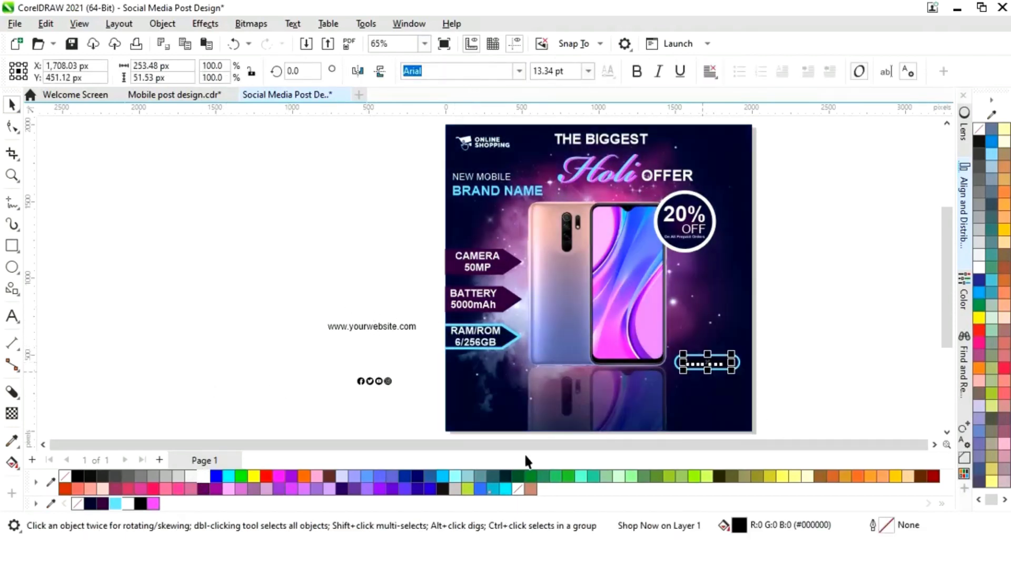
click(342, 344)
click(370, 327)
drag(370, 326, 500, 416)
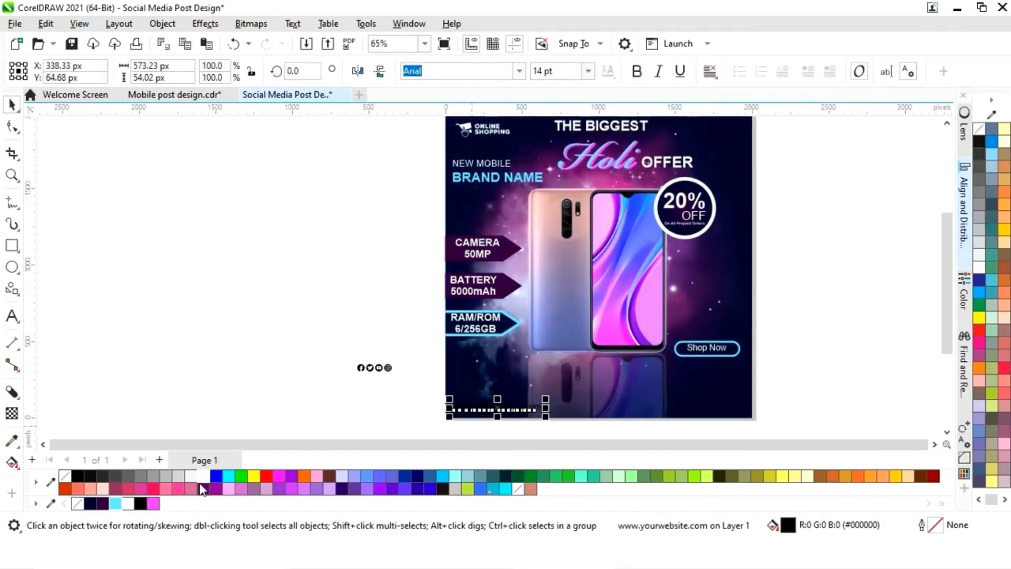
click(294, 382)
Place the group of social media icons in the lower-right corner of the post and fill it with white.
click(375, 368)
drag(374, 370, 725, 406)
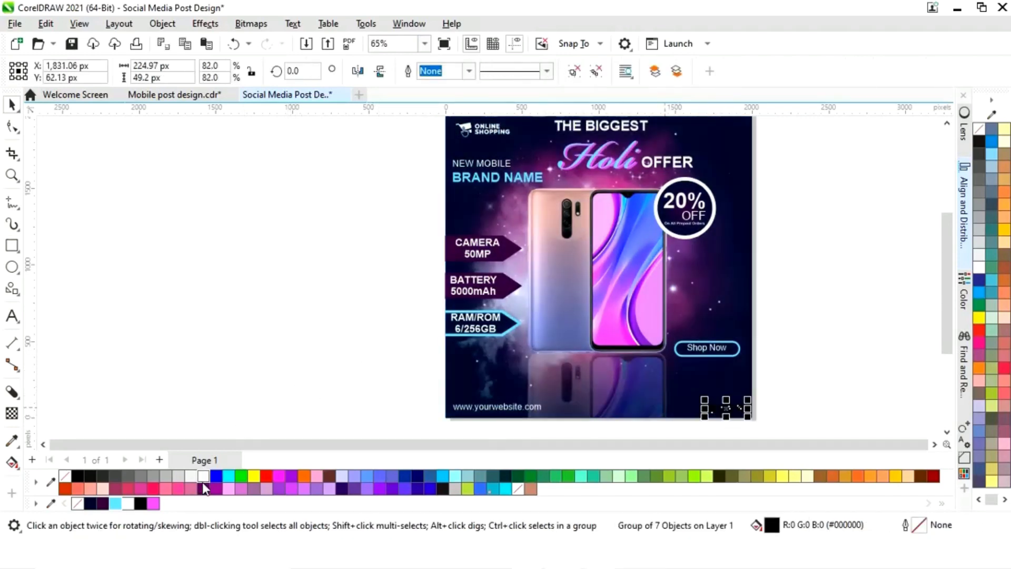
click(302, 395)
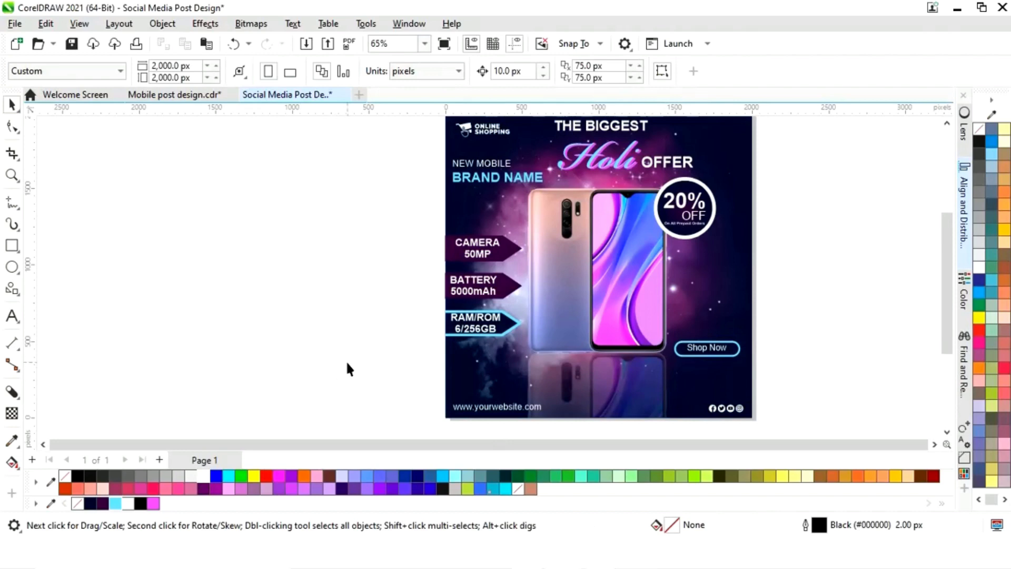
Set the font size of the RAM/ROM, BATTERY and CAMERA label texts to 14 pt.
key(z)
drag(432, 230, 551, 351)
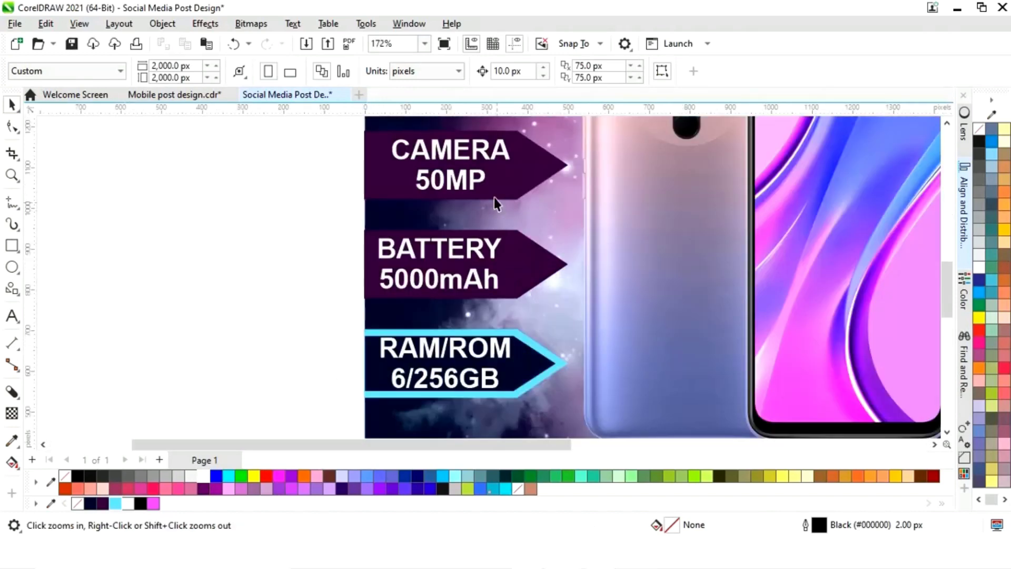
click(465, 356)
click(588, 71)
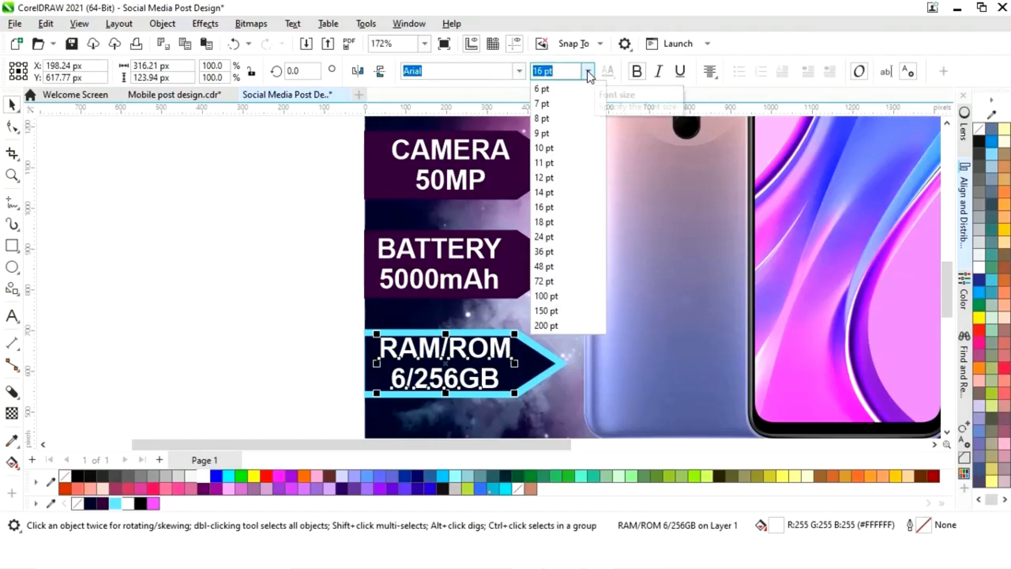
click(547, 191)
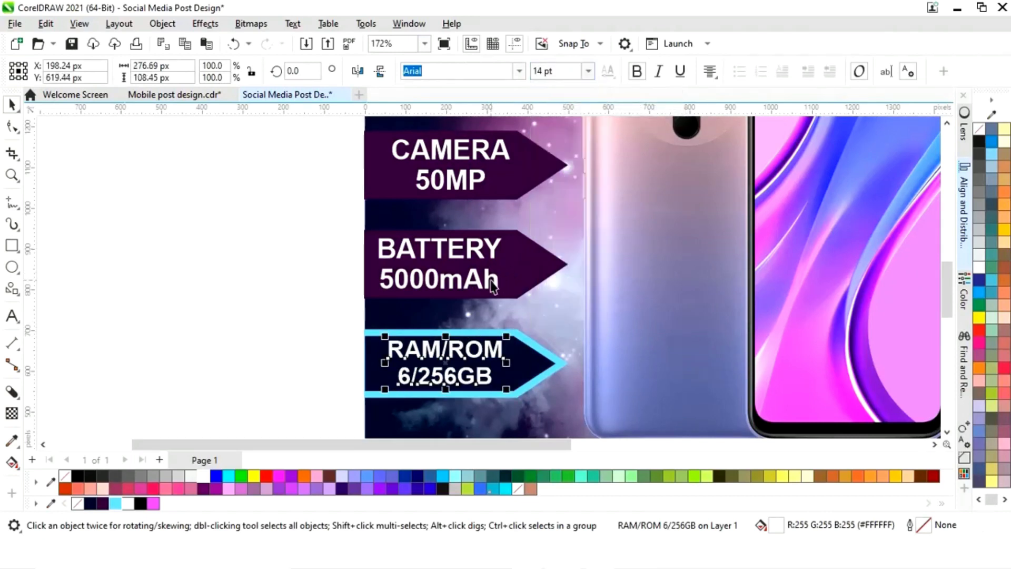
shift+click(491, 285)
shift+click(483, 178)
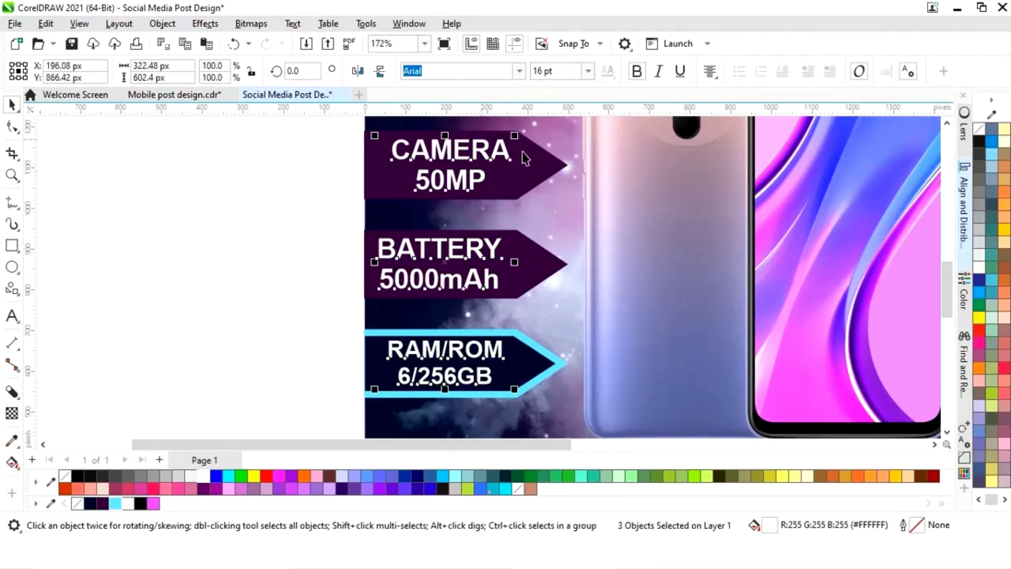
click(587, 70)
click(547, 191)
click(298, 246)
Centre the "CAMERA 50MP" and "BATTERY 5000mAh" texts on their respective arrow labels.
click(465, 177)
shift+click(540, 172)
key(c)
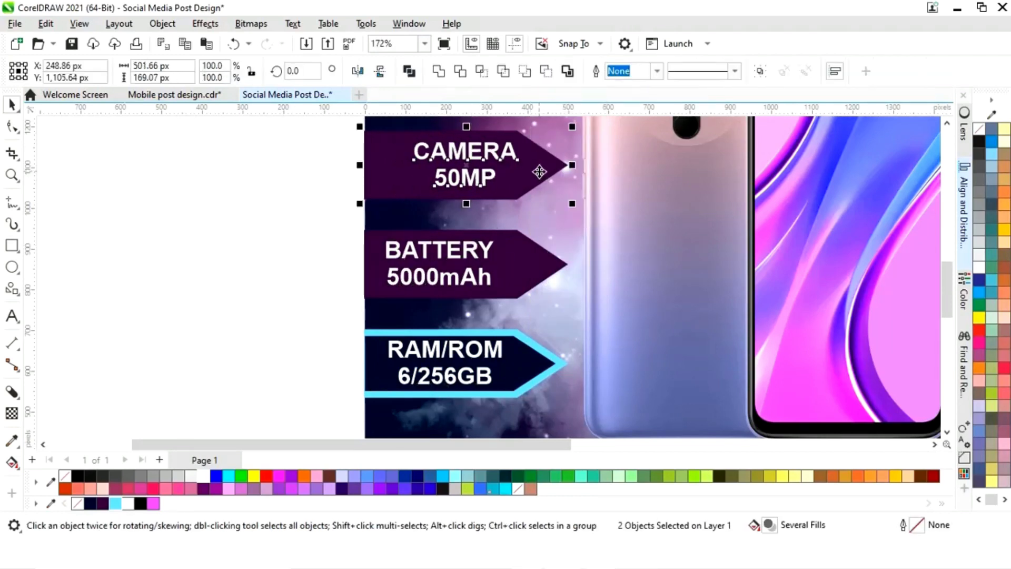
click(297, 288)
click(442, 279)
shift+click(533, 269)
key(c)
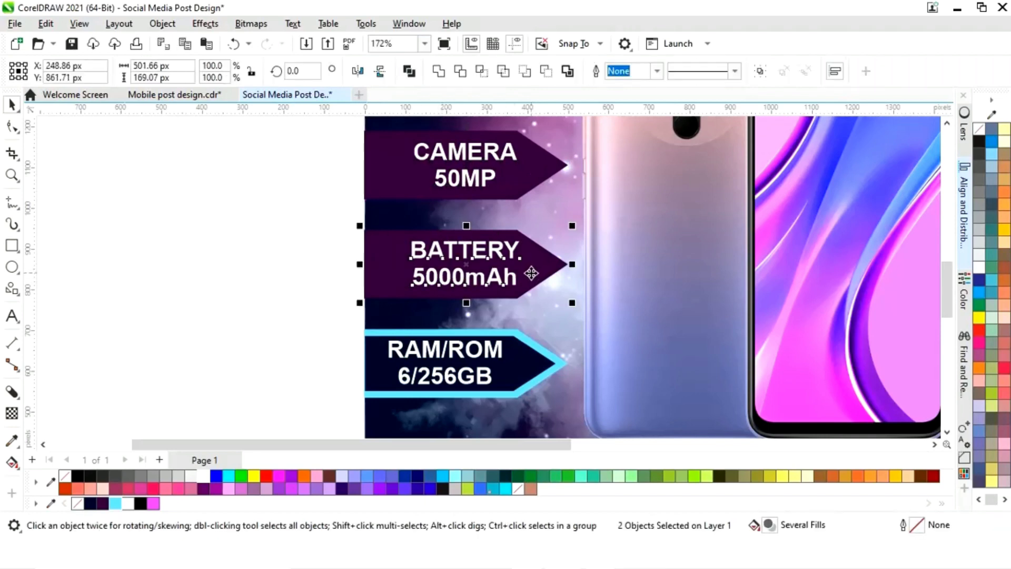
Centre the "RAM/ROM 6/256GB" text on the blue-outlined arrow label.
click(331, 392)
click(444, 380)
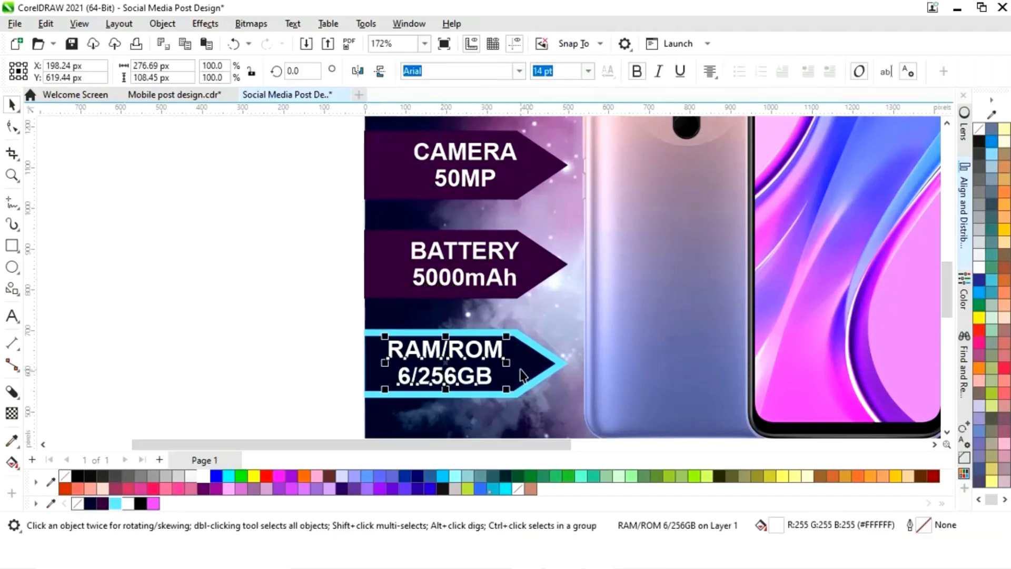
shift+click(520, 368)
click(282, 388)
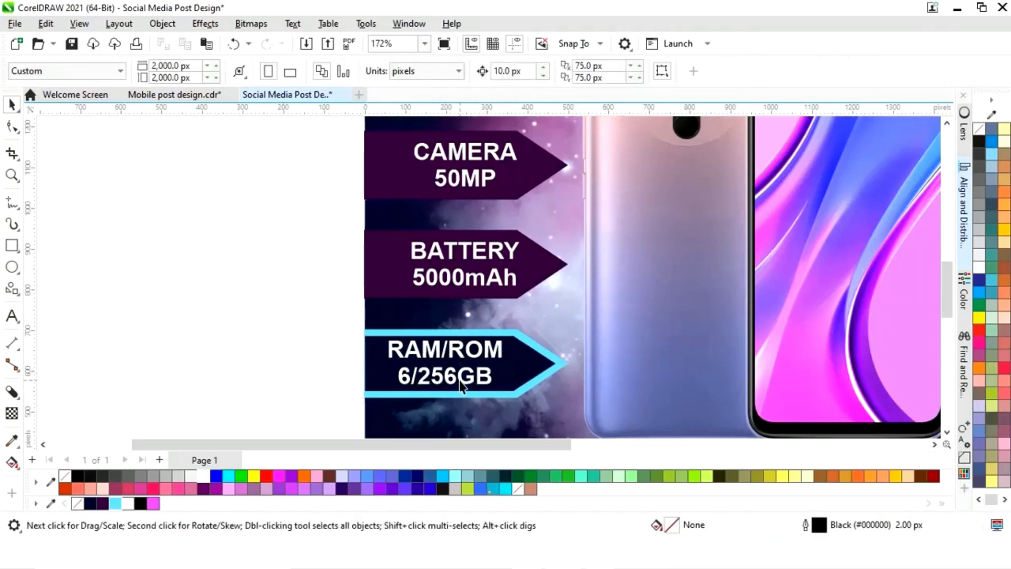
click(464, 384)
shift+click(548, 370)
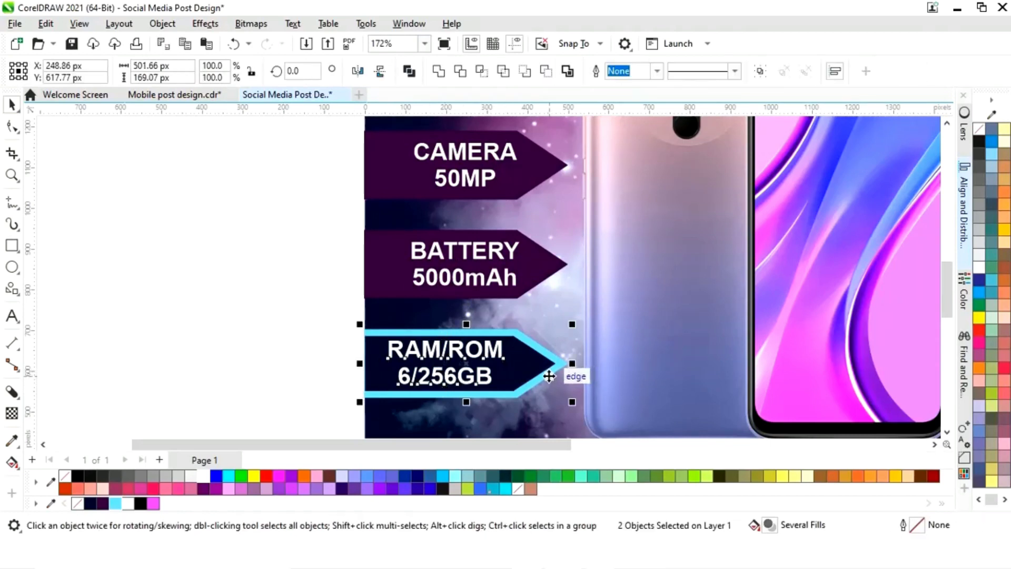
key(c)
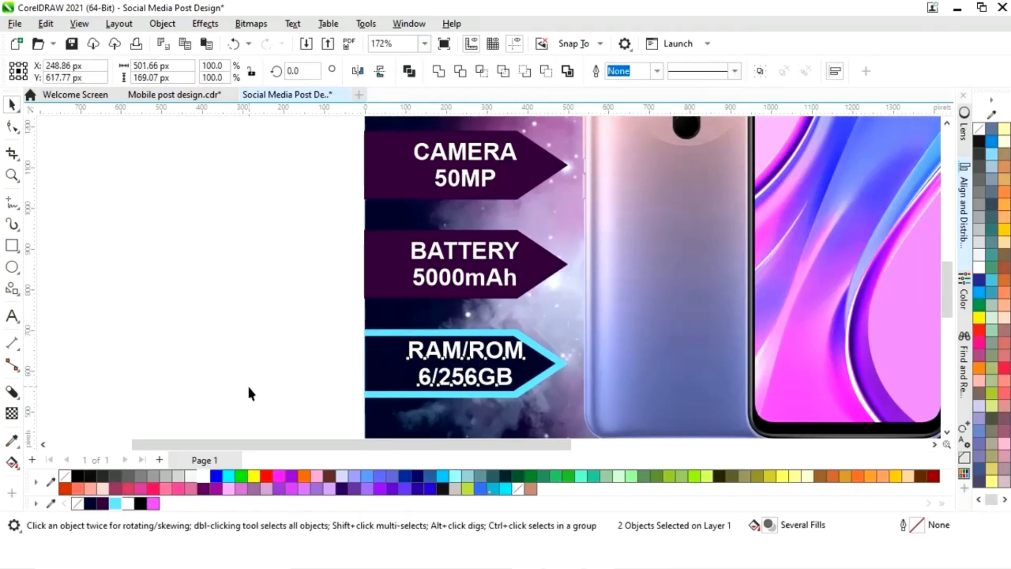
click(250, 393)
Nudge the three arrow label texts together 60 px to the left.
click(480, 380)
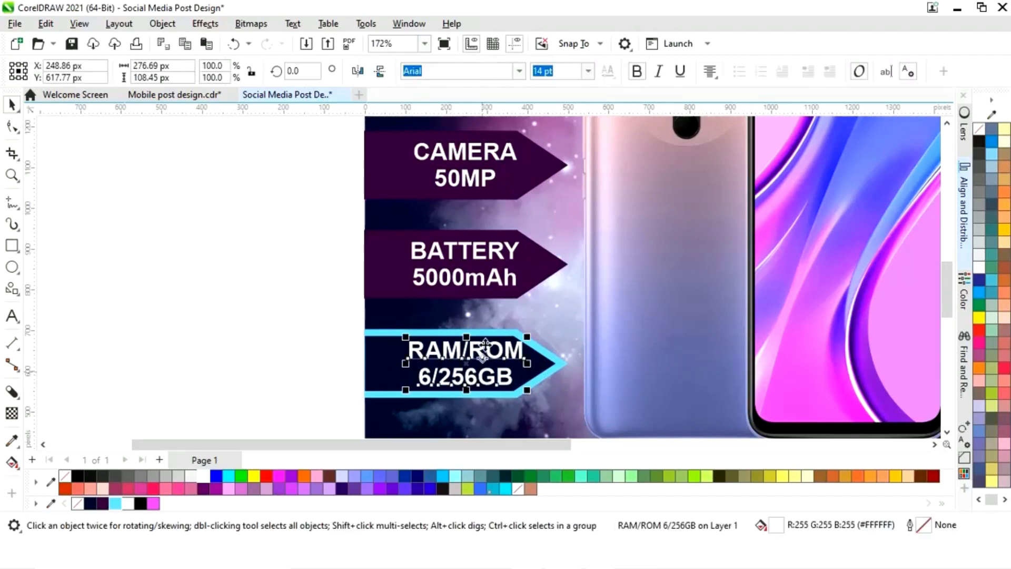
shift+click(492, 285)
shift+click(488, 183)
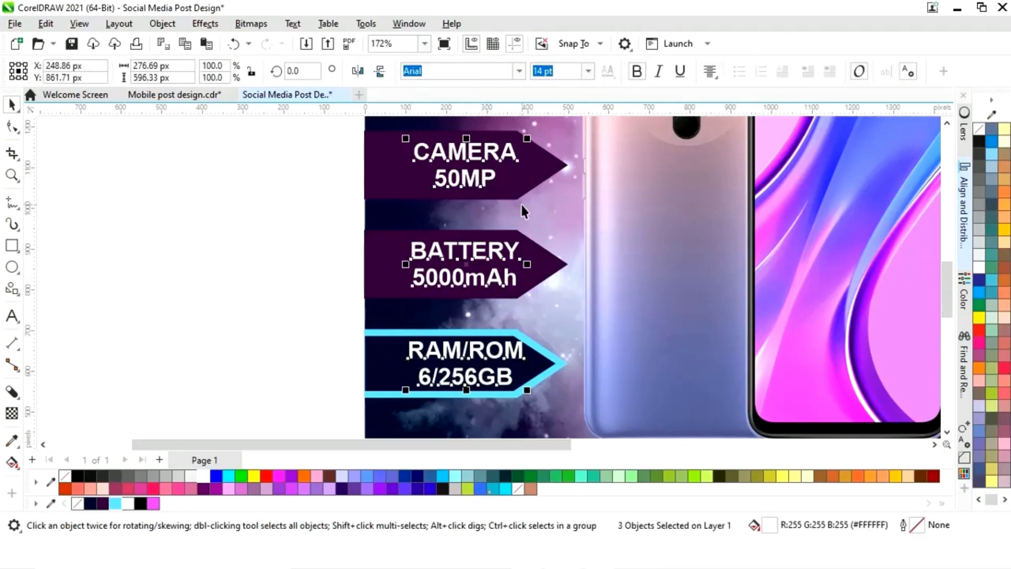
key(Left)
key(Left)
key(Left)
key(Left)
key(Left)
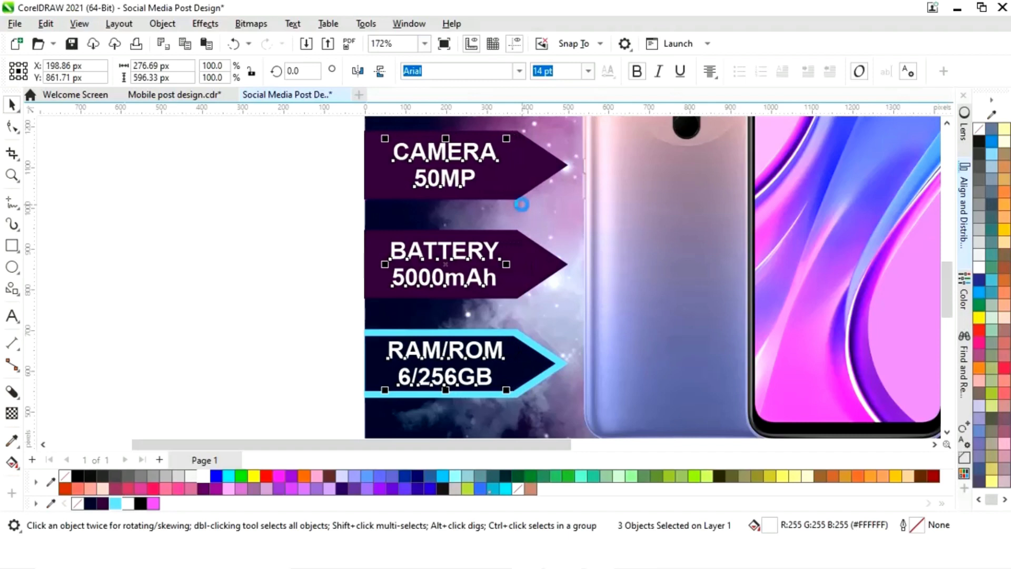
key(Left)
click(293, 348)
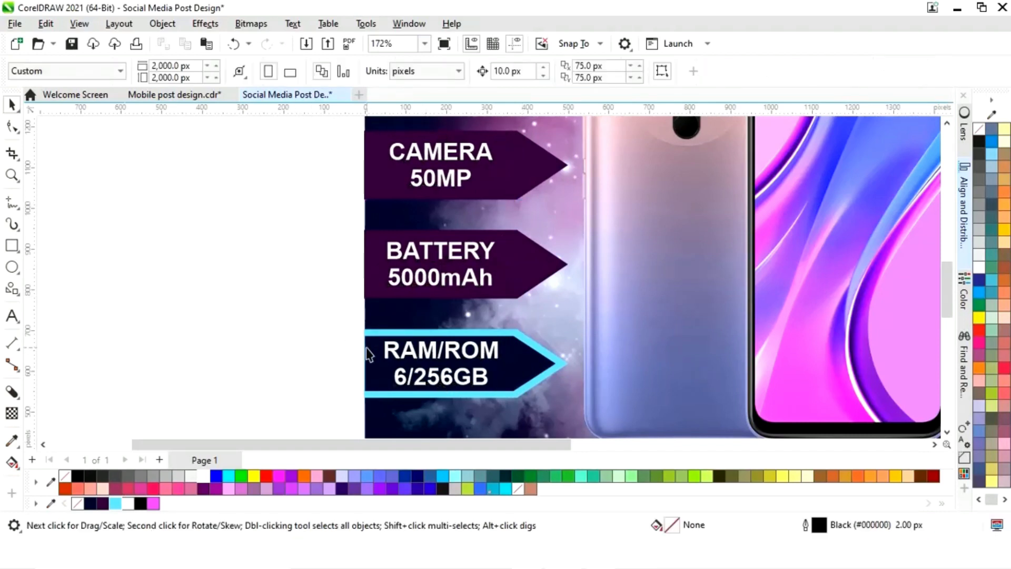
Make the "Shop Now" text bold and nudge the website address down 20 px.
key(shift+F4)
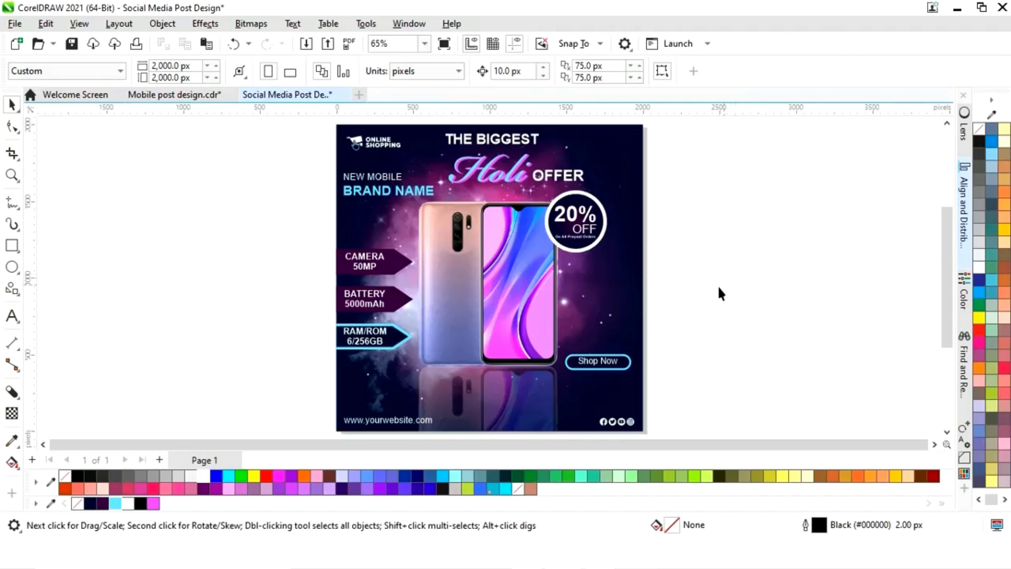
click(416, 421)
key(Down)
key(Down)
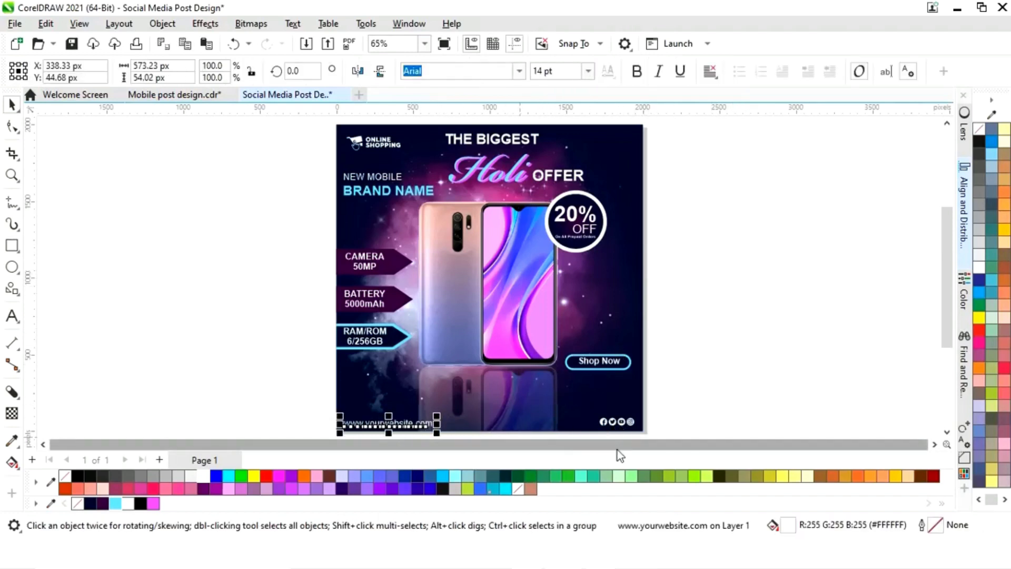
click(683, 412)
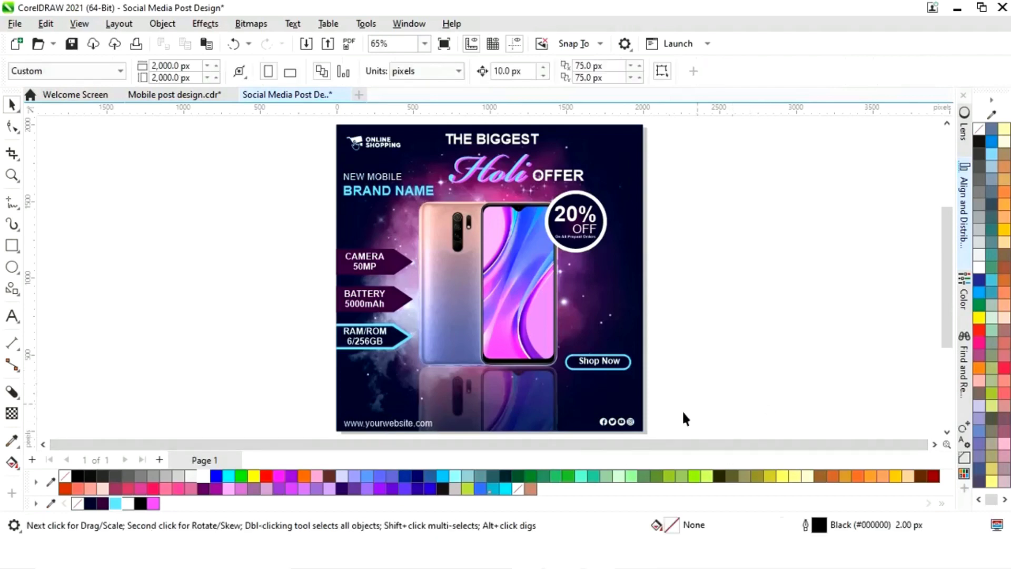
Align the social media icons vertically with the centre of the website address.
click(631, 424)
shift+click(415, 424)
key(e)
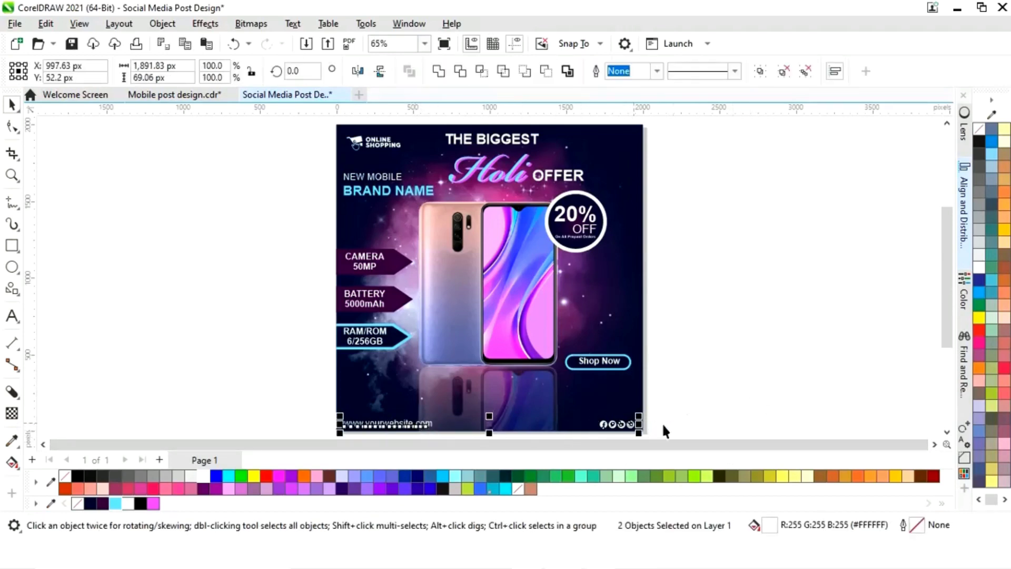
click(705, 391)
Move the social media icons and the website address together 10 px up.
click(627, 425)
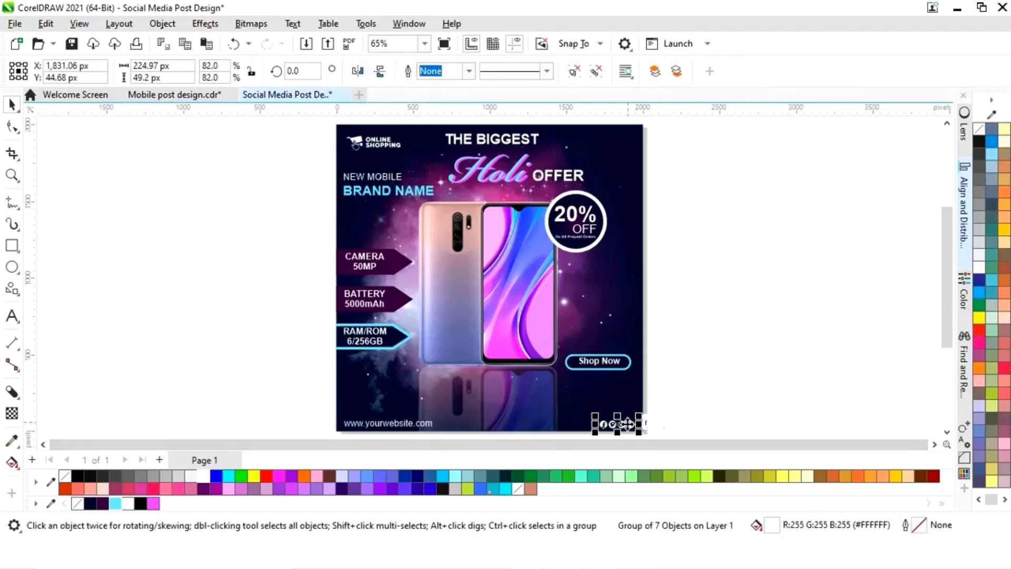
shift+click(443, 426)
key(e)
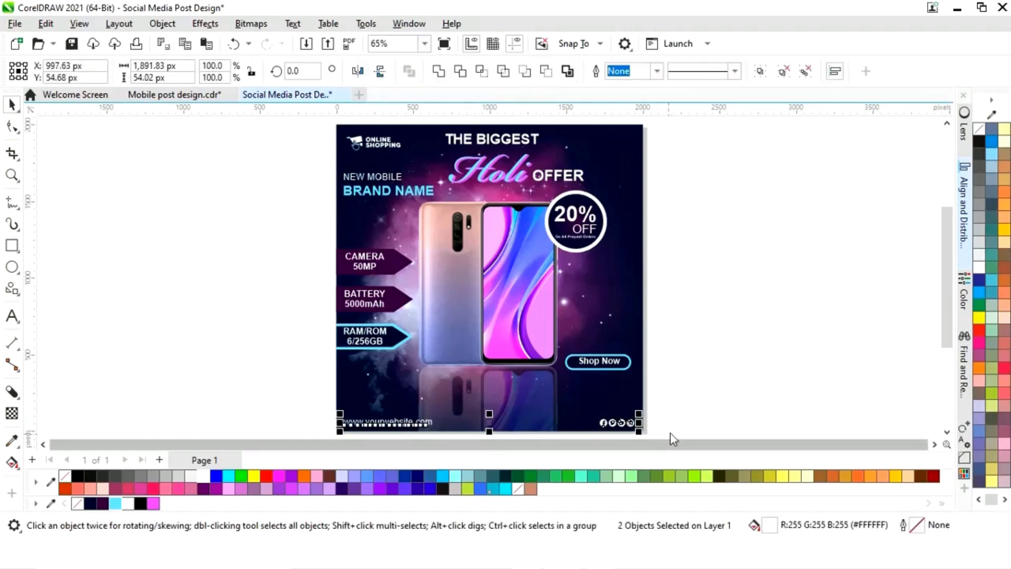
click(711, 391)
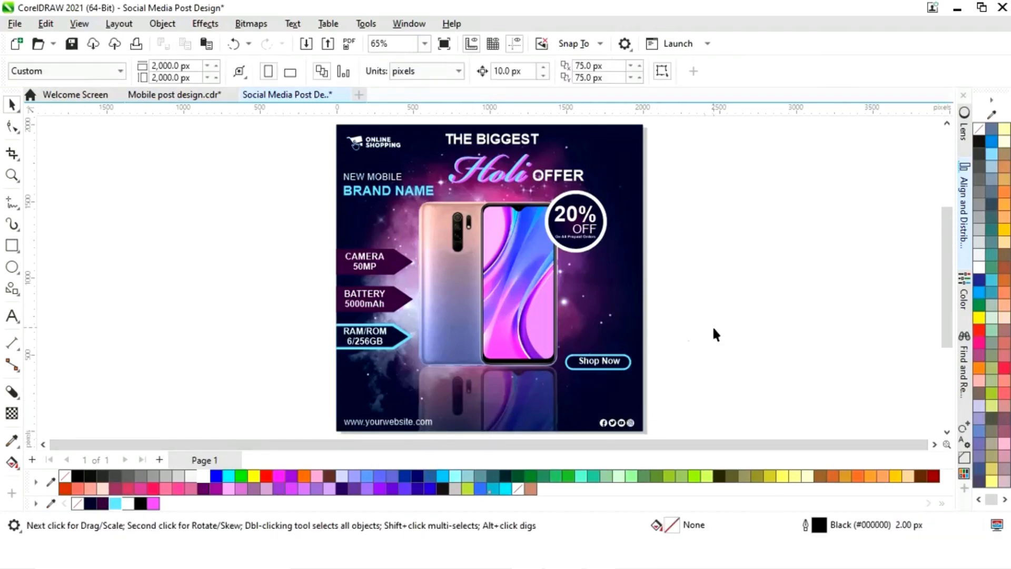
Draw a flat ellipse about 942 by 77 px beside the post, fill it with black and remove its outline.
click(13, 267)
drag(125, 302, 269, 314)
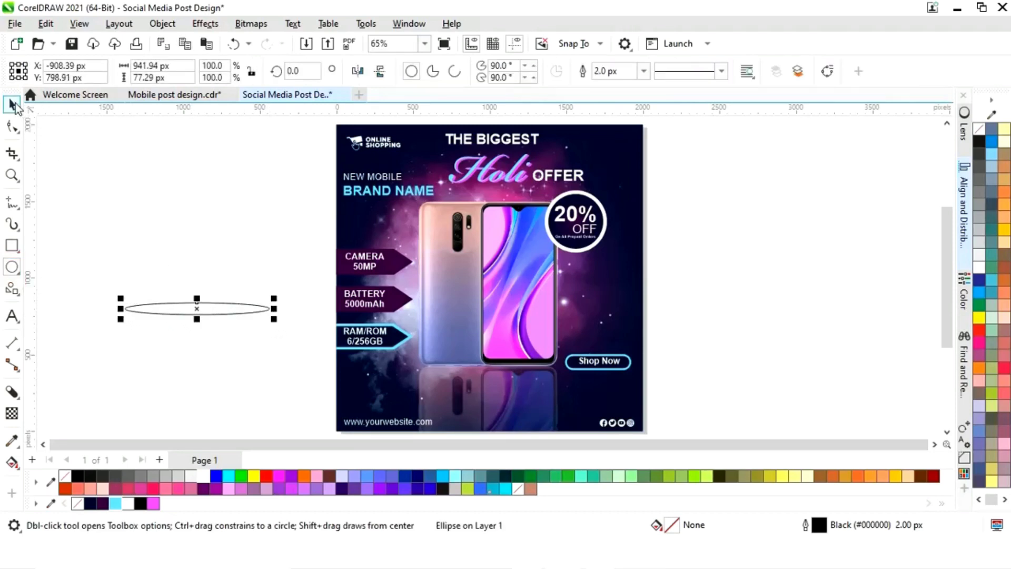
click(11, 104)
click(76, 474)
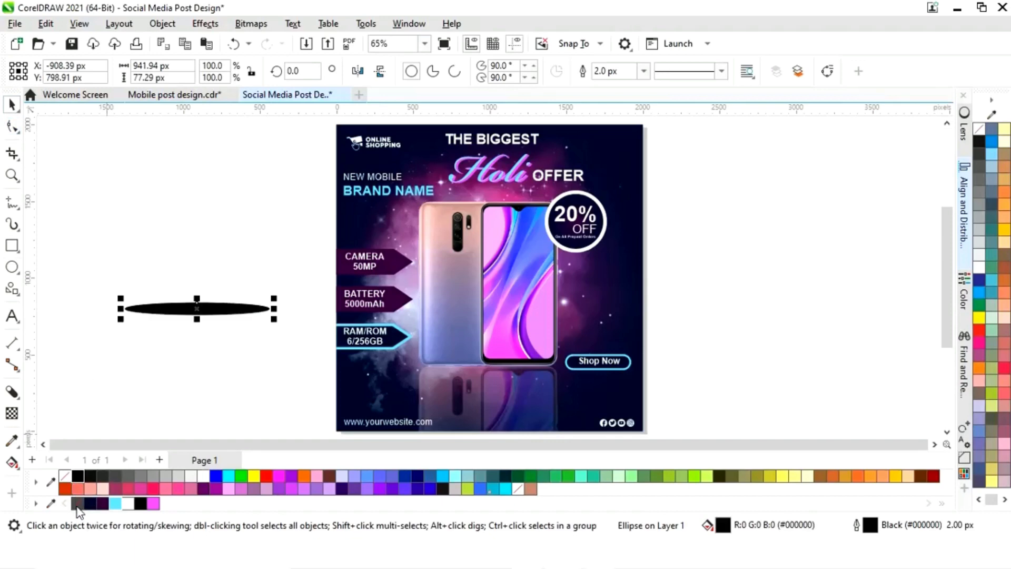
right_click(65, 476)
Apply a Gaussian Blur with a radius of 43.1 pixels to the black ellipse.
click(205, 24)
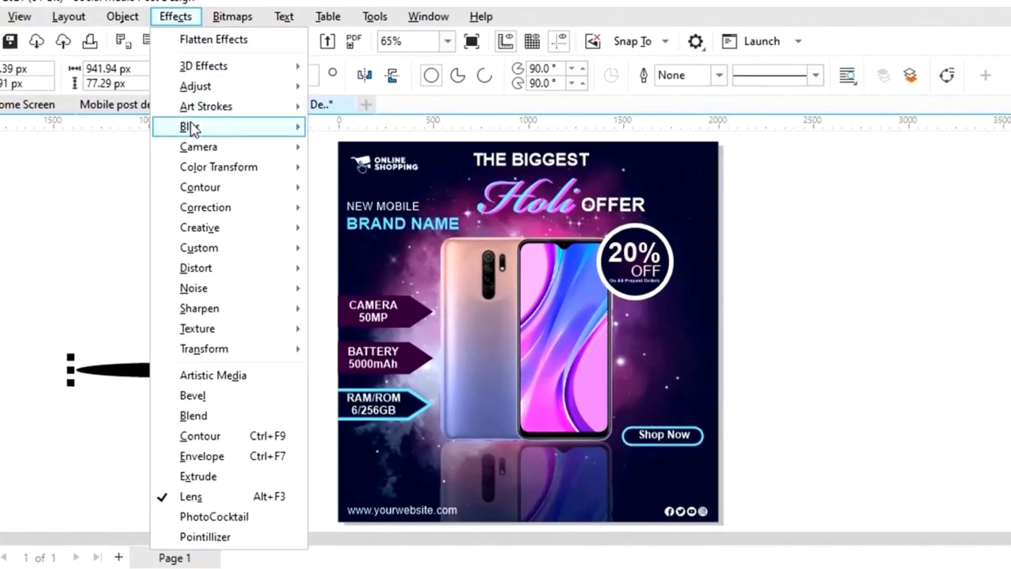
mouse_move(193, 129)
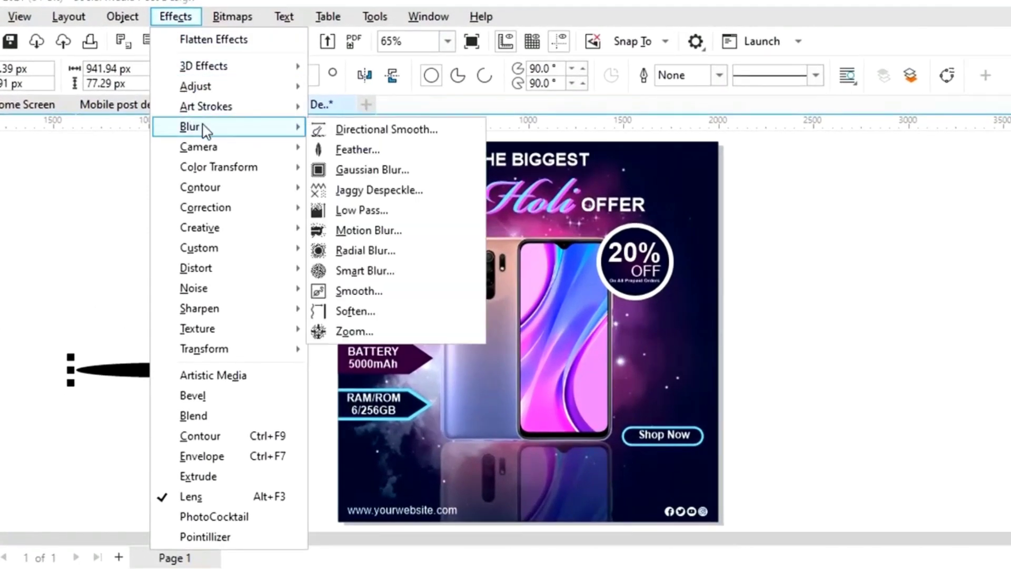
click(366, 167)
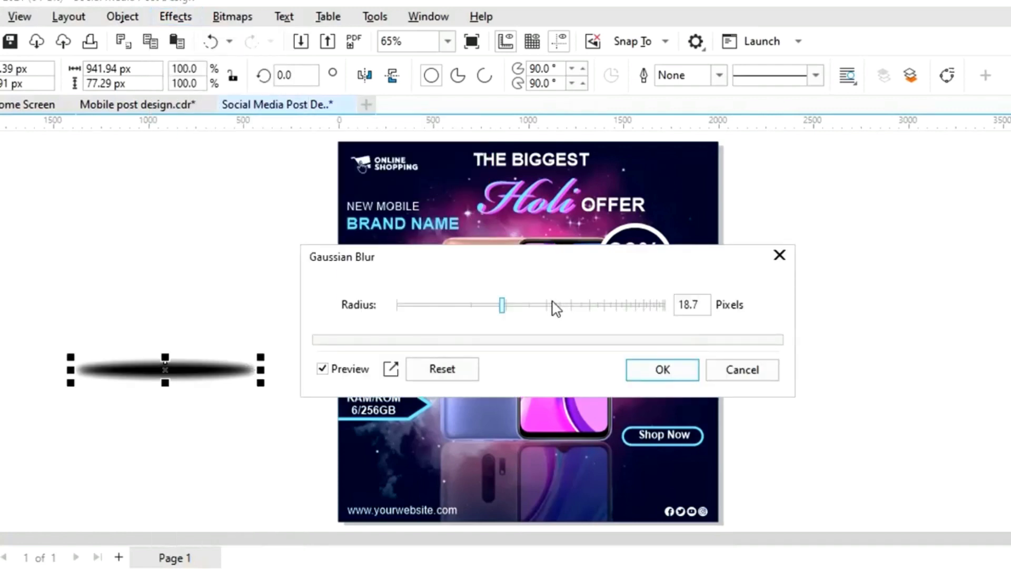
click(553, 306)
click(538, 306)
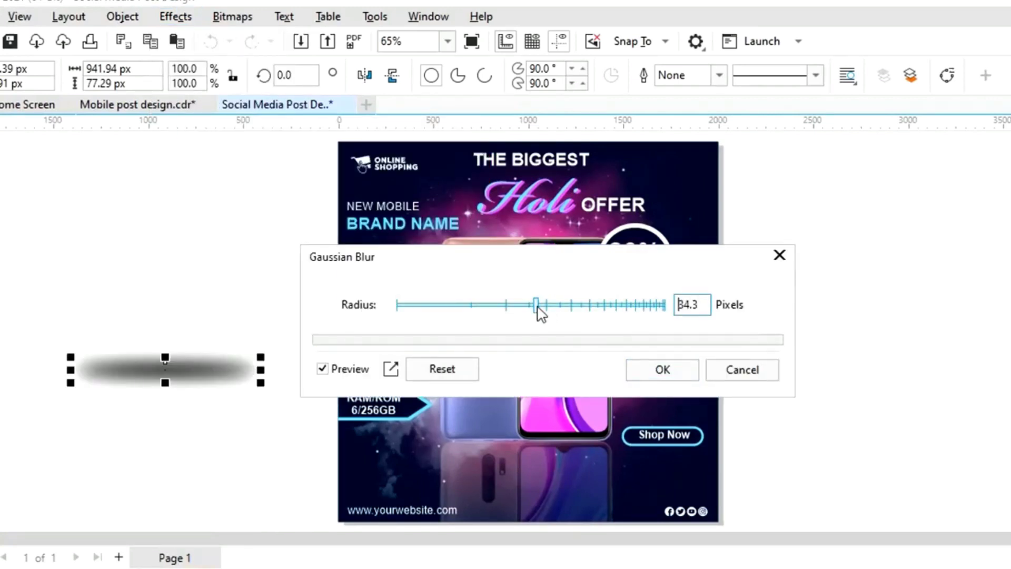
click(557, 315)
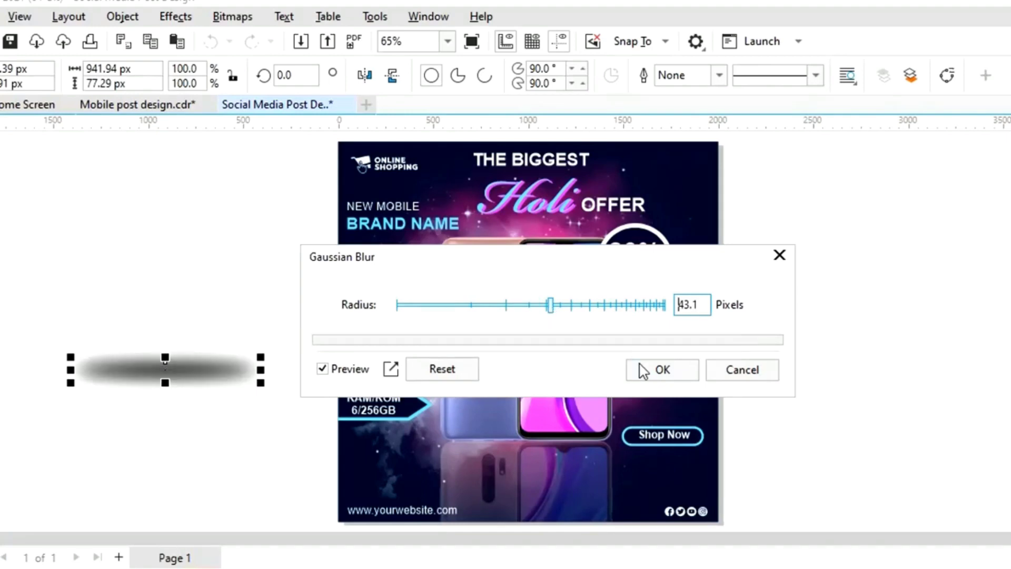
click(639, 362)
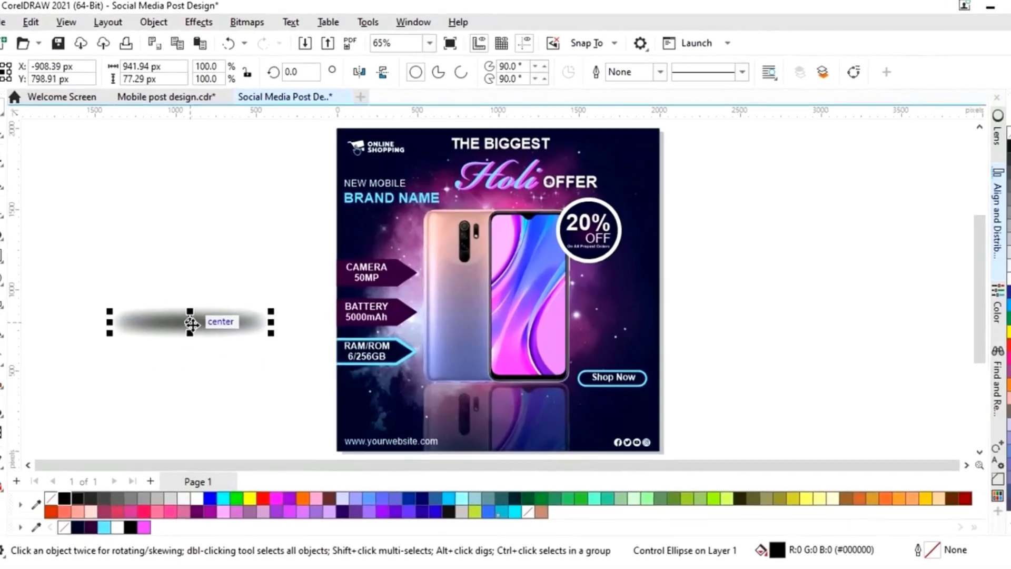
Place the blurred ellipse along the base of the phones as a shadow and widen it to about 1,278 px.
drag(191, 324, 496, 378)
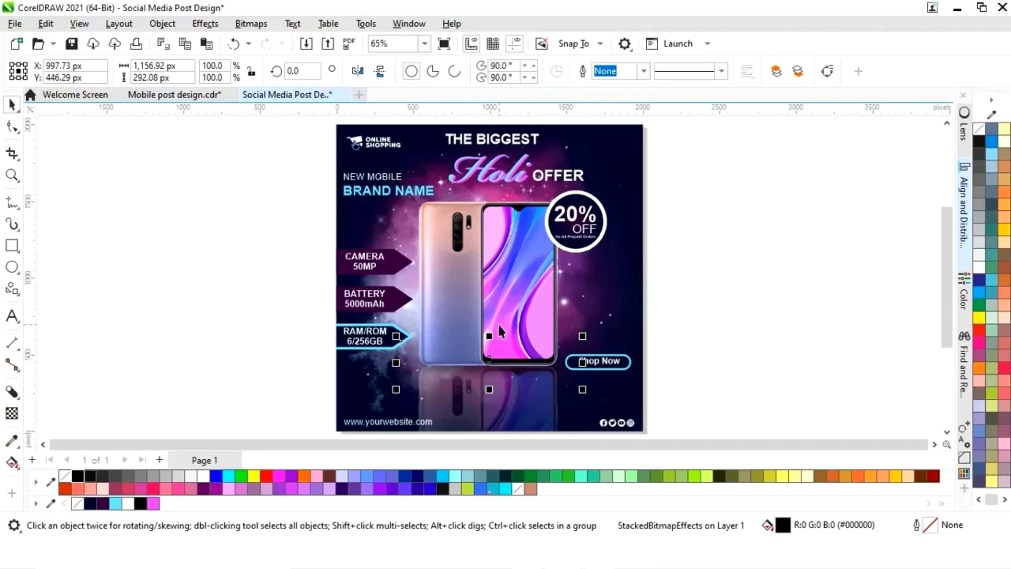
drag(582, 335, 597, 337)
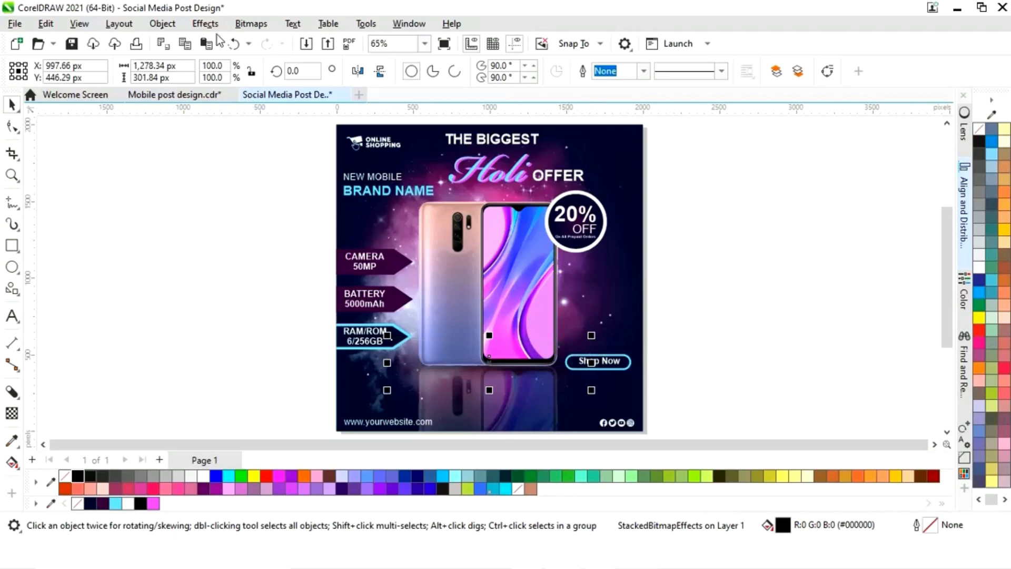
Apply a Gaussian Blur with a radius of 32.3 pixels to the black shadow ellipse beneath the phones.
click(205, 24)
mouse_move(225, 113)
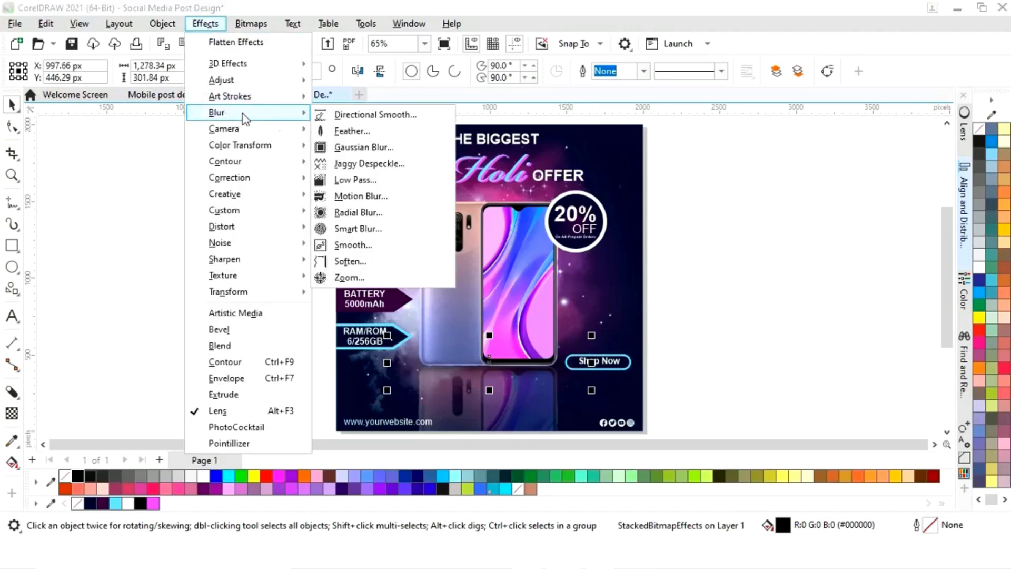
click(349, 150)
drag(506, 257, 496, 262)
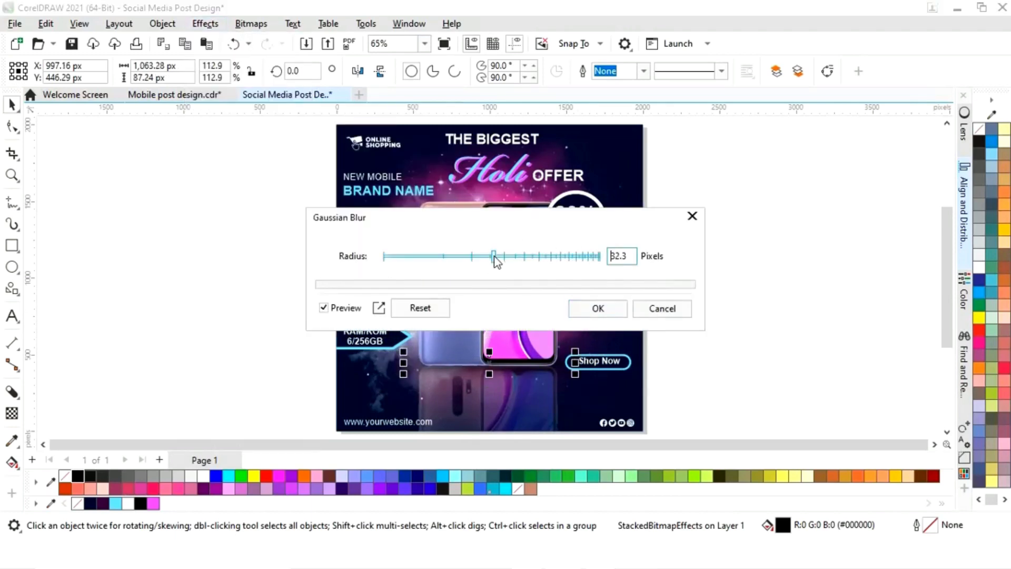
click(598, 309)
click(703, 318)
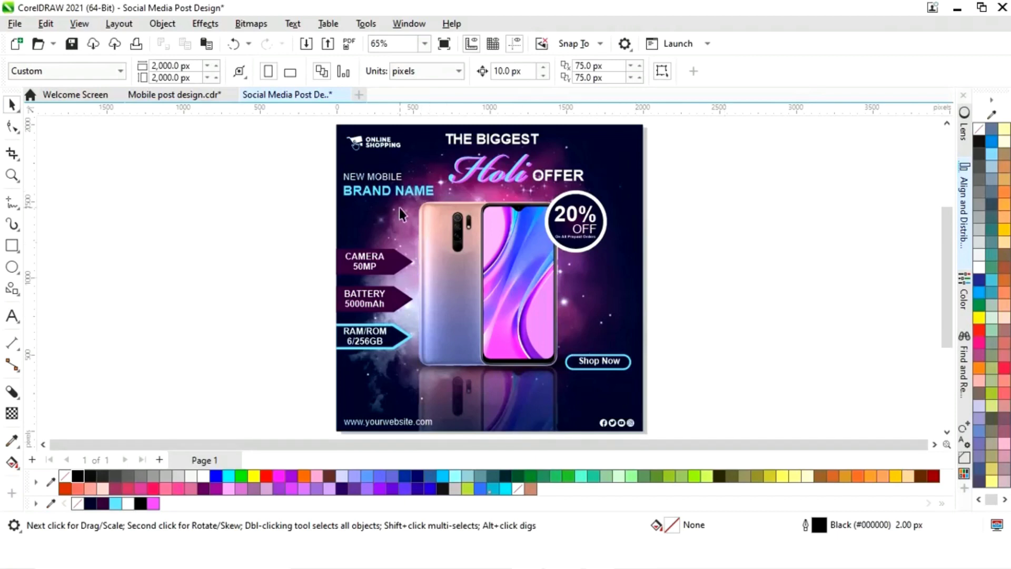
Make the NEW MOBILE text above the brand name bold.
click(375, 176)
click(637, 71)
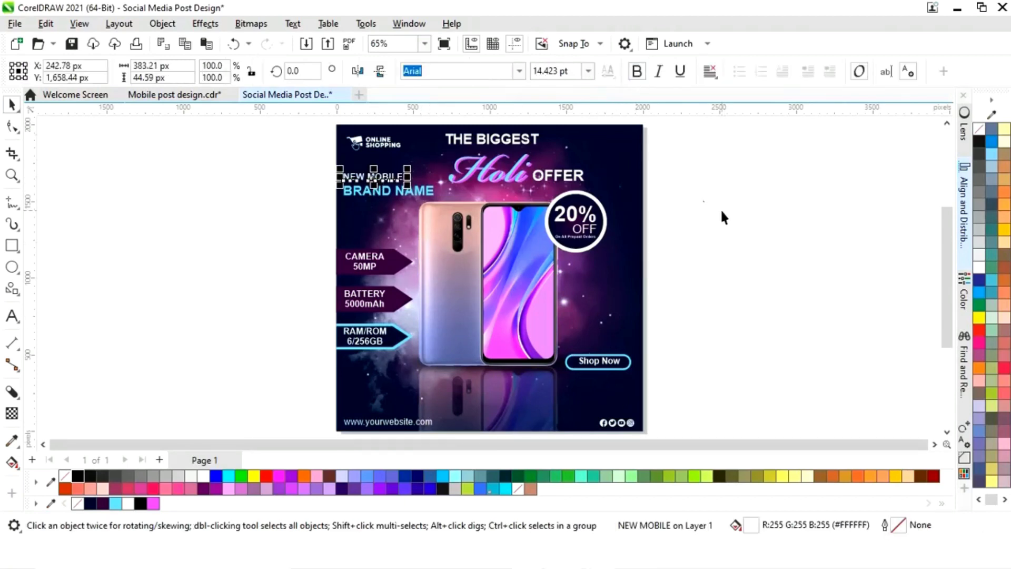
click(671, 232)
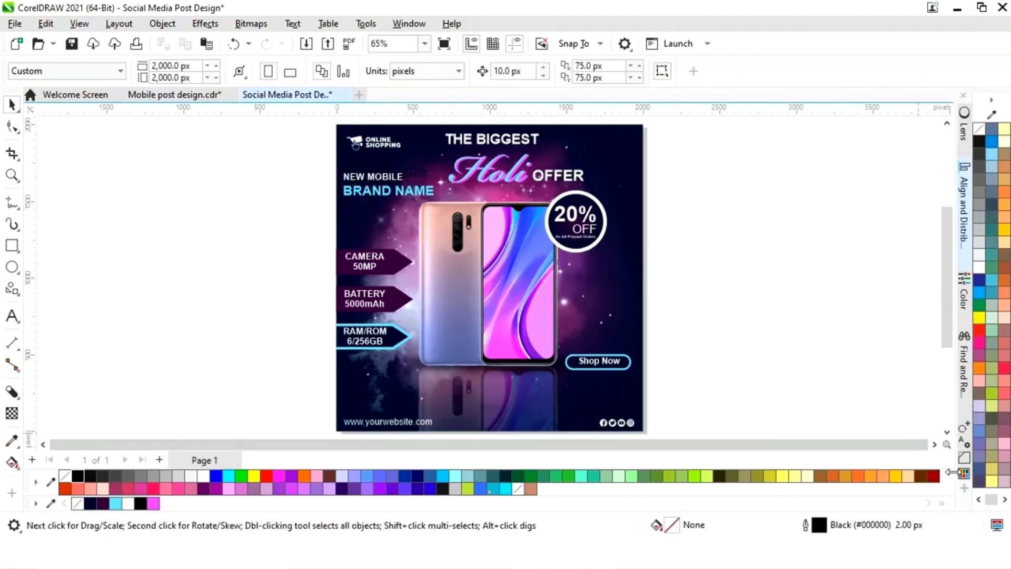
Add a top-to-bottom drop shadow at 270° with 50 opacity and 15 feathering to the dark inner circle of the 20% OFF badge.
drag(531, 194, 663, 285)
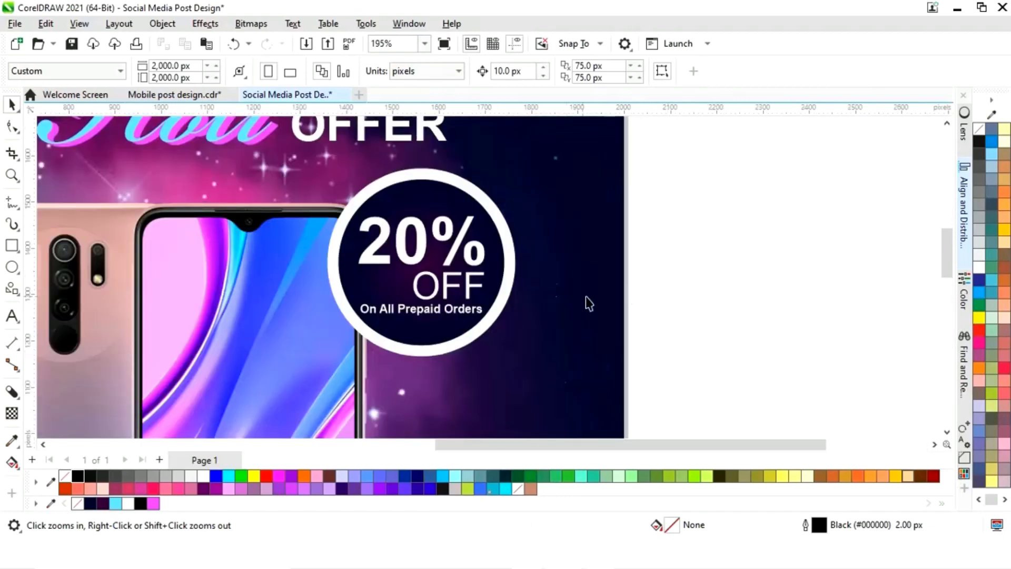
click(500, 262)
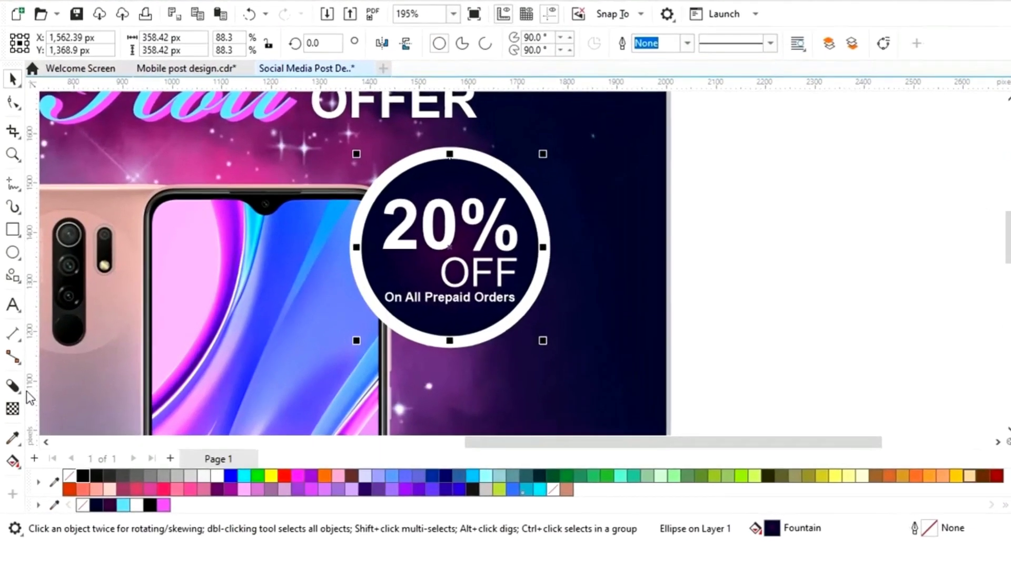
click(12, 391)
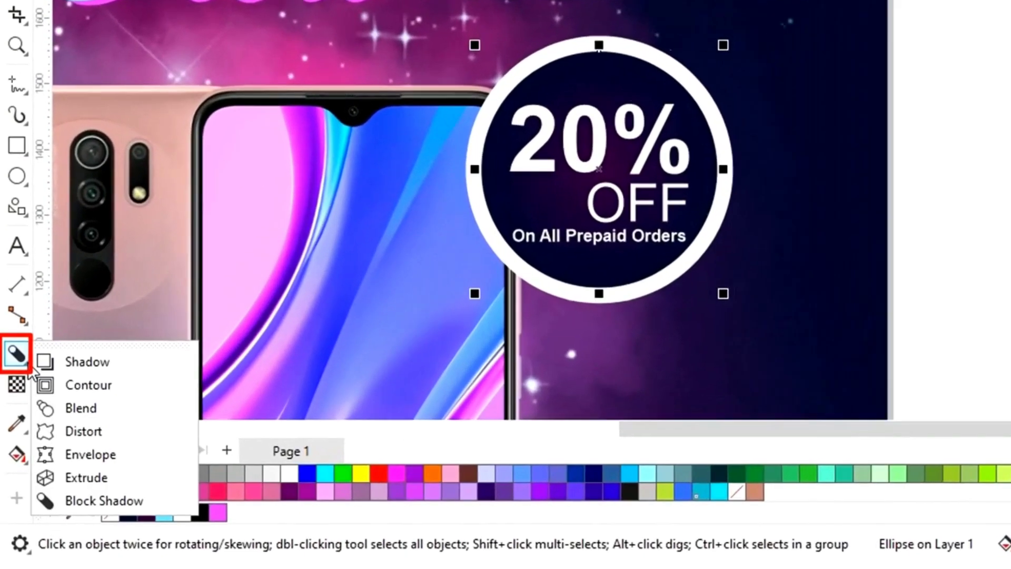
click(89, 360)
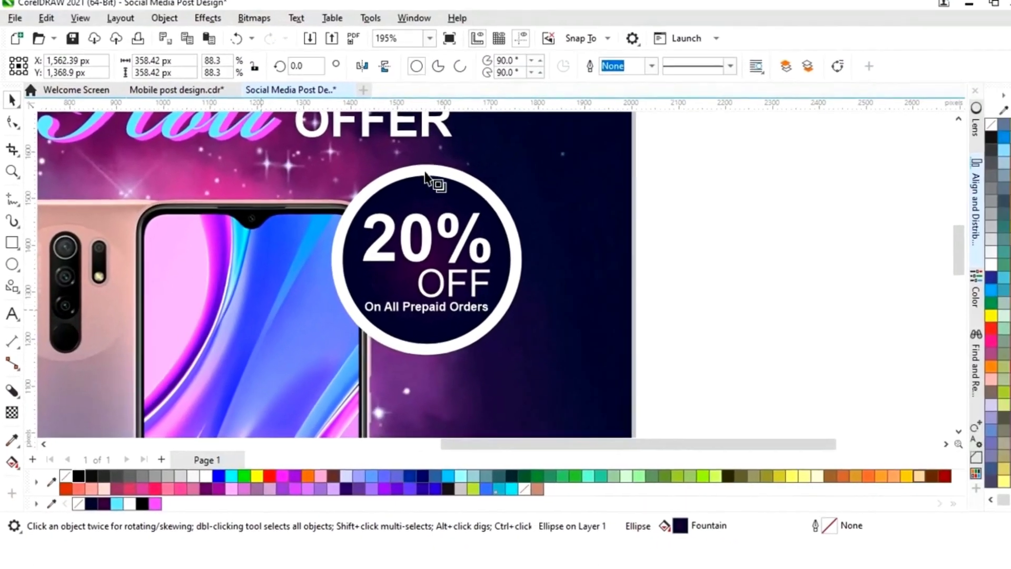
drag(425, 179, 421, 346)
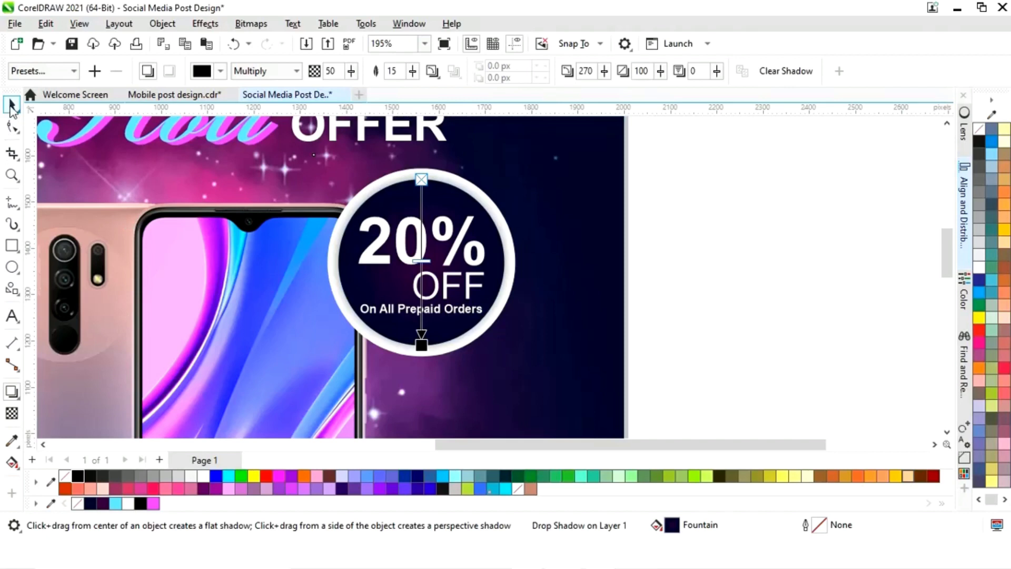
click(12, 105)
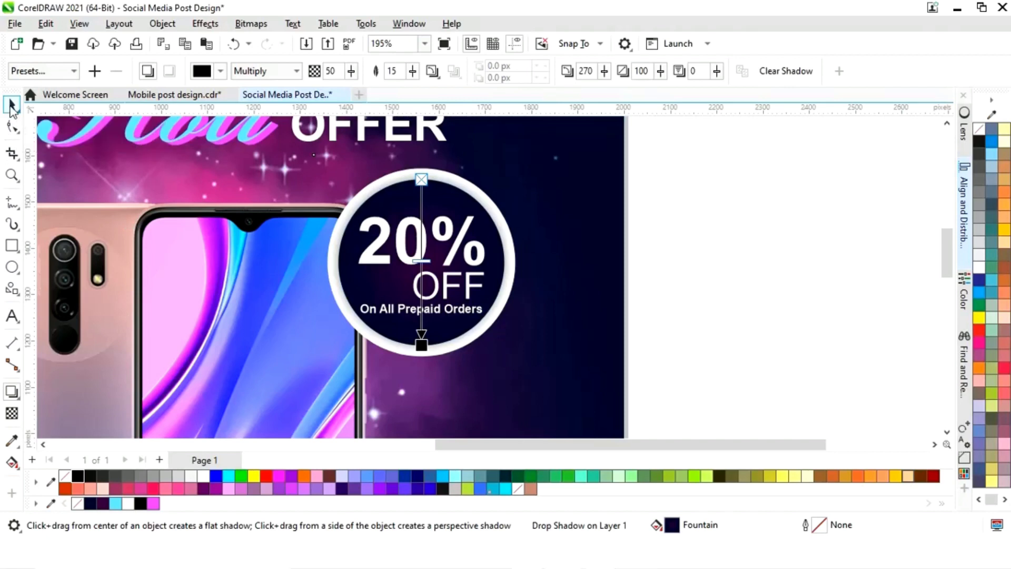
click(703, 302)
key(shift+F4)
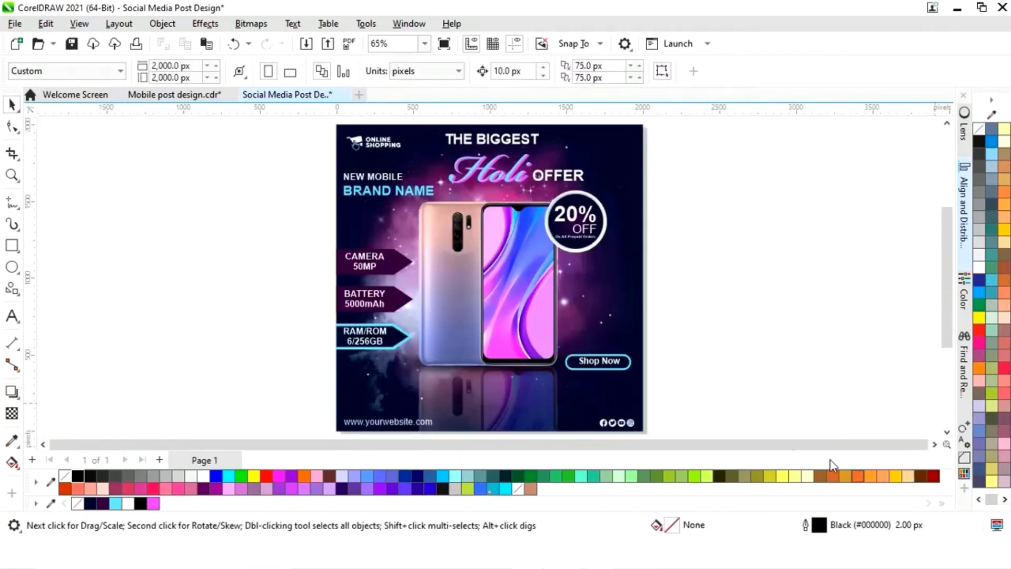
Add a drop shadow to the cyan rounded rectangle of the Shop Now button, cast downward from its top edge at about 269°.
key(z)
drag(528, 316, 706, 398)
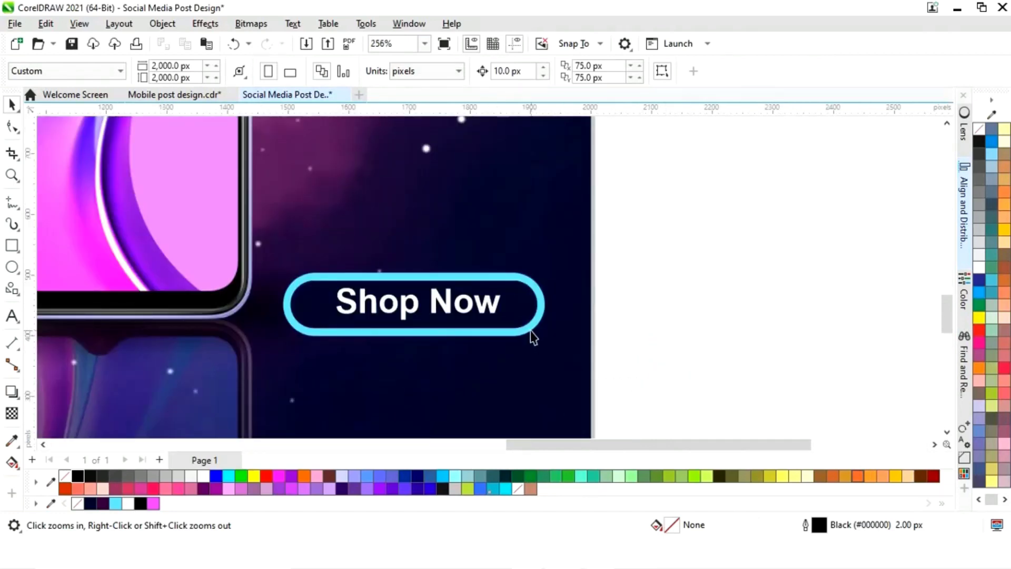
key(space)
click(532, 336)
click(12, 391)
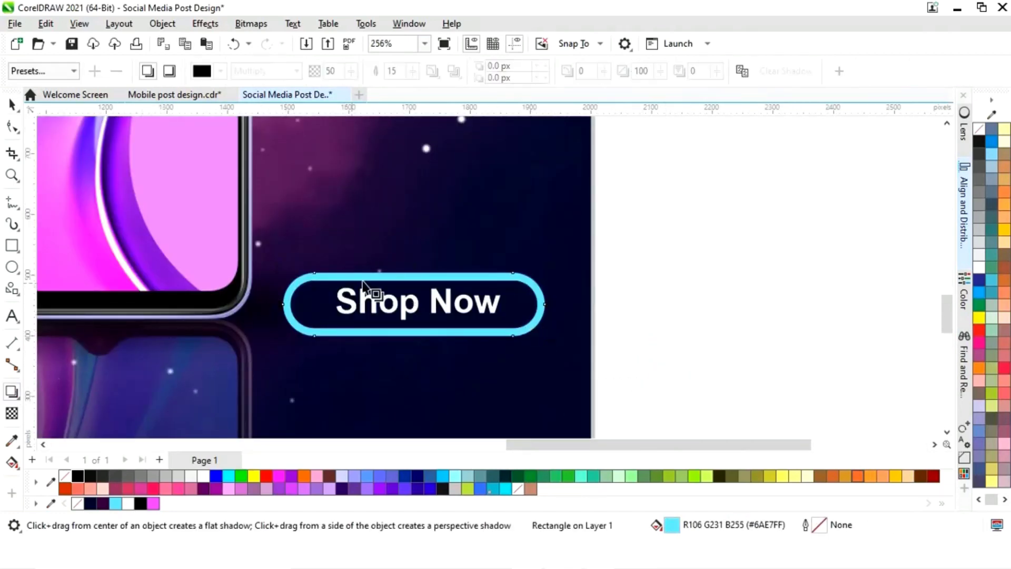
drag(414, 274, 414, 345)
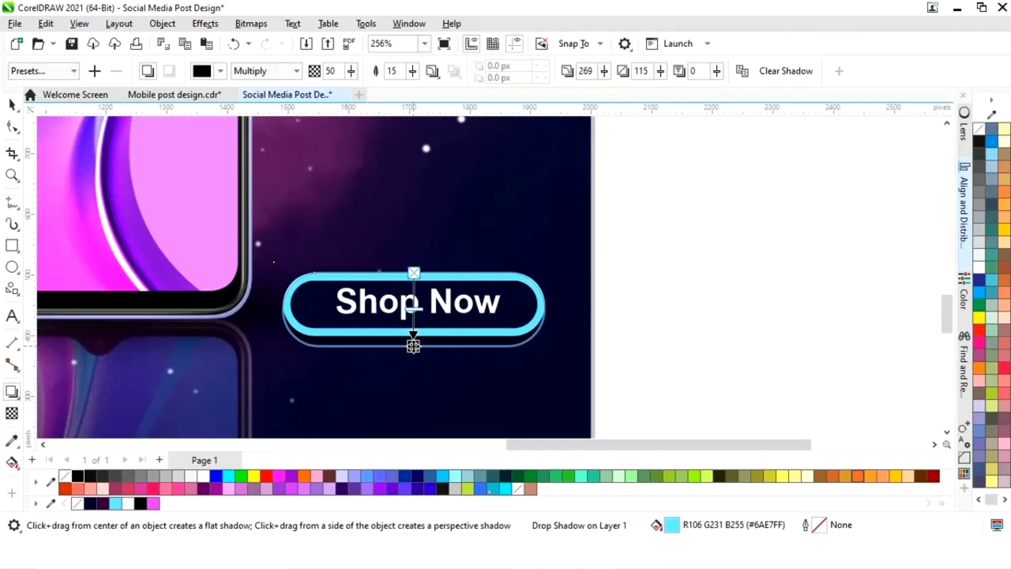
key(shift+F4)
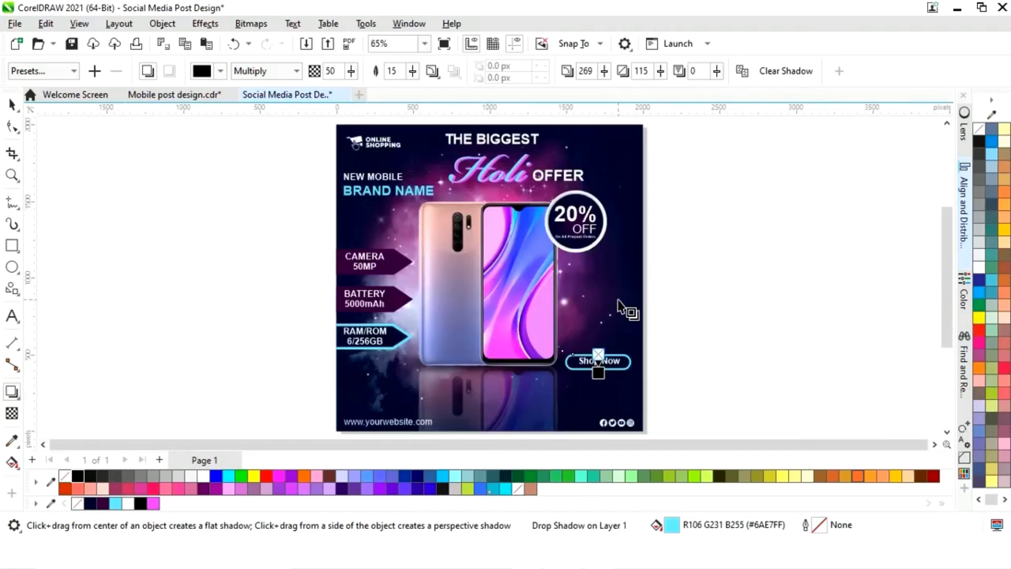
key(space)
key(Escape)
key(z)
drag(551, 353, 690, 399)
key(shift+F4)
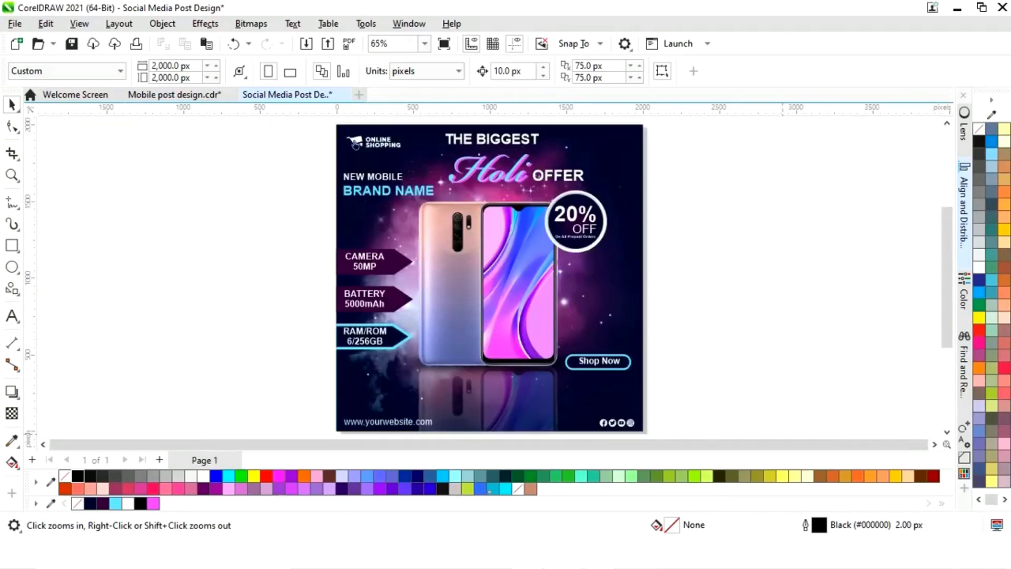
Add a drop shadow to the cyan Holi text, cast downward from its top edge at about 273°.
drag(429, 129, 719, 270)
key(space)
click(375, 234)
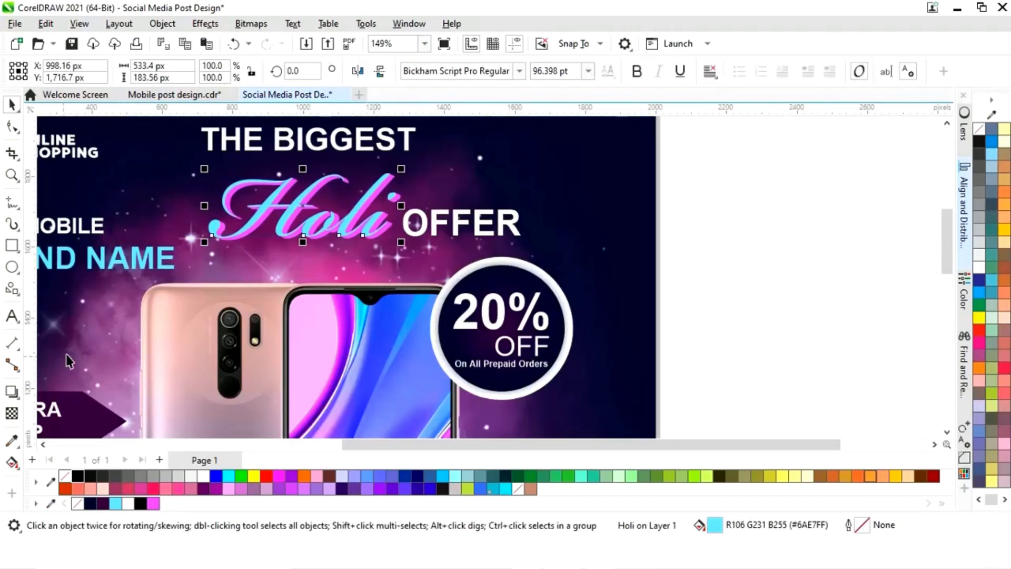
click(12, 390)
drag(302, 174, 307, 245)
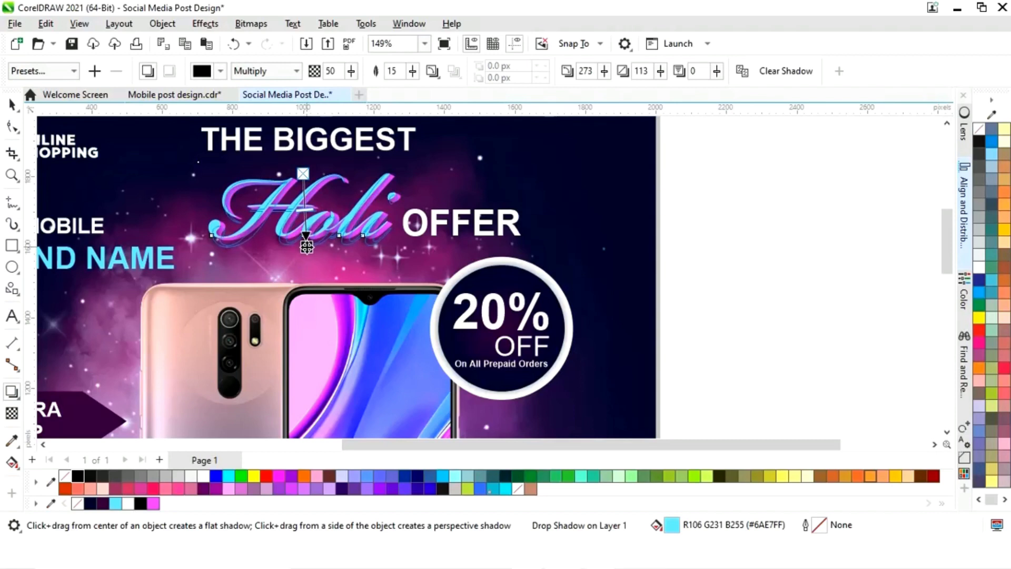
click(13, 105)
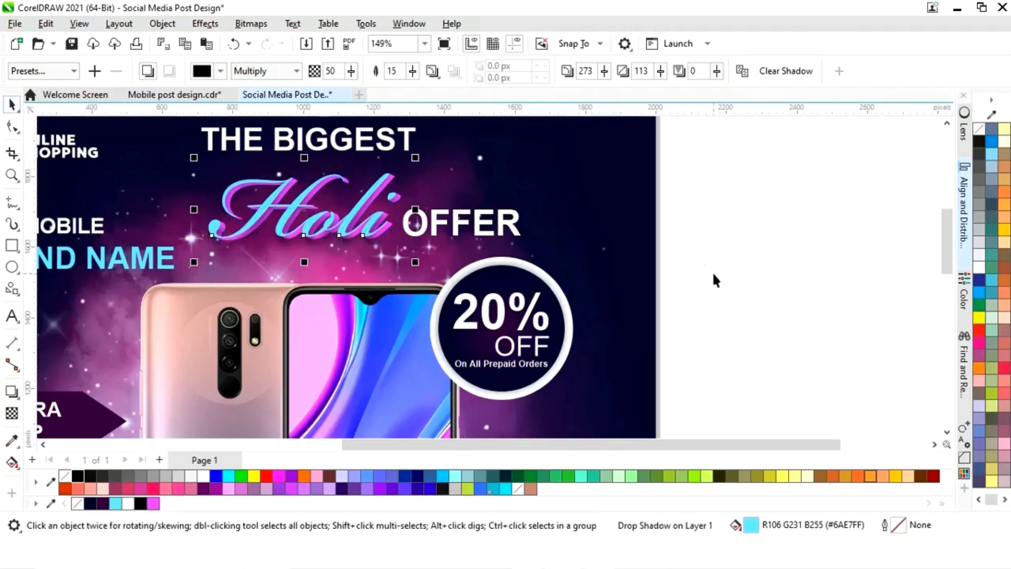
click(758, 274)
key(shift+F4)
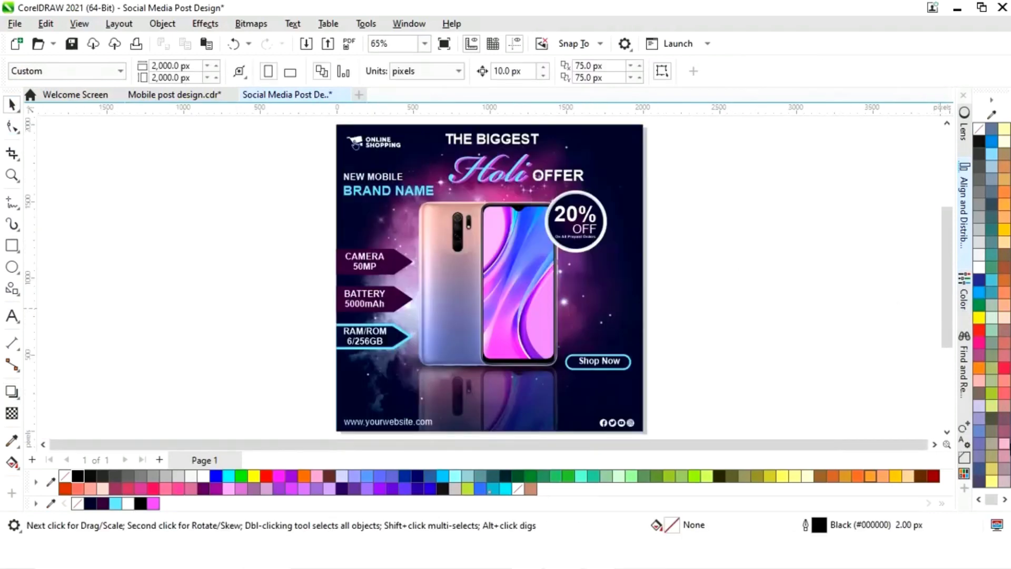